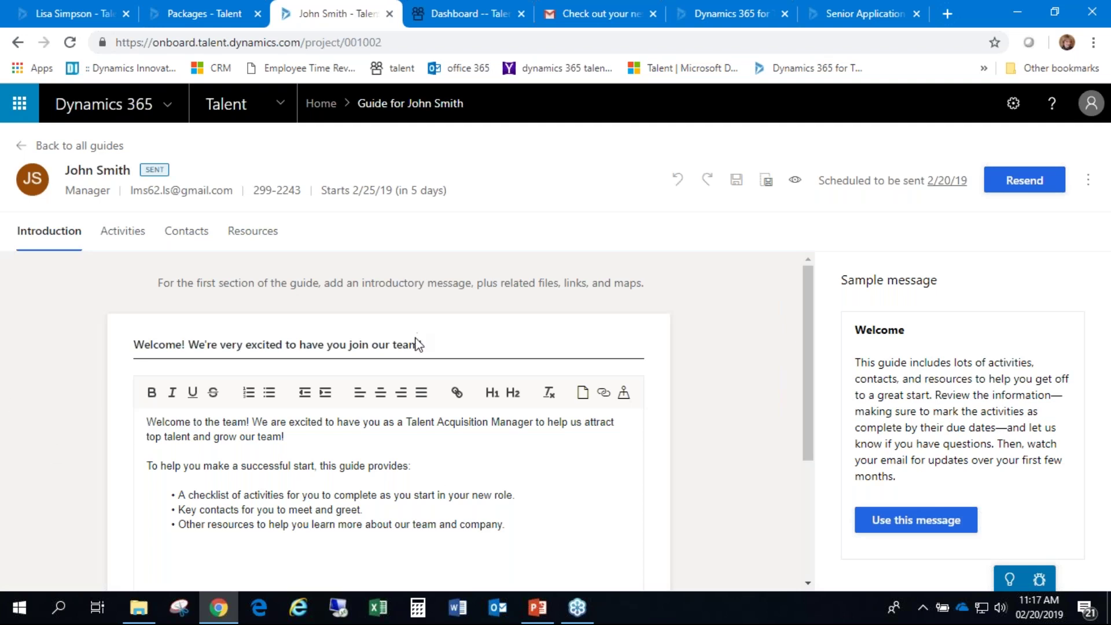
Review the activities in the new hire's onboarding guide and read the welcome guide email in Gmail.
{"action": "left_click", "coordinate": [113, 232]}
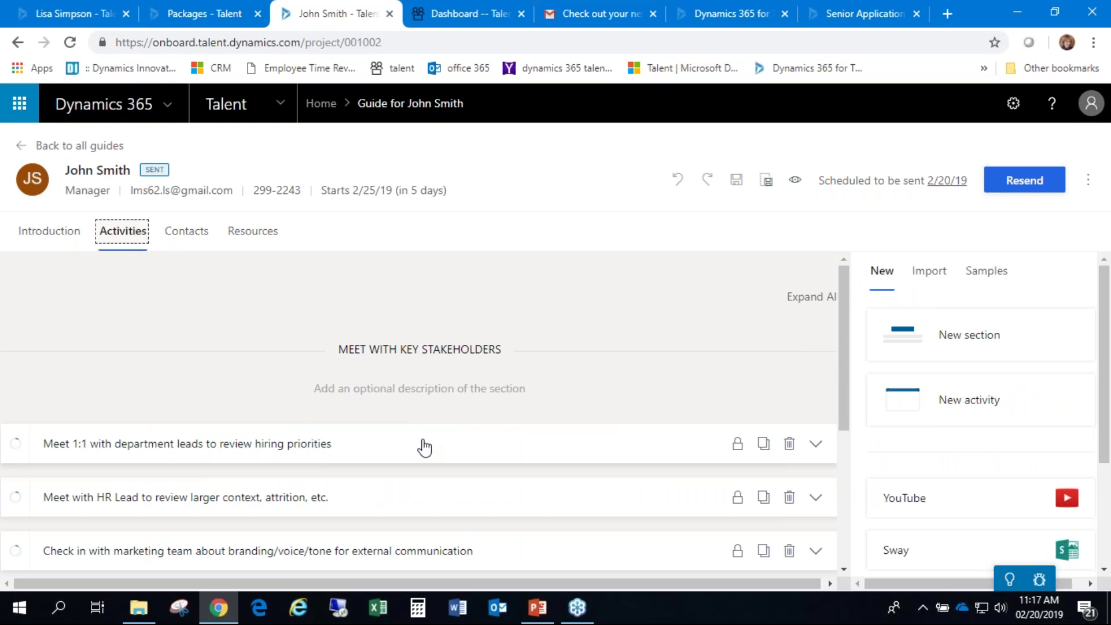
{"action": "scroll", "coordinate": [424, 447], "scroll_direction": "down", "scroll_amount": 4}
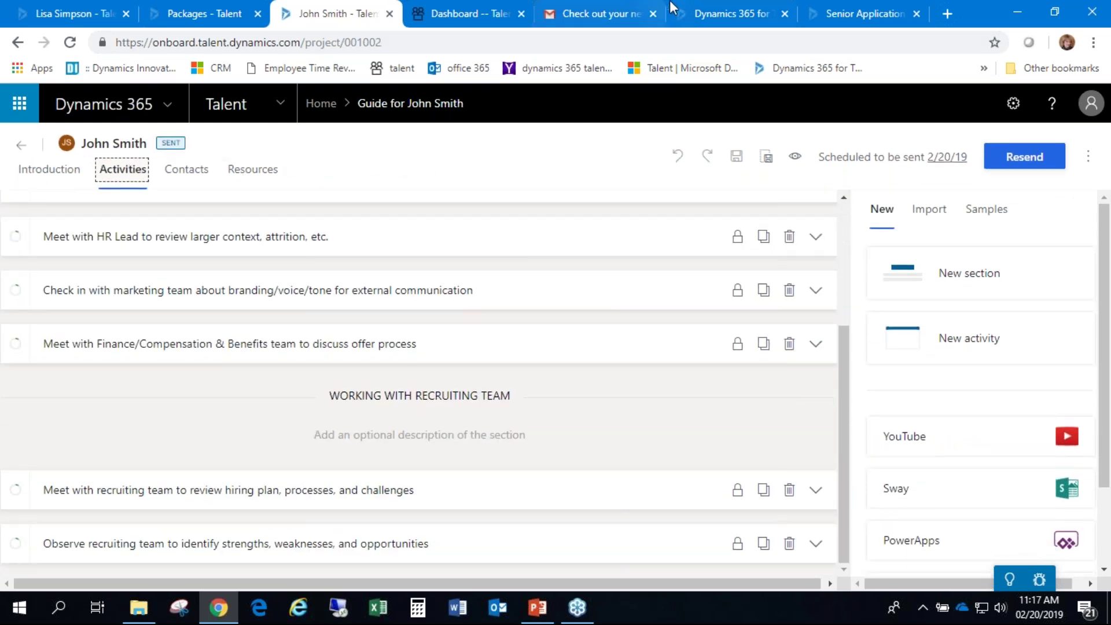
{"action": "left_click", "coordinate": [602, 13]}
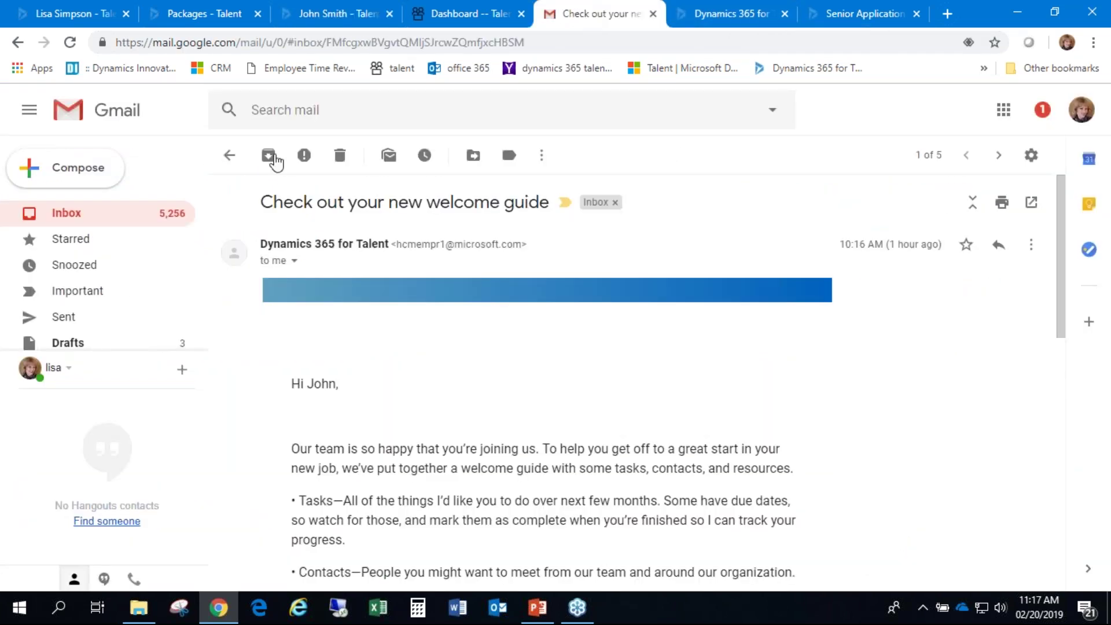
{"action": "scroll", "coordinate": [702, 342], "scroll_direction": "down", "scroll_amount": 3}
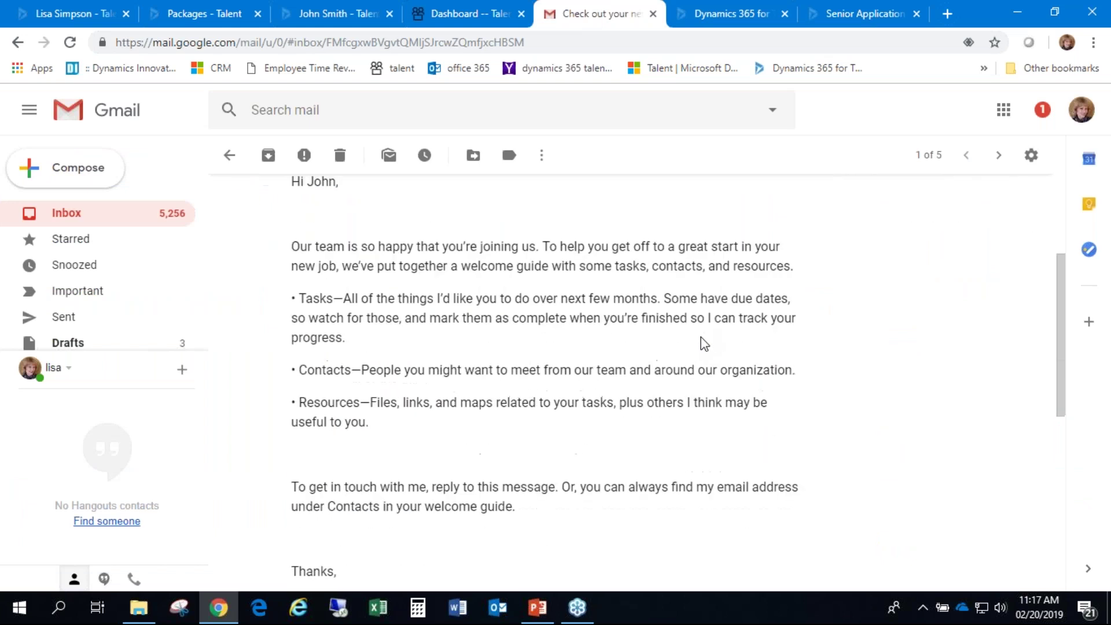
{"action": "scroll", "coordinate": [701, 344], "scroll_direction": "down", "scroll_amount": 3}
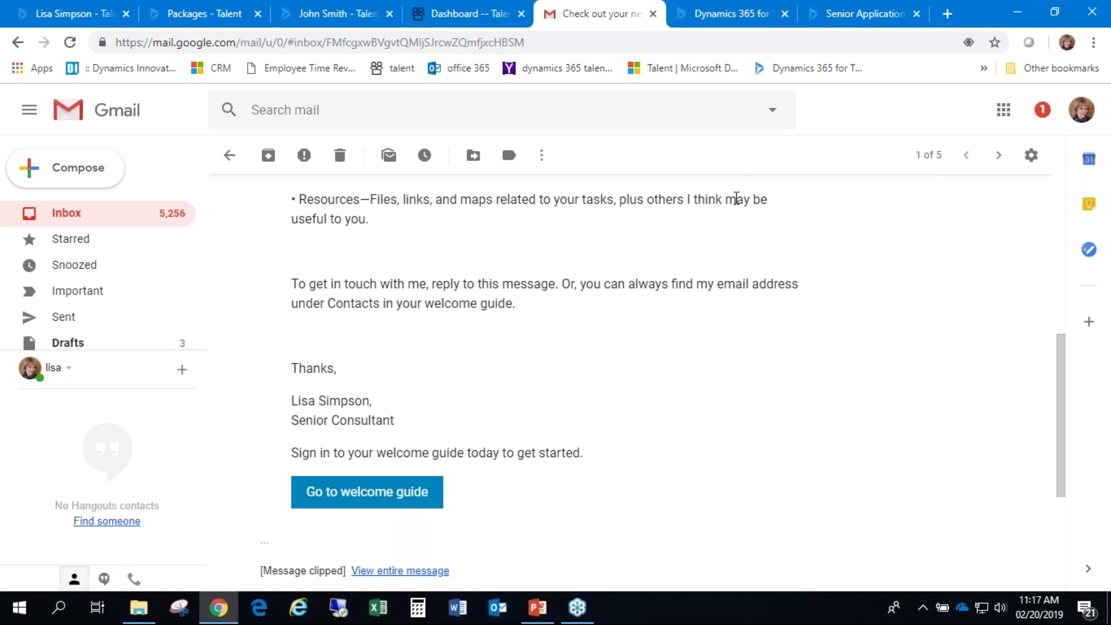
{"action": "scroll", "coordinate": [729, 261], "scroll_direction": "up", "scroll_amount": 3}
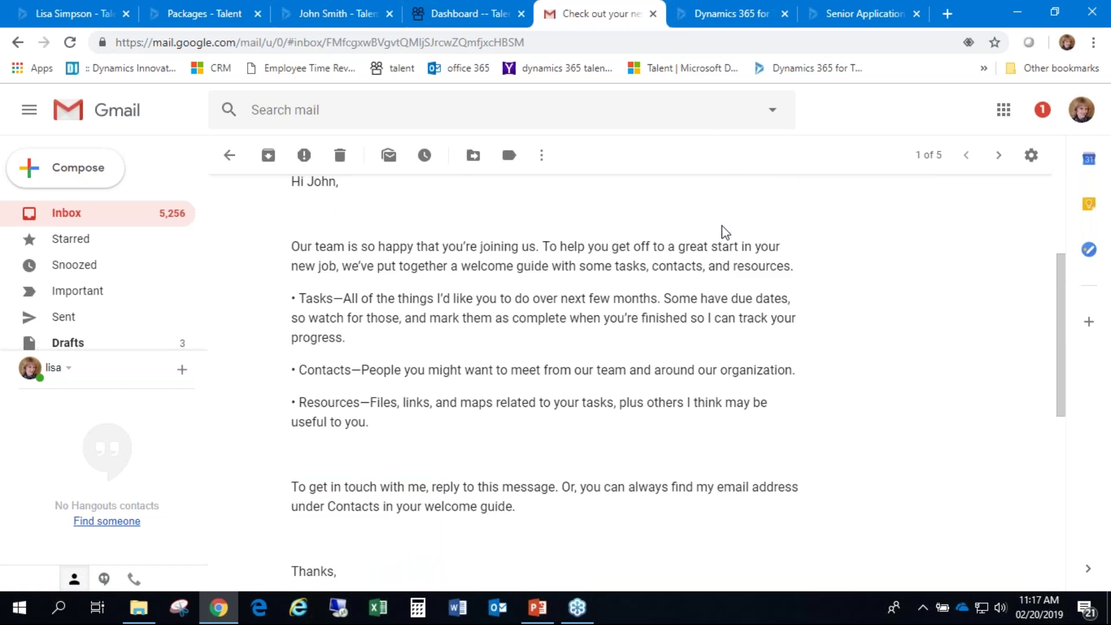
In the new hire's welcome guide, view the activities, expand the HR Lead meeting activity, and view the recommended contacts.
{"action": "left_click", "coordinate": [730, 16]}
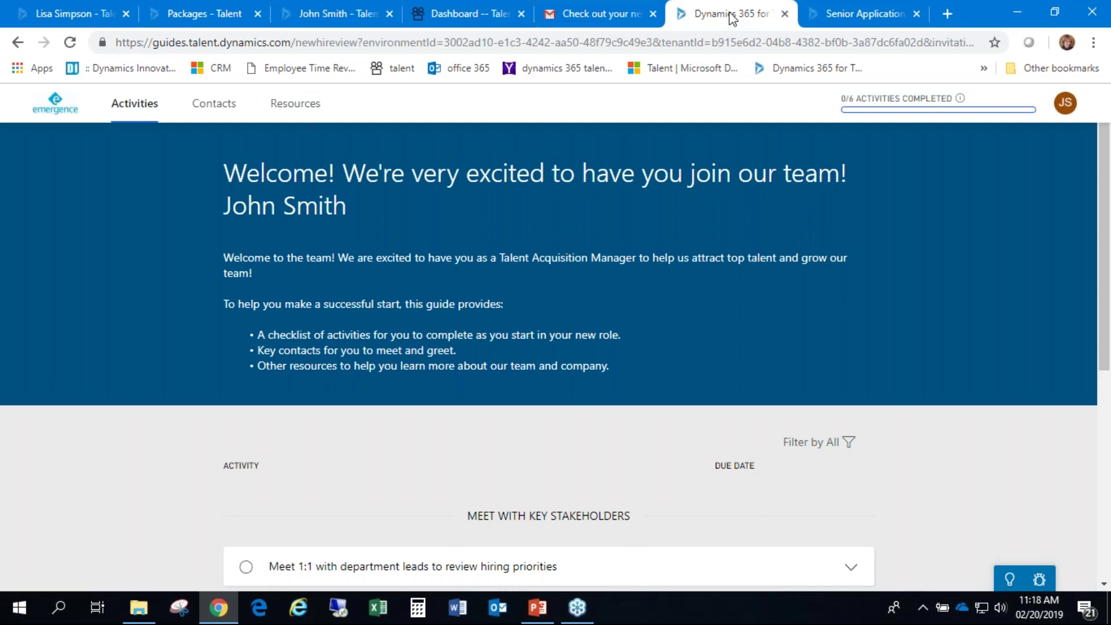
{"action": "scroll", "coordinate": [652, 354], "scroll_direction": "down", "scroll_amount": 5}
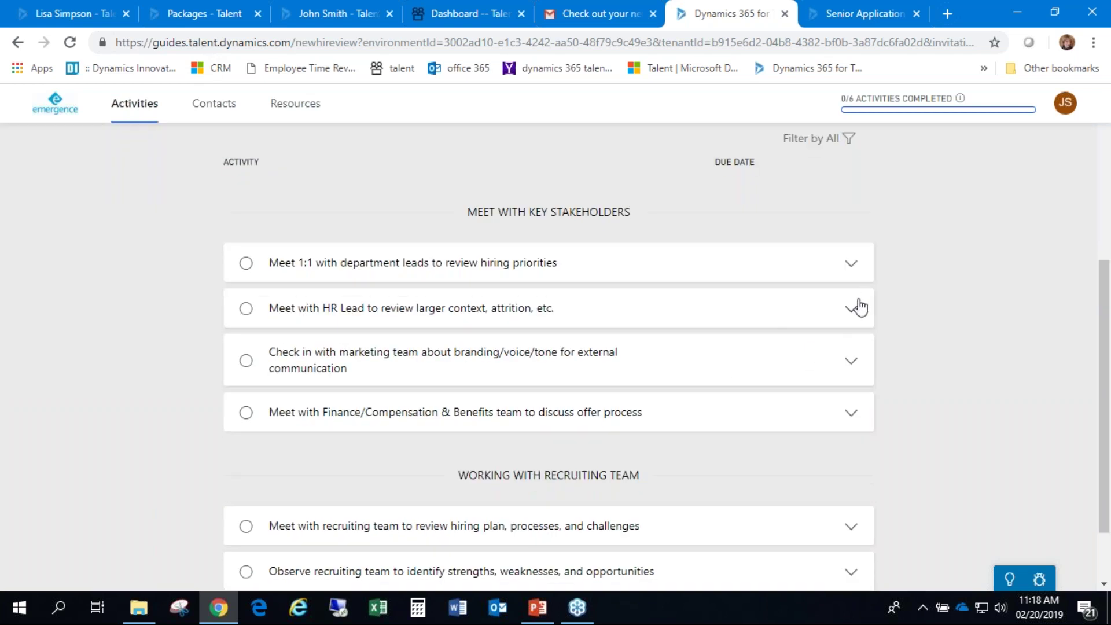
{"action": "left_click", "coordinate": [853, 308]}
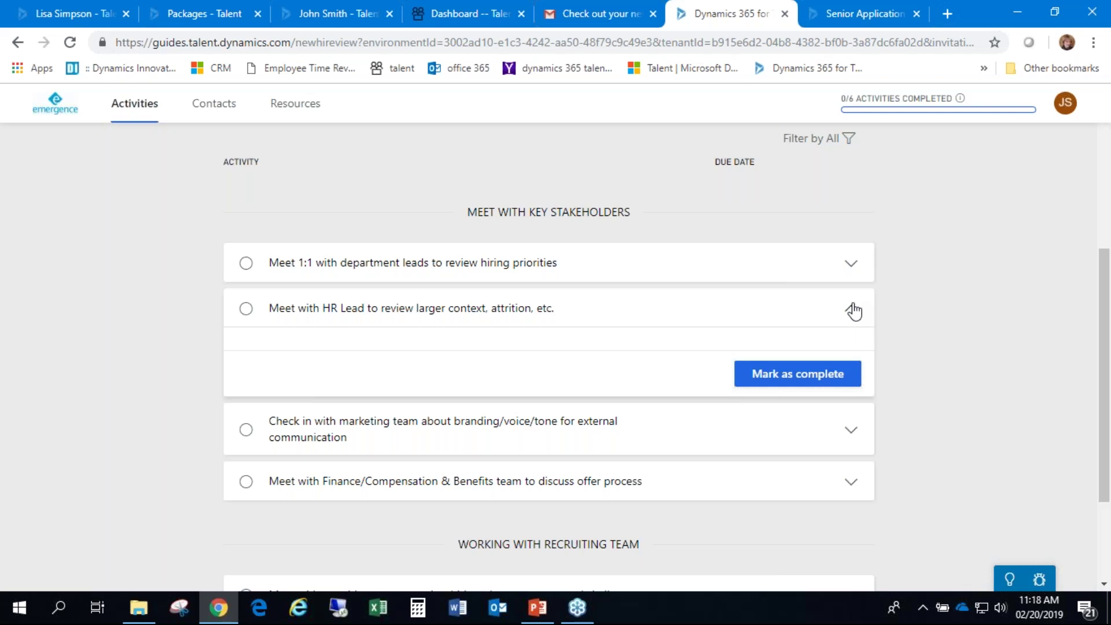
{"action": "left_click", "coordinate": [213, 103]}
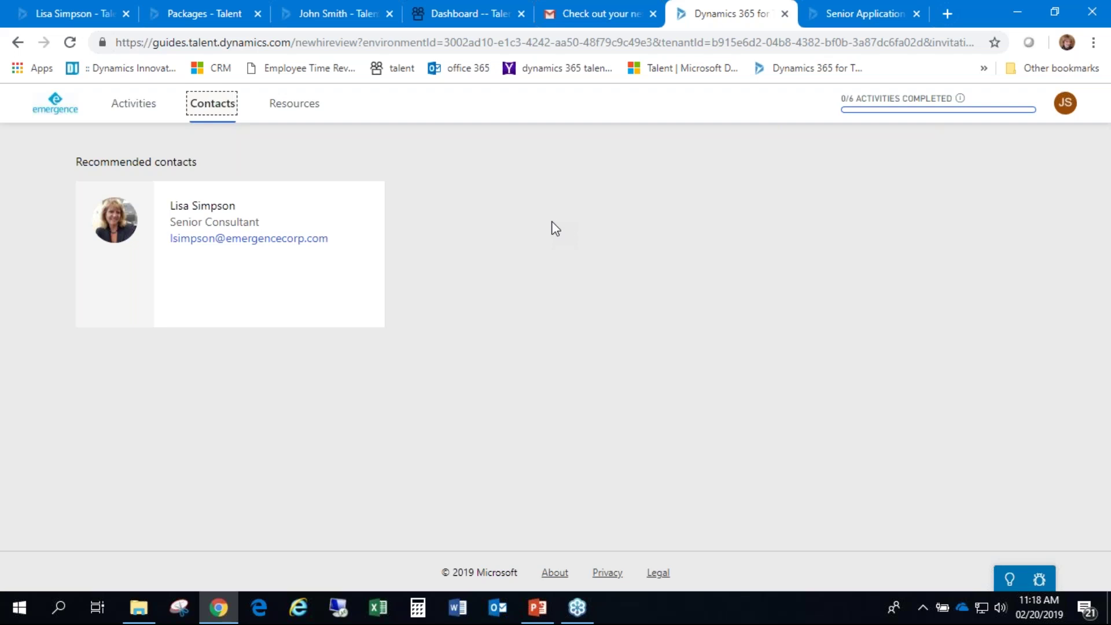
Download bus-schedule-april-2015.pdf from the welcome guide's recommended resources, look through the schedule and close it.
{"action": "left_click", "coordinate": [291, 107]}
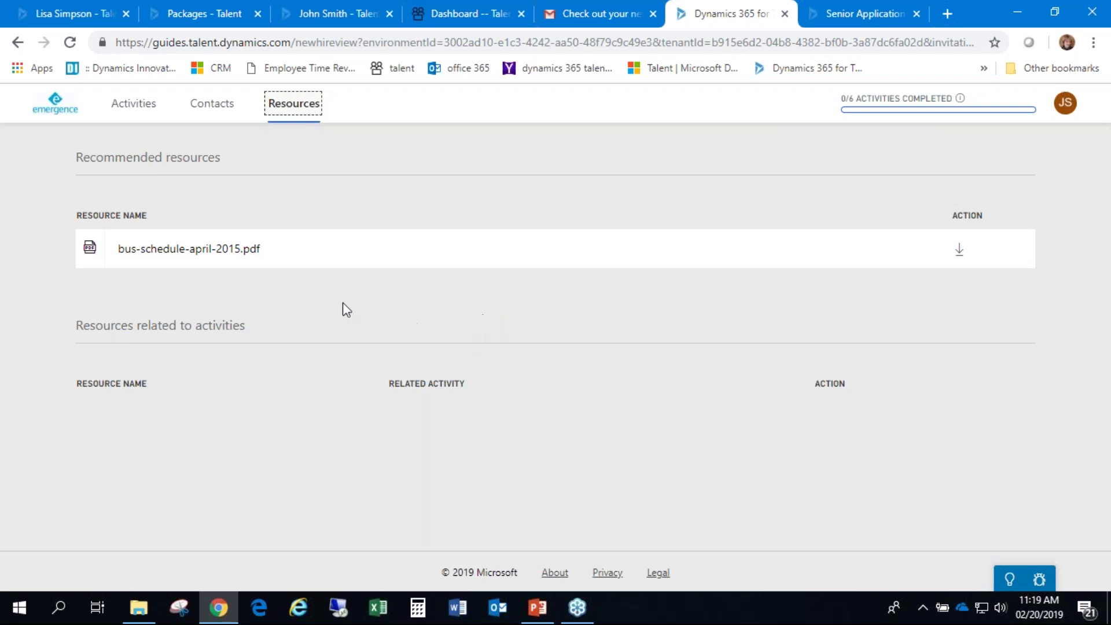
{"action": "left_click", "coordinate": [182, 250]}
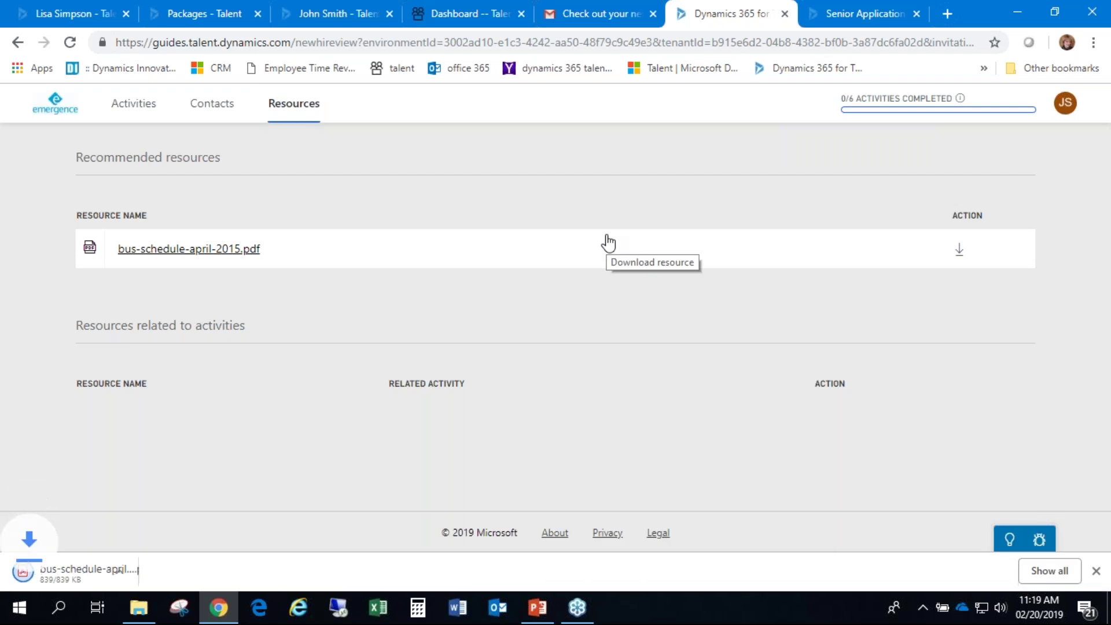
{"action": "left_click", "coordinate": [168, 572]}
{"action": "left_click", "coordinate": [218, 450]}
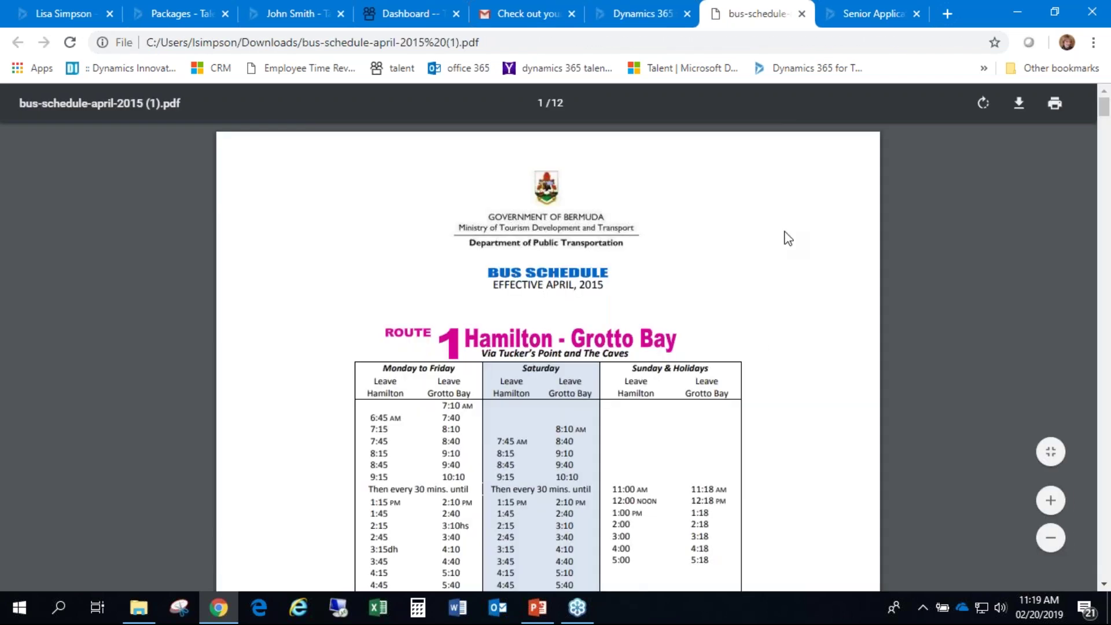
{"action": "scroll", "coordinate": [754, 342], "scroll_direction": "down", "scroll_amount": 20}
{"action": "scroll", "coordinate": [746, 349], "scroll_direction": "down", "scroll_amount": 15}
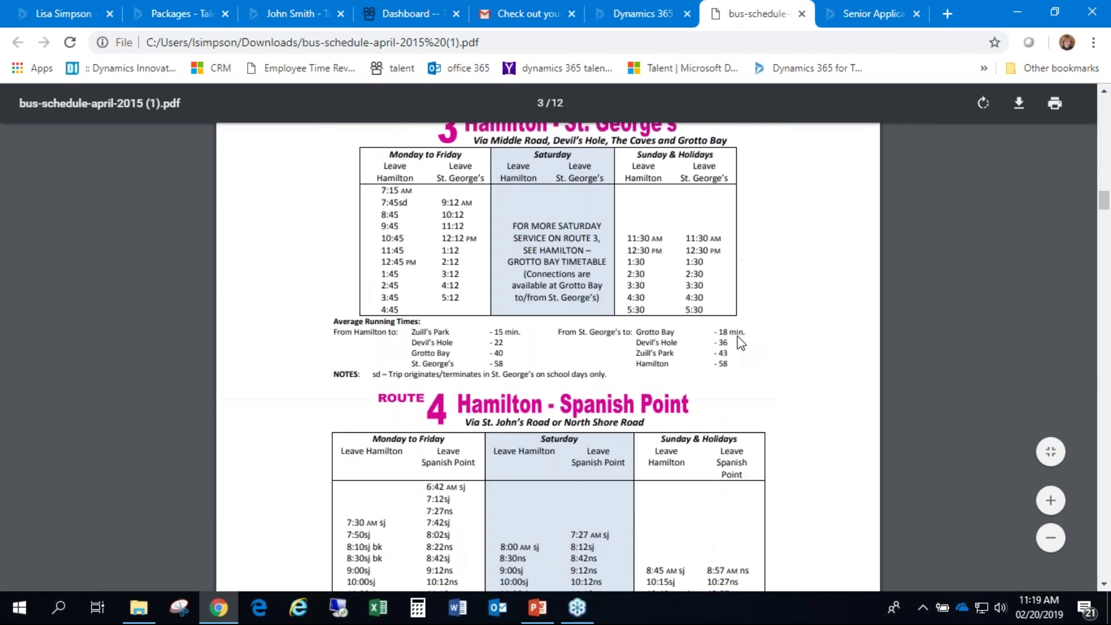
{"action": "left_click", "coordinate": [803, 14]}
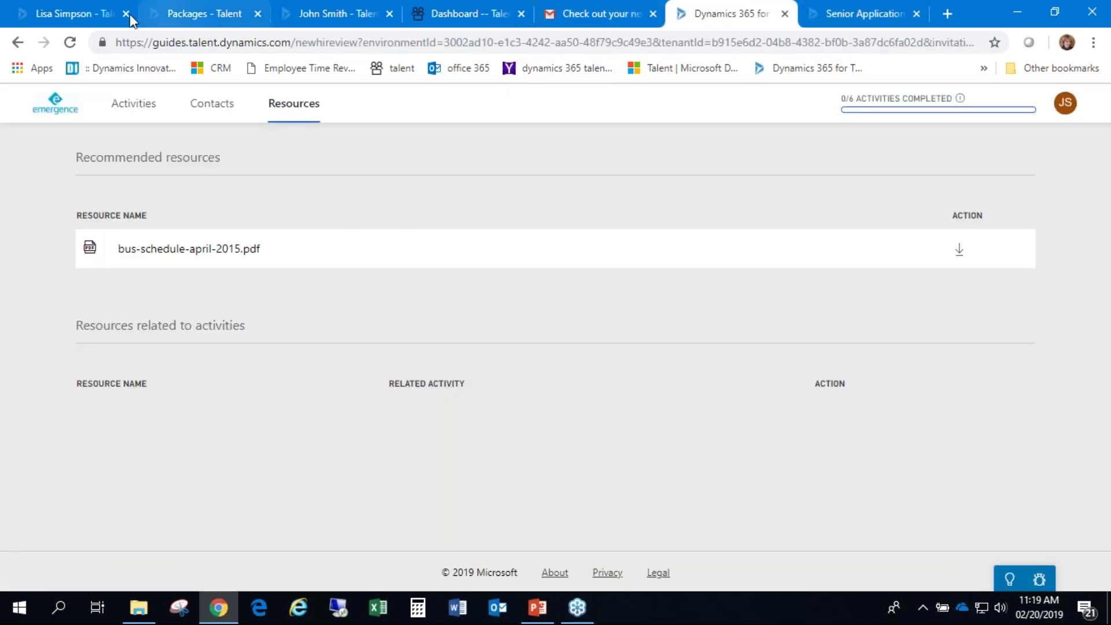
Check the resources attached to the new hire's guide in Onboard and return to all guides.
{"action": "left_click", "coordinate": [321, 17]}
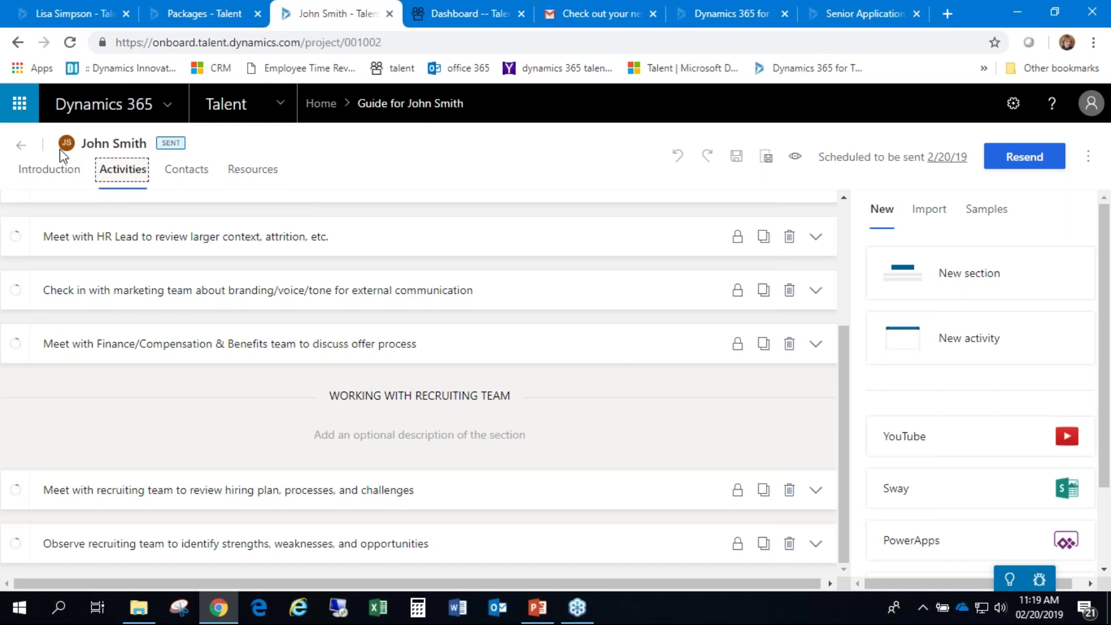
{"action": "left_click", "coordinate": [245, 171]}
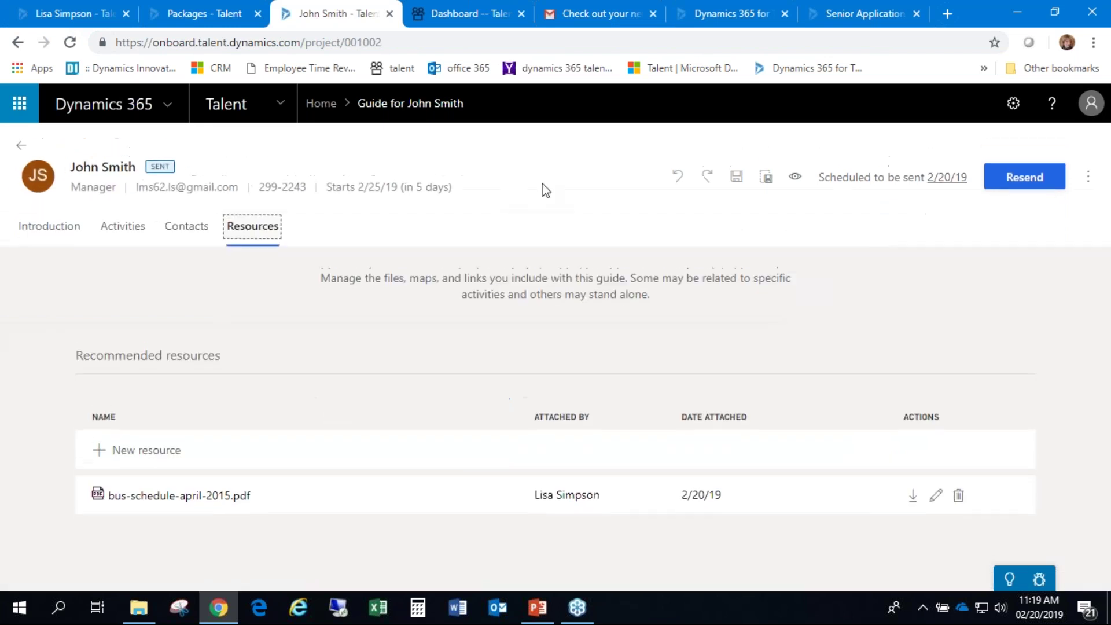
{"action": "left_click", "coordinate": [24, 145]}
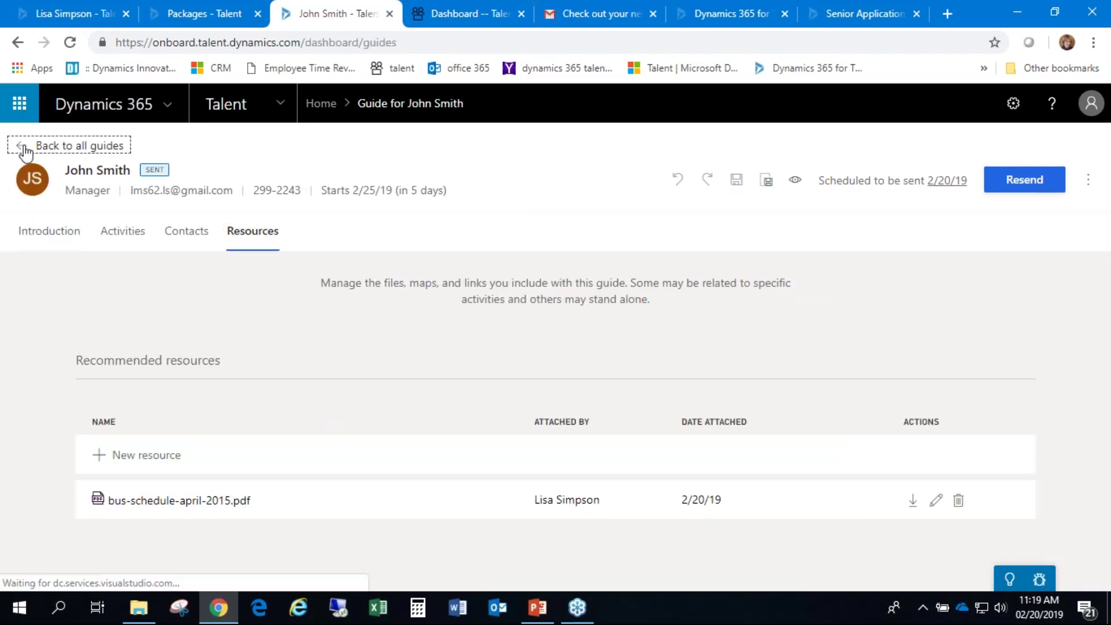
Open the Talent Acquisition Manager template and view its recommended resources.
{"action": "left_click", "coordinate": [77, 210]}
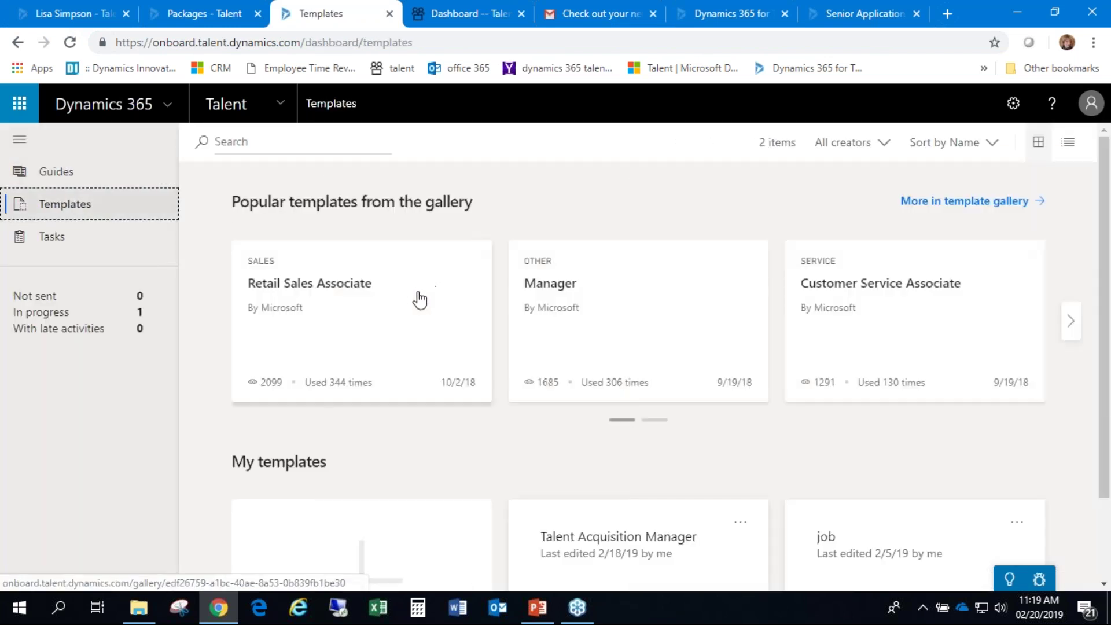
{"action": "left_click", "coordinate": [690, 551]}
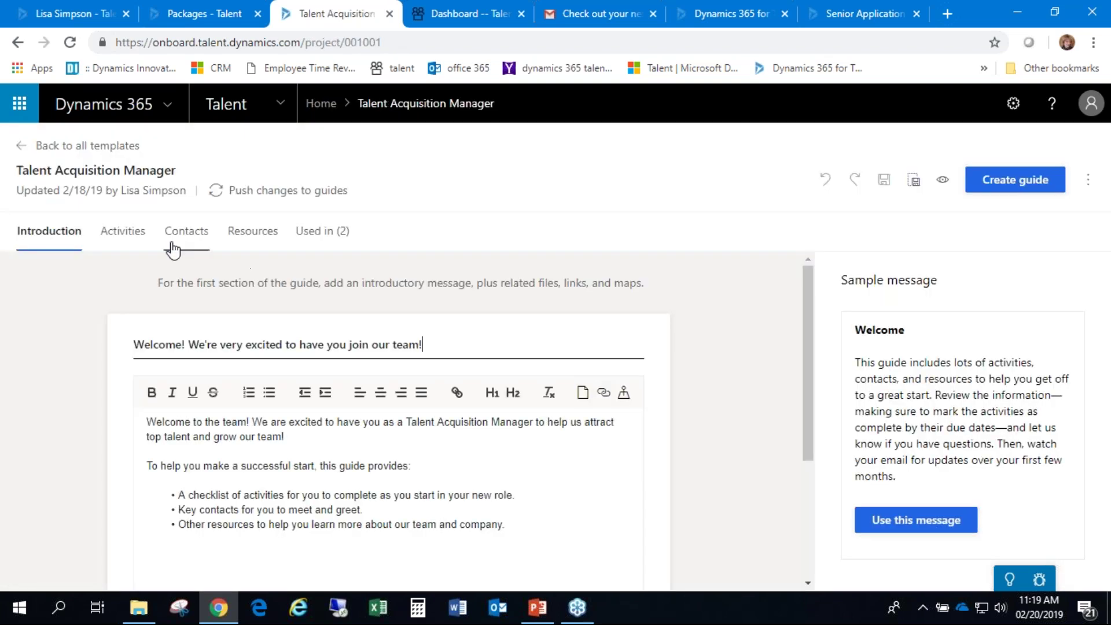
{"action": "left_click", "coordinate": [253, 231]}
{"action": "scroll", "coordinate": [422, 358], "scroll_direction": "down", "scroll_amount": 1}
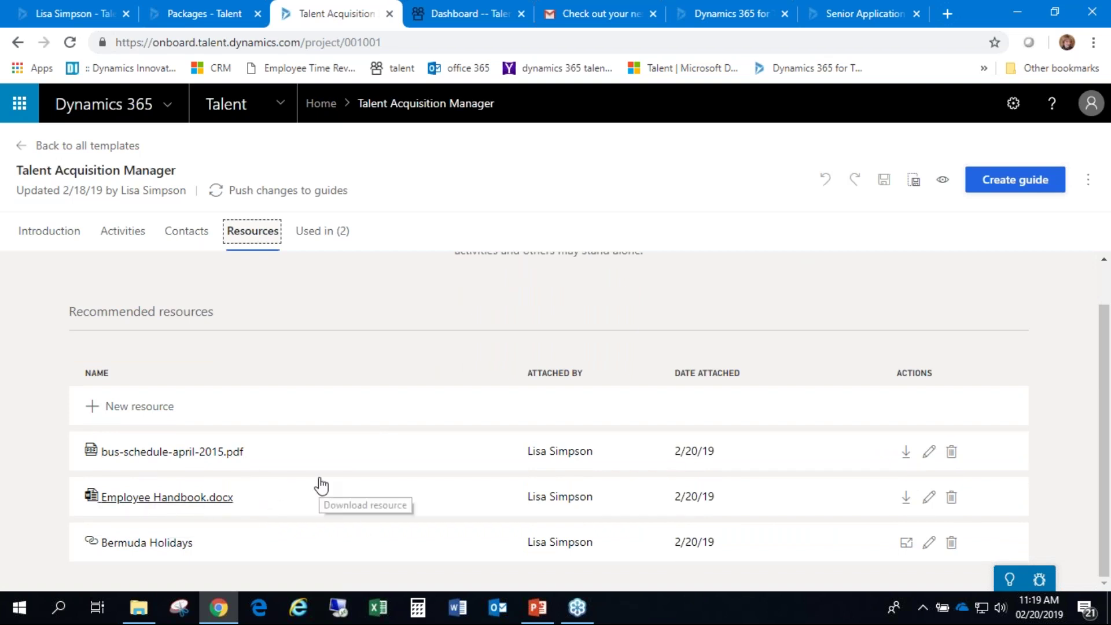
Open the Bermuda Holidays resource link, look through the public holiday dates and close the page.
{"action": "left_click", "coordinate": [135, 544]}
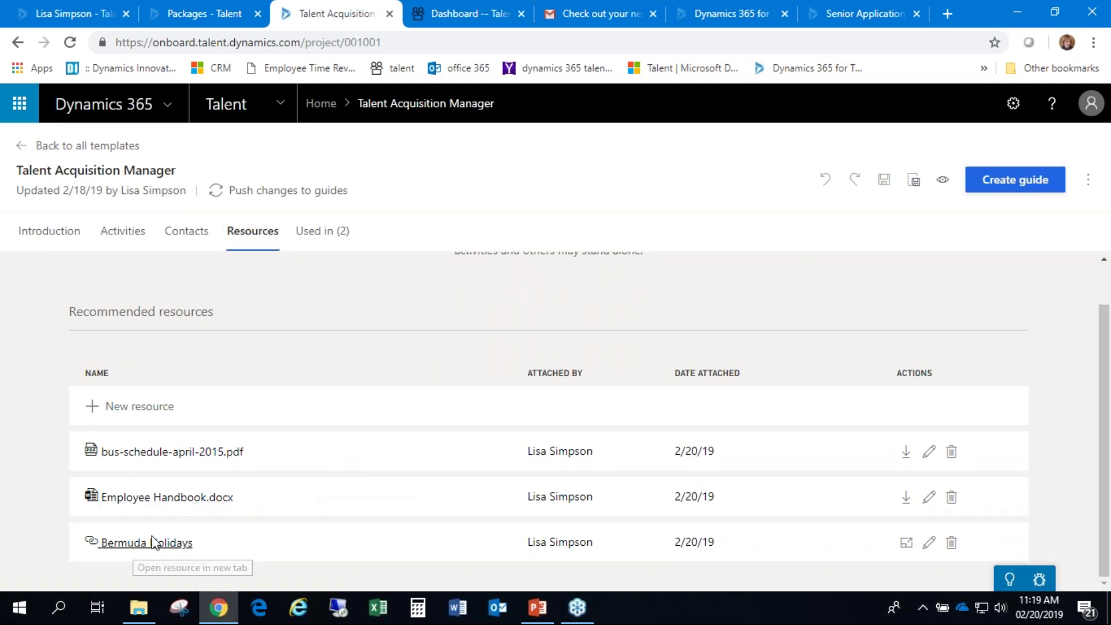
{"action": "scroll", "coordinate": [753, 220], "scroll_direction": "down", "scroll_amount": 7}
{"action": "scroll", "coordinate": [749, 216], "scroll_direction": "up", "scroll_amount": 3}
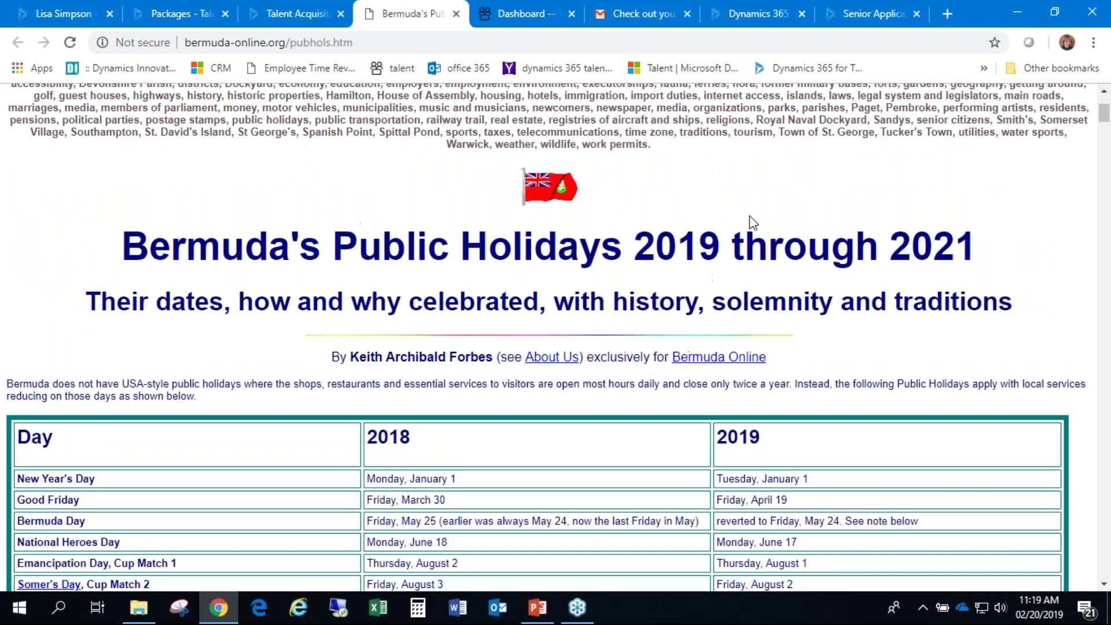
{"action": "scroll", "coordinate": [749, 216], "scroll_direction": "down", "scroll_amount": 6}
{"action": "scroll", "coordinate": [749, 215], "scroll_direction": "down", "scroll_amount": 20}
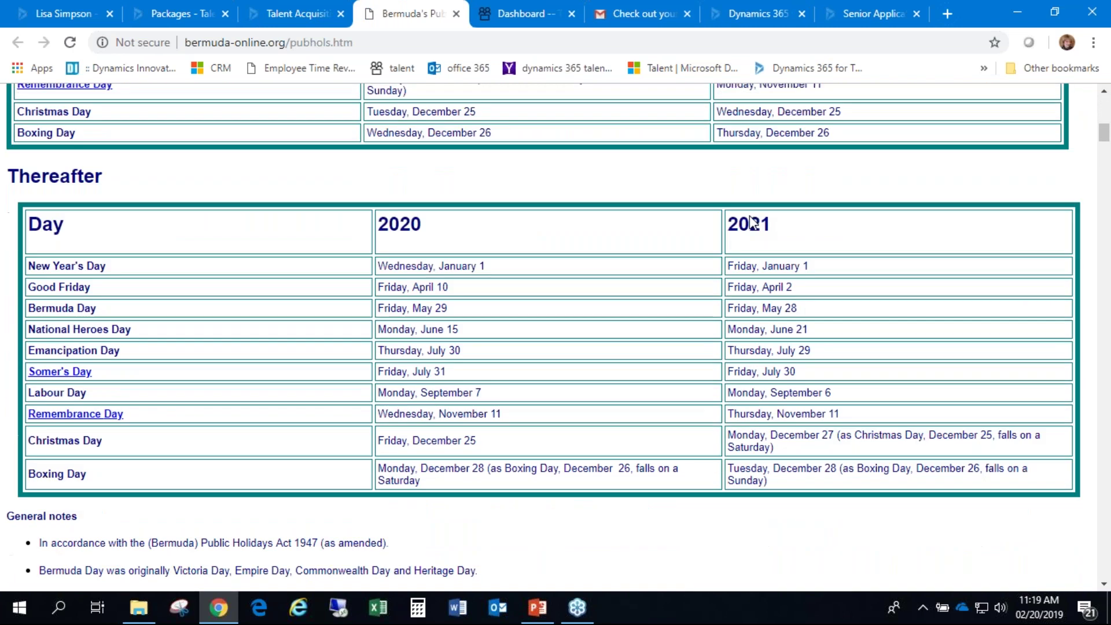
{"action": "scroll", "coordinate": [749, 216], "scroll_direction": "up", "scroll_amount": 20}
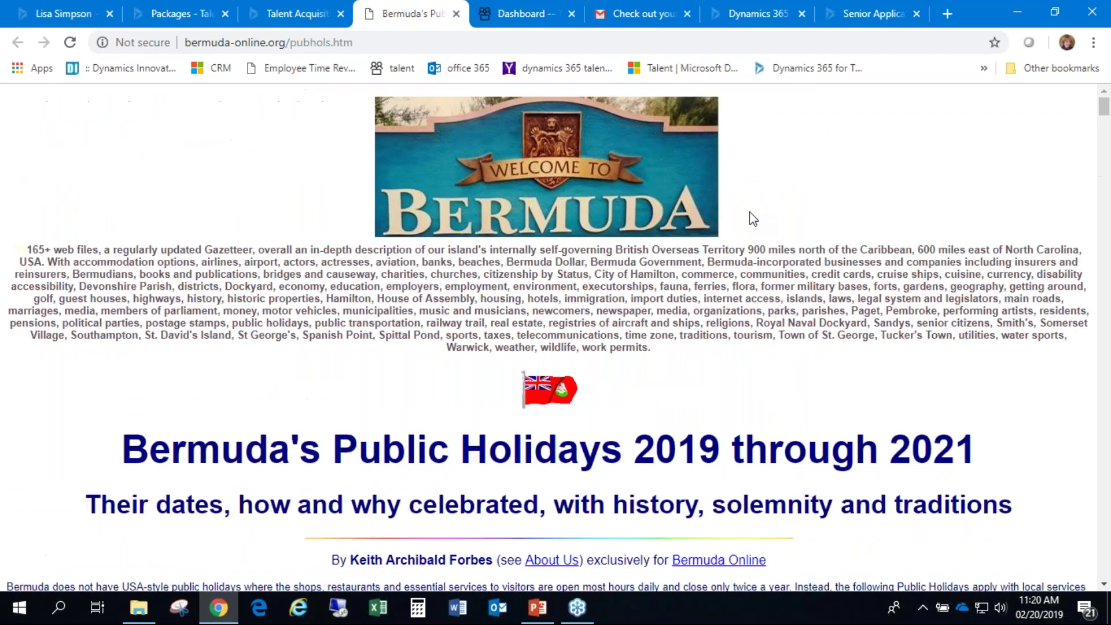
{"action": "key", "text": "ctrl+w"}
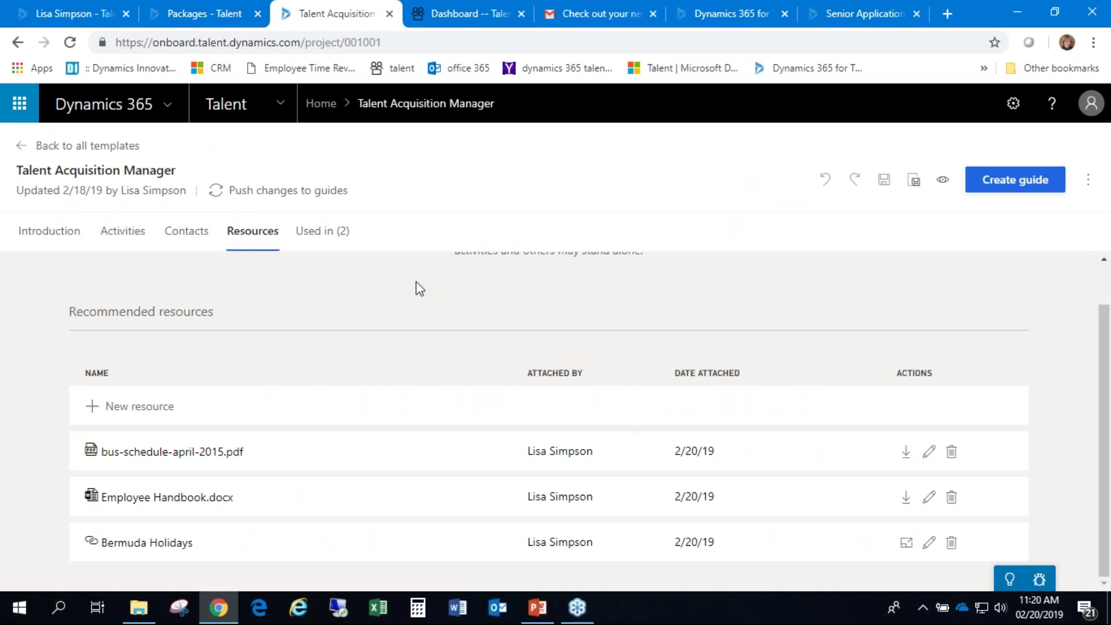
Leave the Talent Acquisition Manager template and view the assigned tasks in Onboard.
{"action": "left_click", "coordinate": [22, 146]}
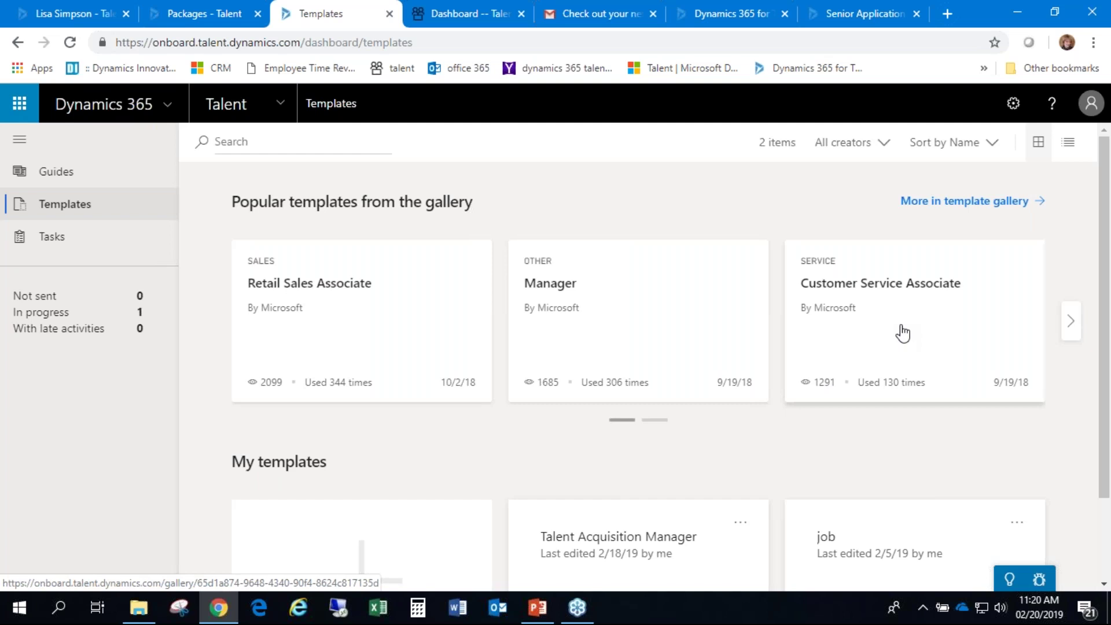
{"action": "left_click", "coordinate": [71, 247]}
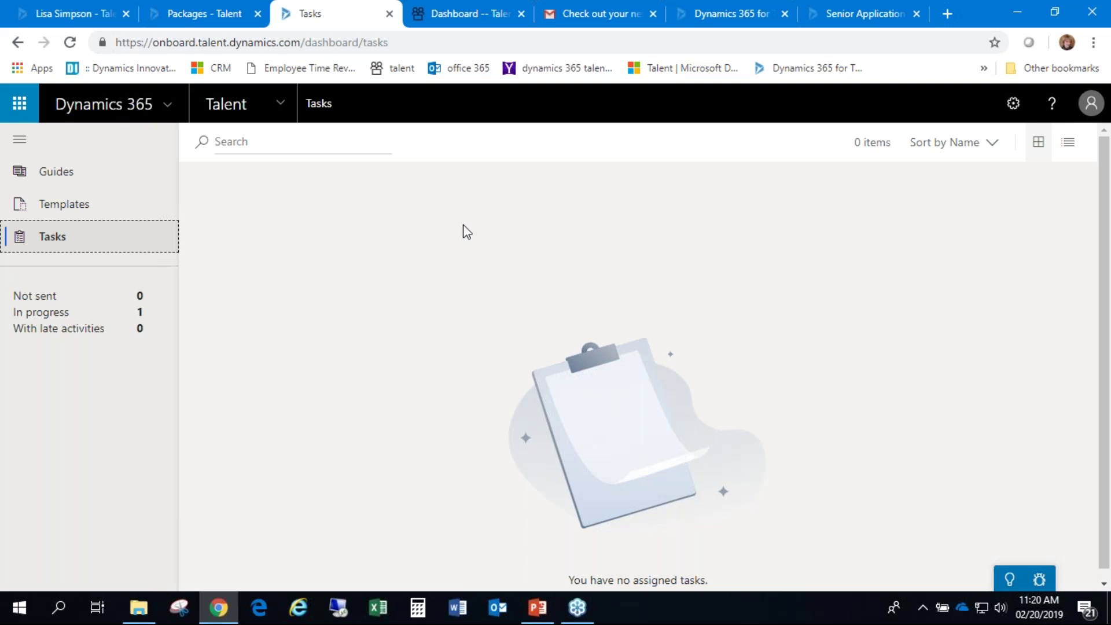
Switch to the Talent dashboard for Contoso Entertainment System USA and open the System administration workspace.
{"action": "left_click", "coordinate": [471, 16]}
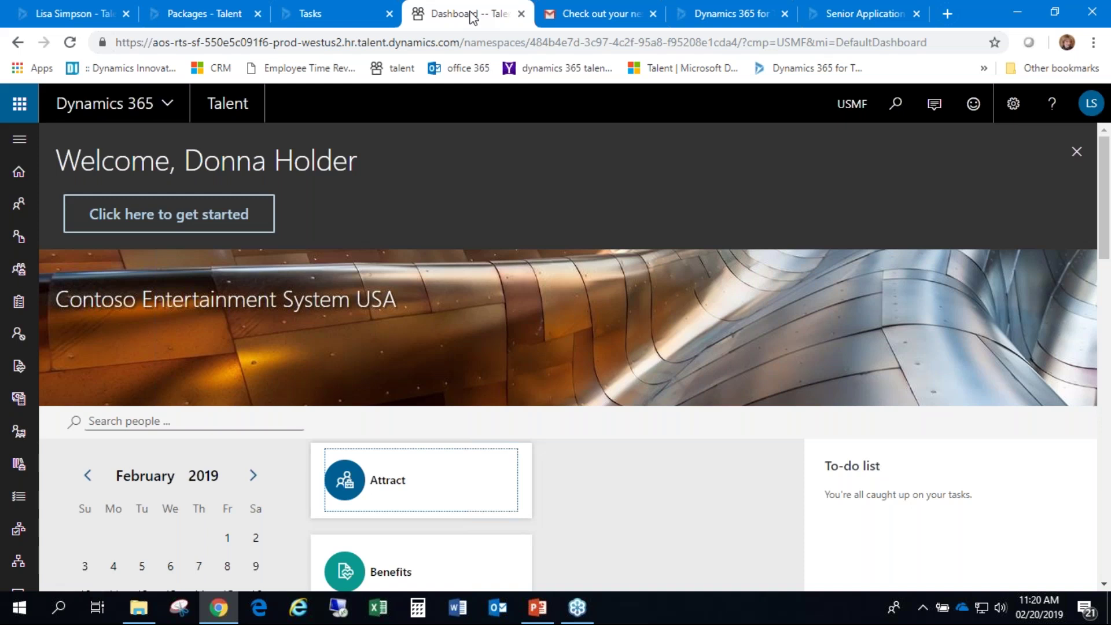
{"action": "left_click", "coordinate": [19, 139]}
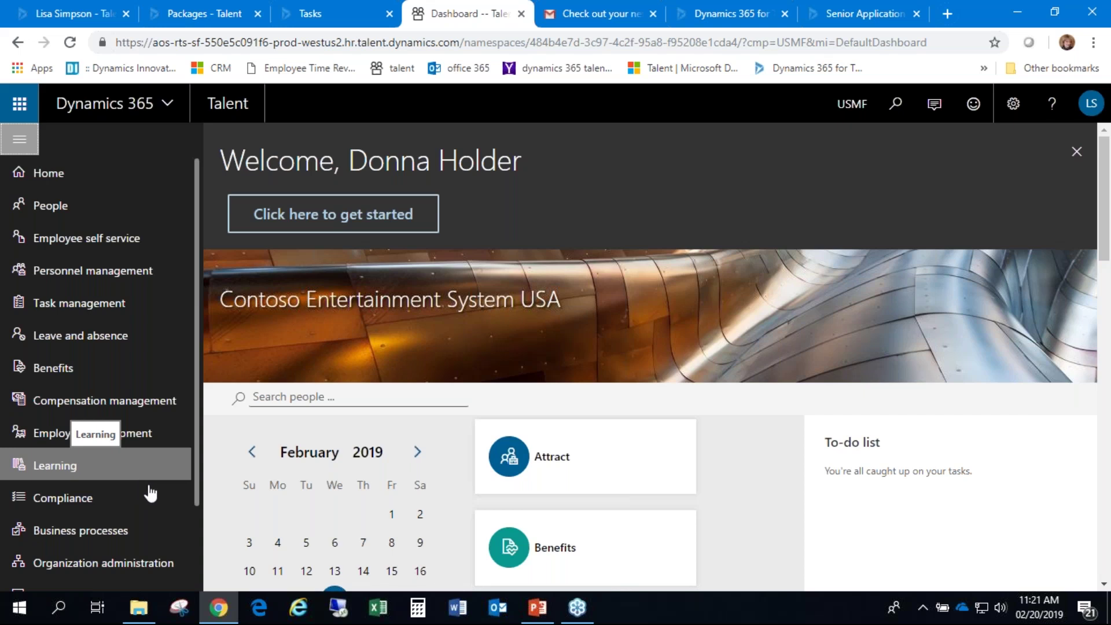
{"action": "scroll", "coordinate": [197, 561], "scroll_direction": "down", "scroll_amount": 3}
{"action": "left_click", "coordinate": [106, 496]}
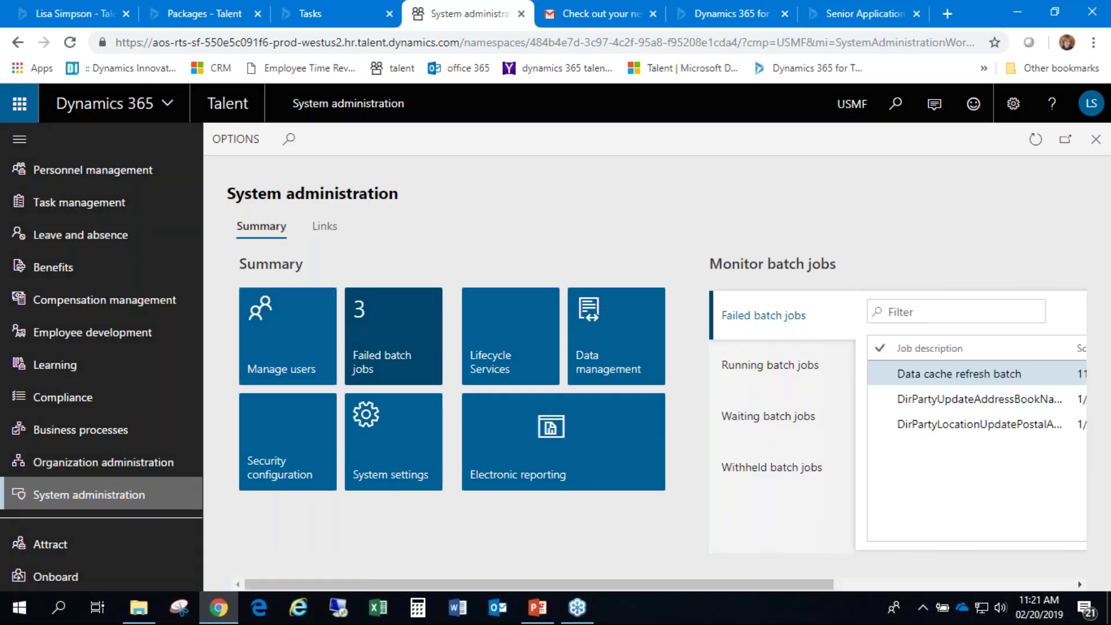
View the user list and the Data management workspace, closing each to return to System administration.
{"action": "left_click", "coordinate": [288, 336]}
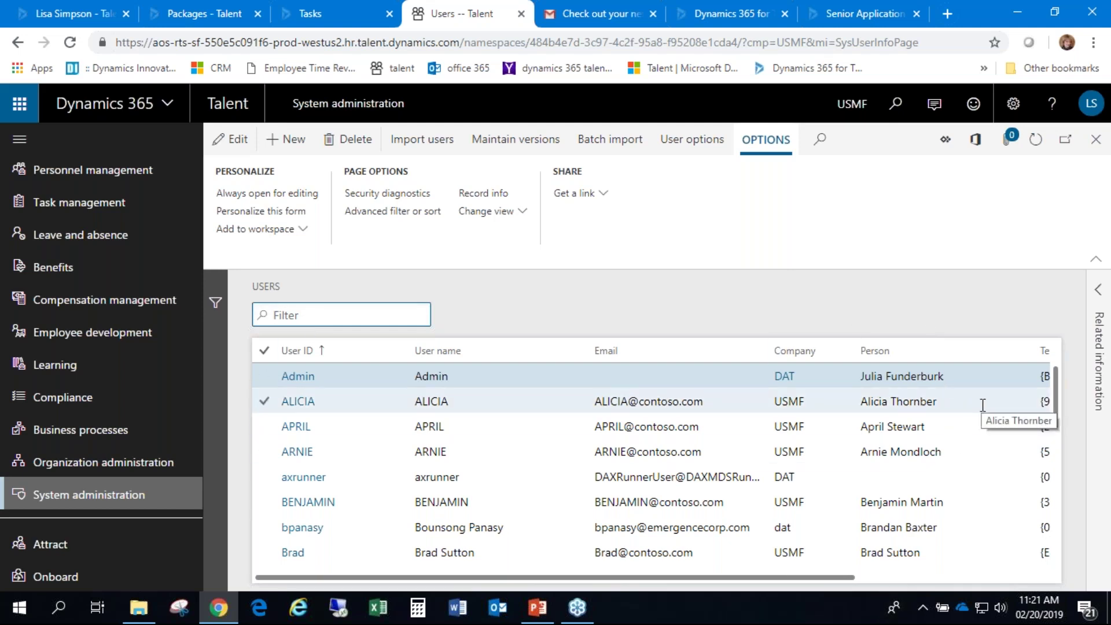
{"action": "left_click", "coordinate": [1096, 139]}
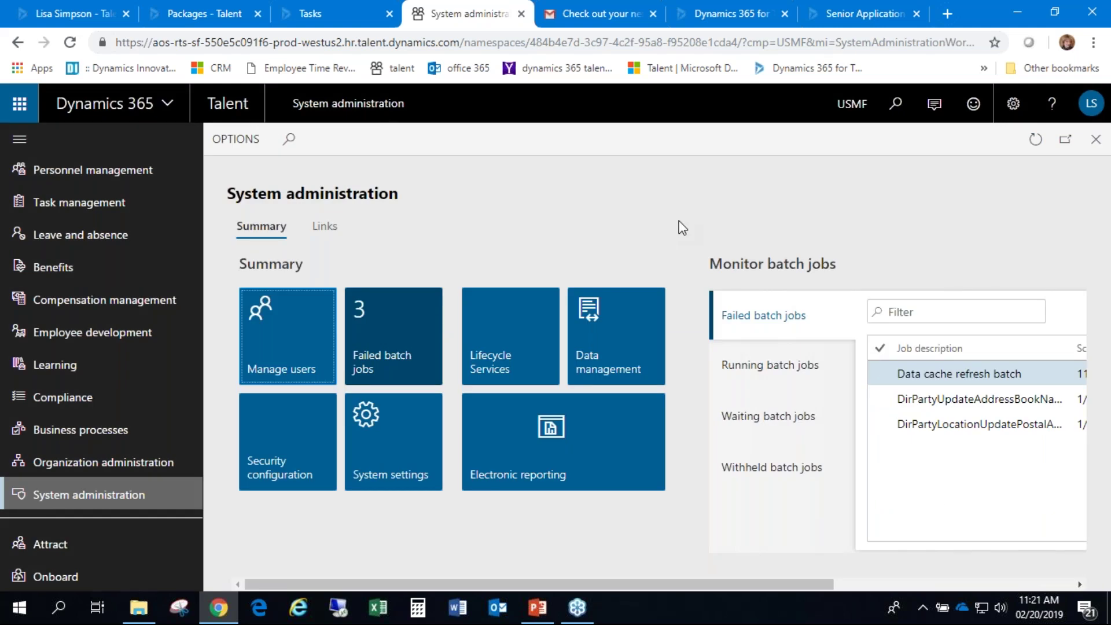
{"action": "left_click", "coordinate": [620, 346]}
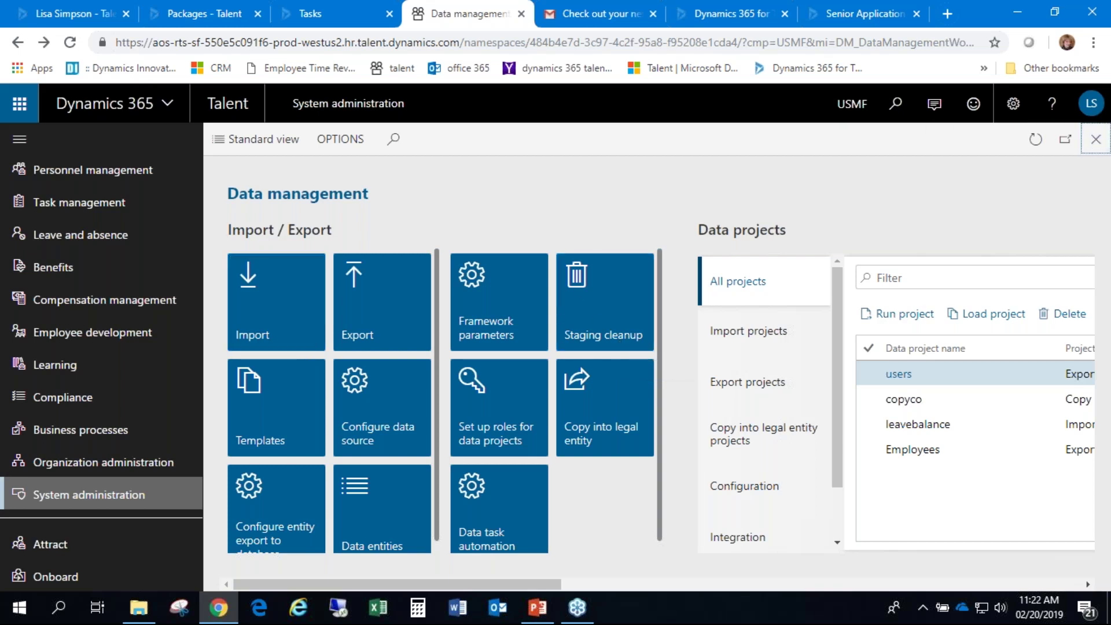
{"action": "left_click", "coordinate": [1096, 139]}
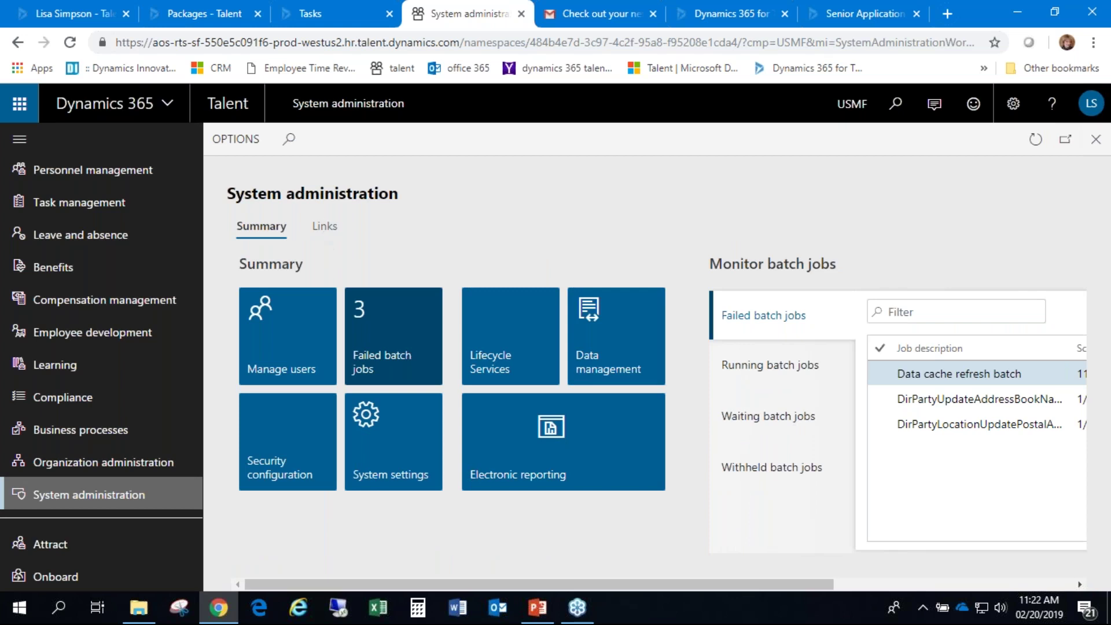
Look through the links of the System administration workspace, from users and security to workflow, electronic reporting and setup.
{"action": "left_click", "coordinate": [325, 228]}
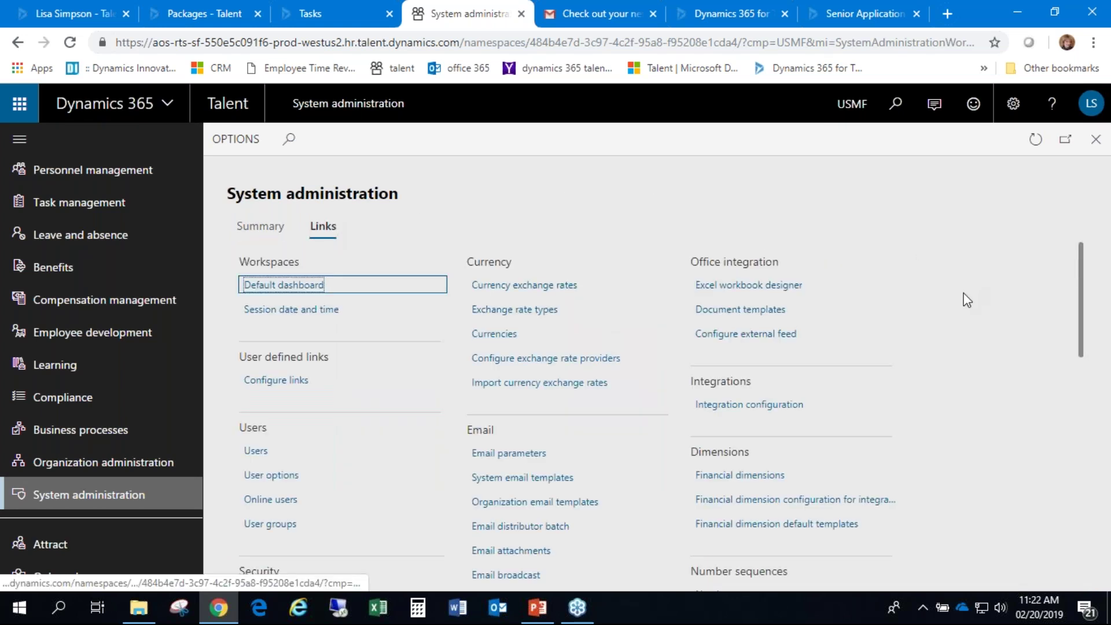
{"action": "scroll", "coordinate": [965, 300], "scroll_direction": "down", "scroll_amount": 7}
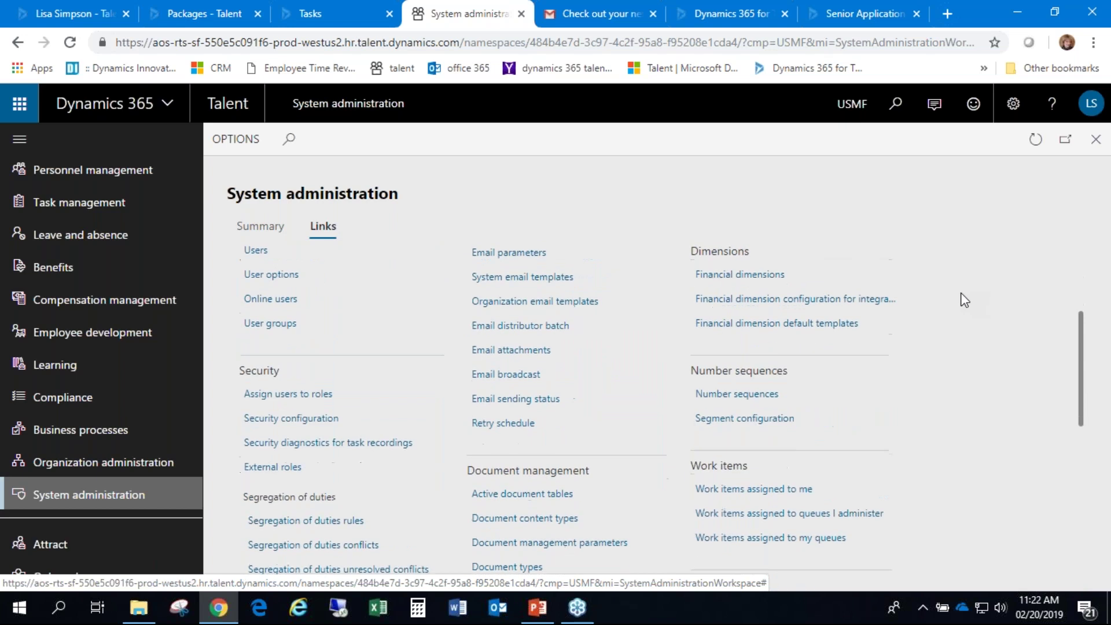
{"action": "scroll", "coordinate": [962, 298], "scroll_direction": "down", "scroll_amount": 2}
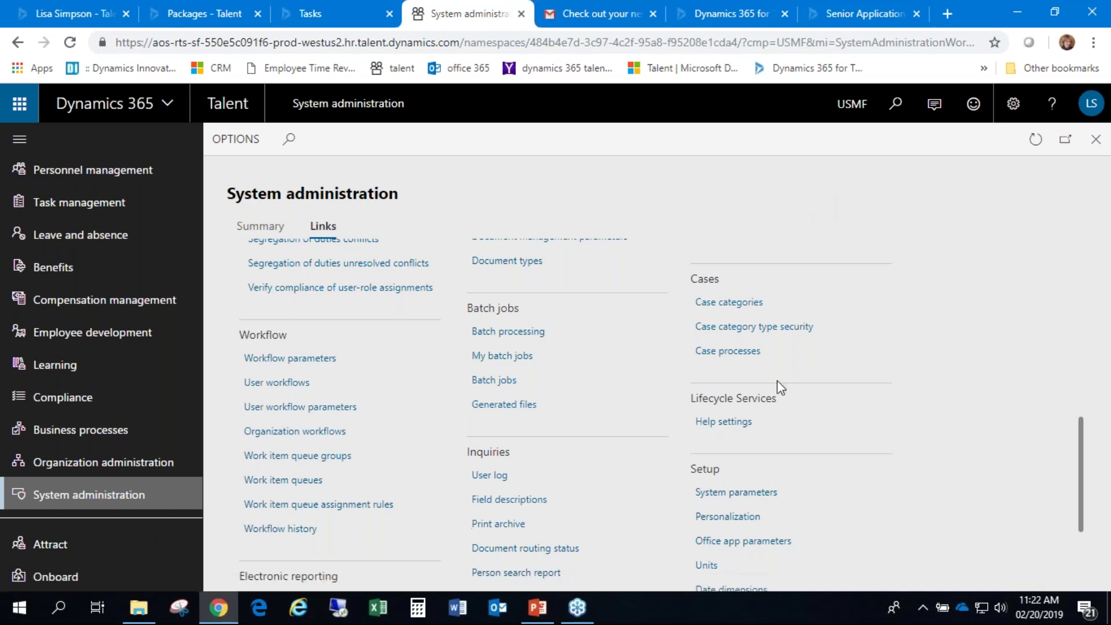
{"action": "scroll", "coordinate": [949, 354], "scroll_direction": "down", "scroll_amount": 3}
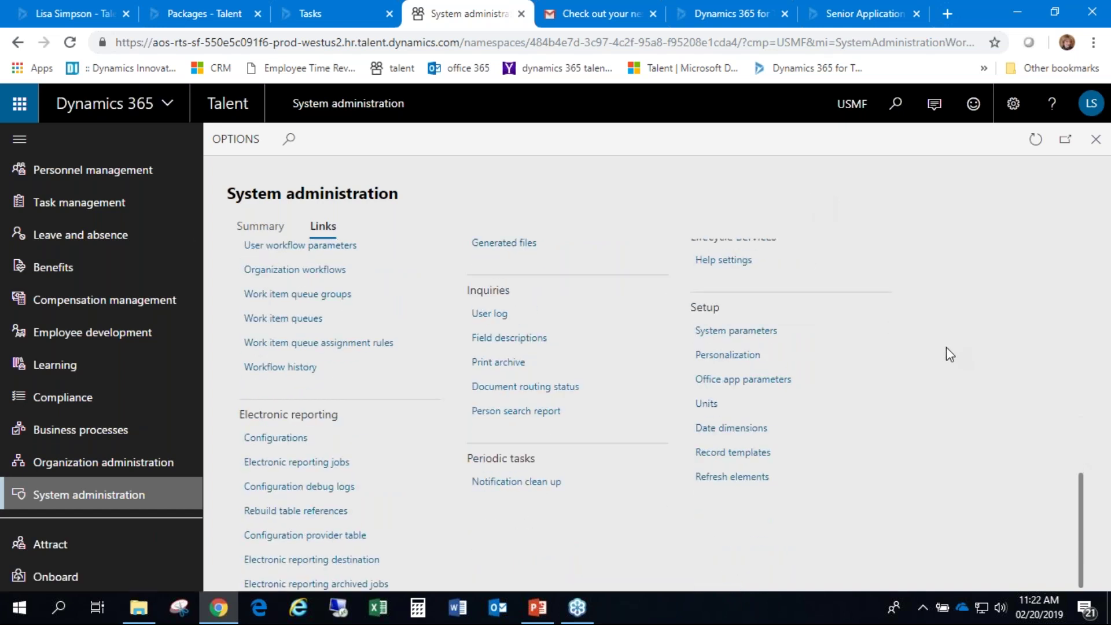
{"action": "scroll", "coordinate": [947, 348], "scroll_direction": "up", "scroll_amount": 3}
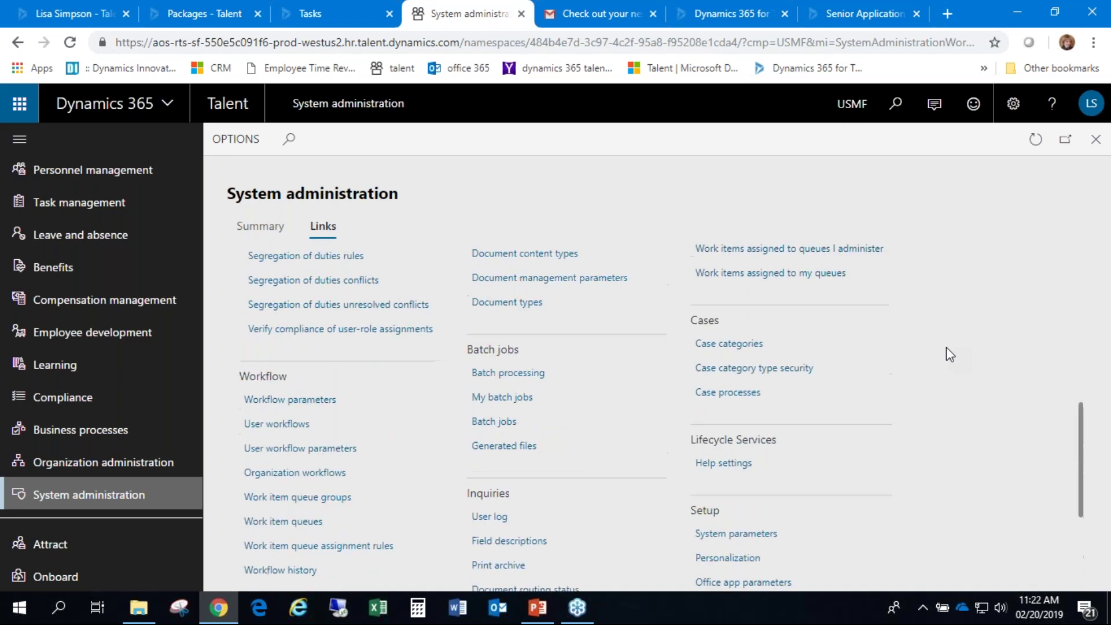
{"action": "scroll", "coordinate": [949, 355], "scroll_direction": "up", "scroll_amount": 3}
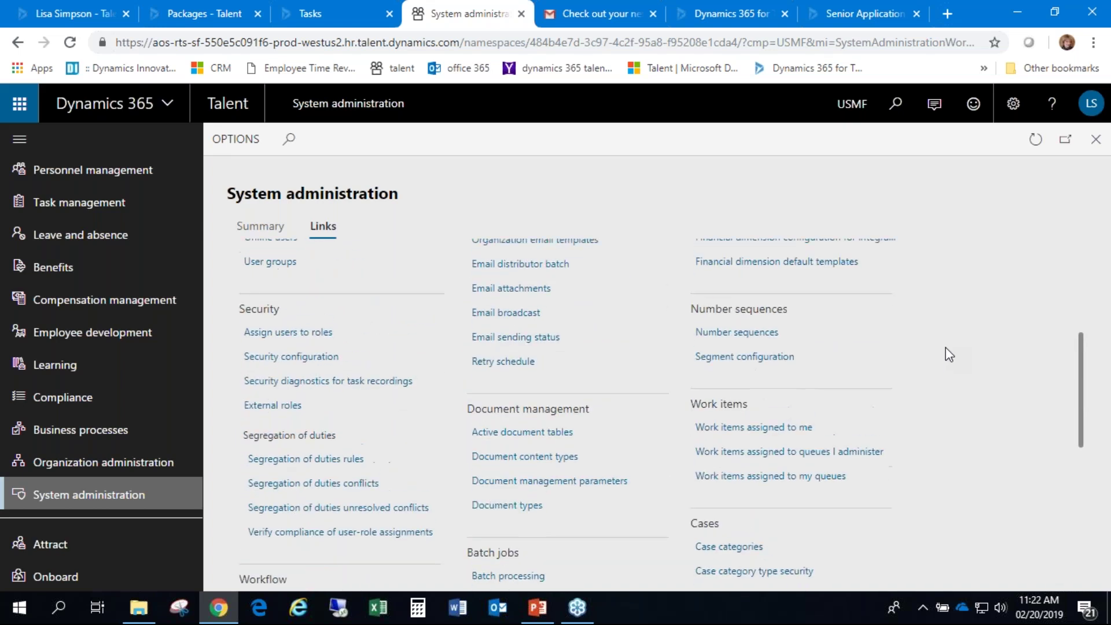
{"action": "scroll", "coordinate": [946, 353], "scroll_direction": "up", "scroll_amount": 3}
{"action": "scroll", "coordinate": [938, 345], "scroll_direction": "down", "scroll_amount": 3}
Visit the Organization administration workspace, and look through the HR Audit task list in the Business processes workspace.
{"action": "left_click", "coordinate": [89, 460]}
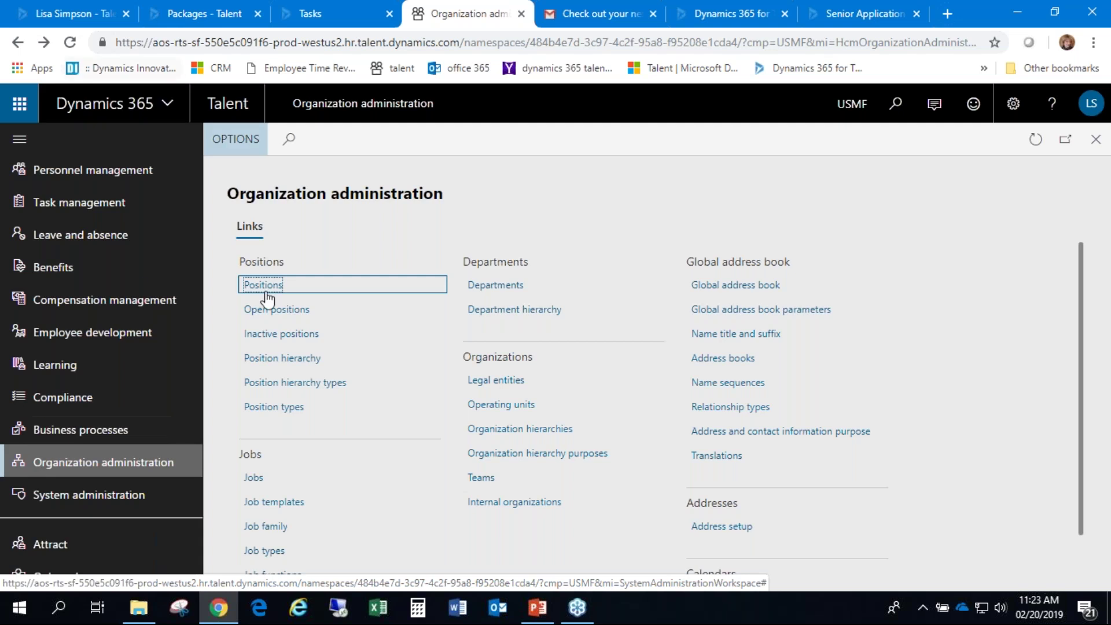
{"action": "left_click", "coordinate": [174, 432]}
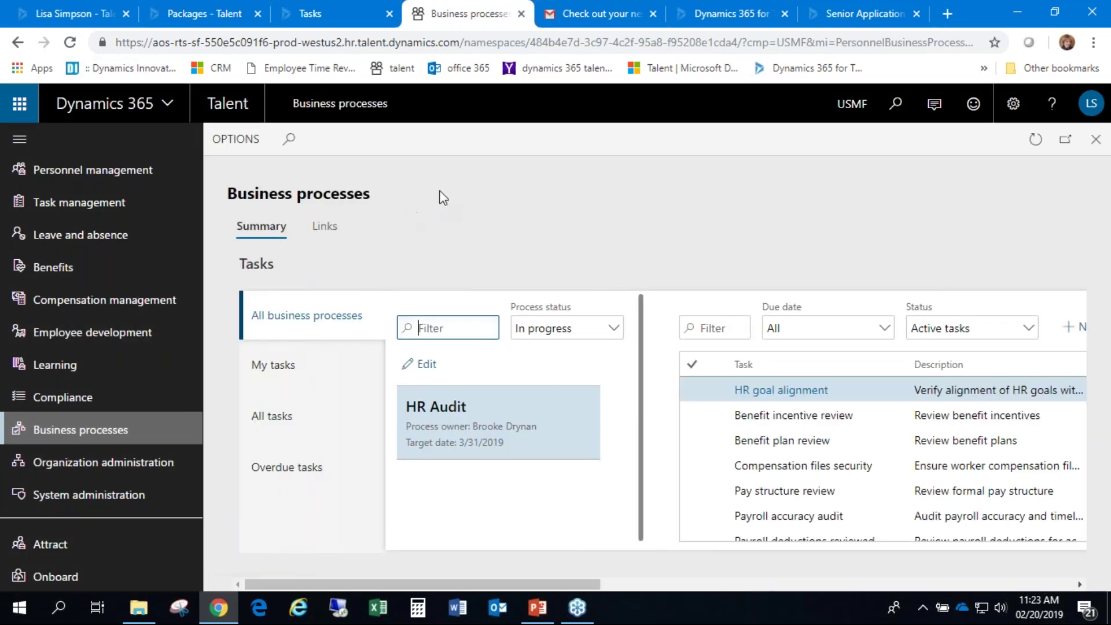
{"action": "left_click", "coordinate": [501, 411]}
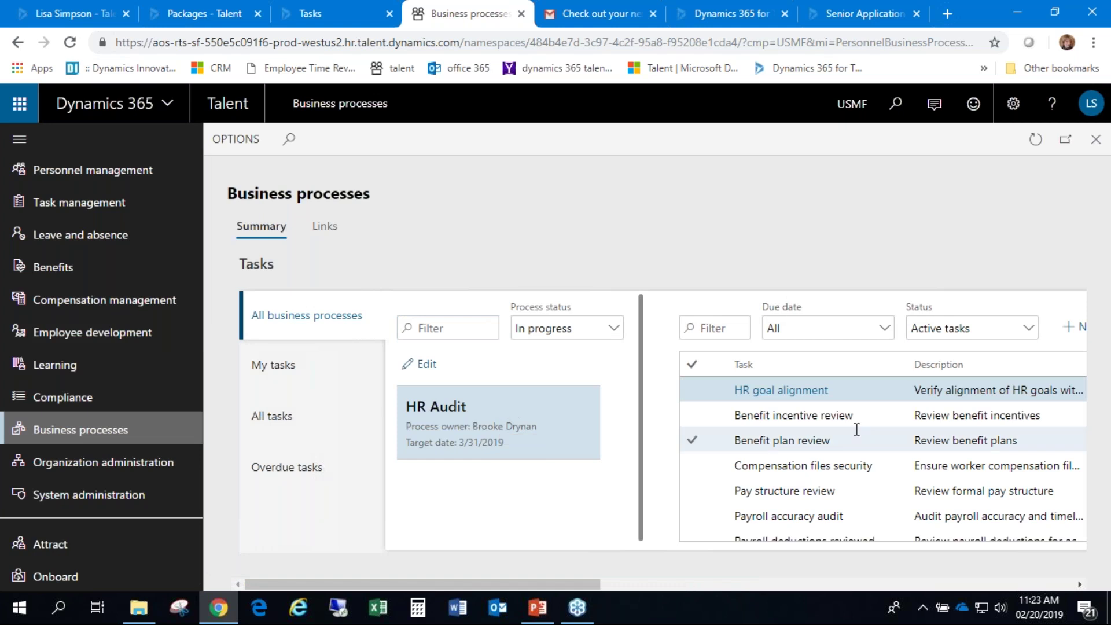
{"action": "scroll", "coordinate": [810, 441], "scroll_direction": "down", "scroll_amount": 2}
{"action": "scroll", "coordinate": [811, 441], "scroll_direction": "down", "scroll_amount": 7}
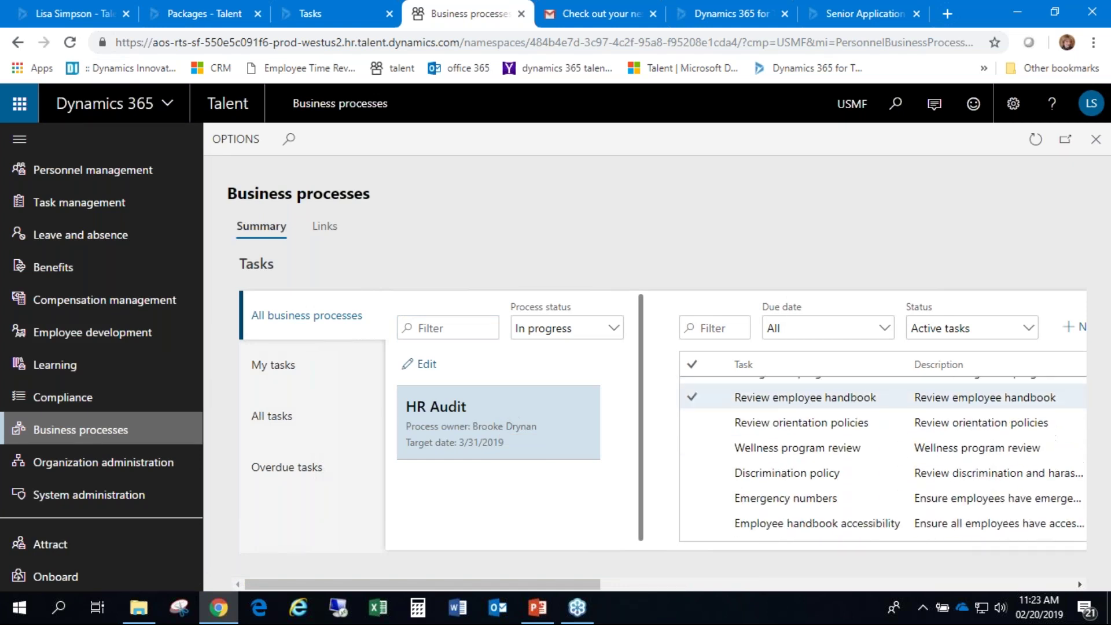
{"action": "scroll", "coordinate": [883, 459], "scroll_direction": "down", "scroll_amount": 3}
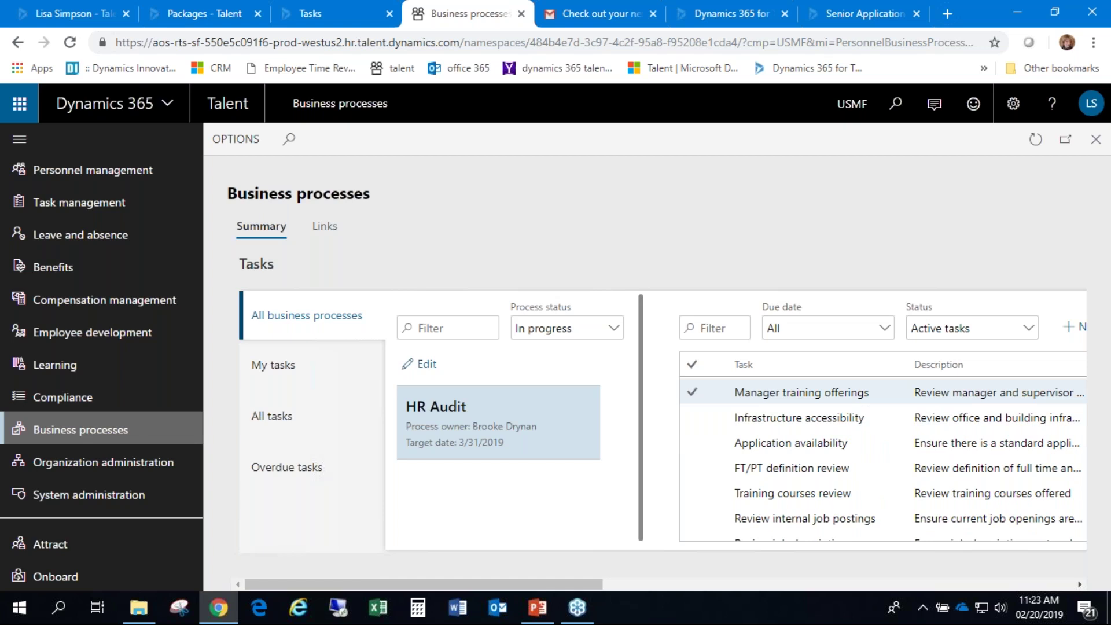
{"action": "left_click", "coordinate": [1070, 418]}
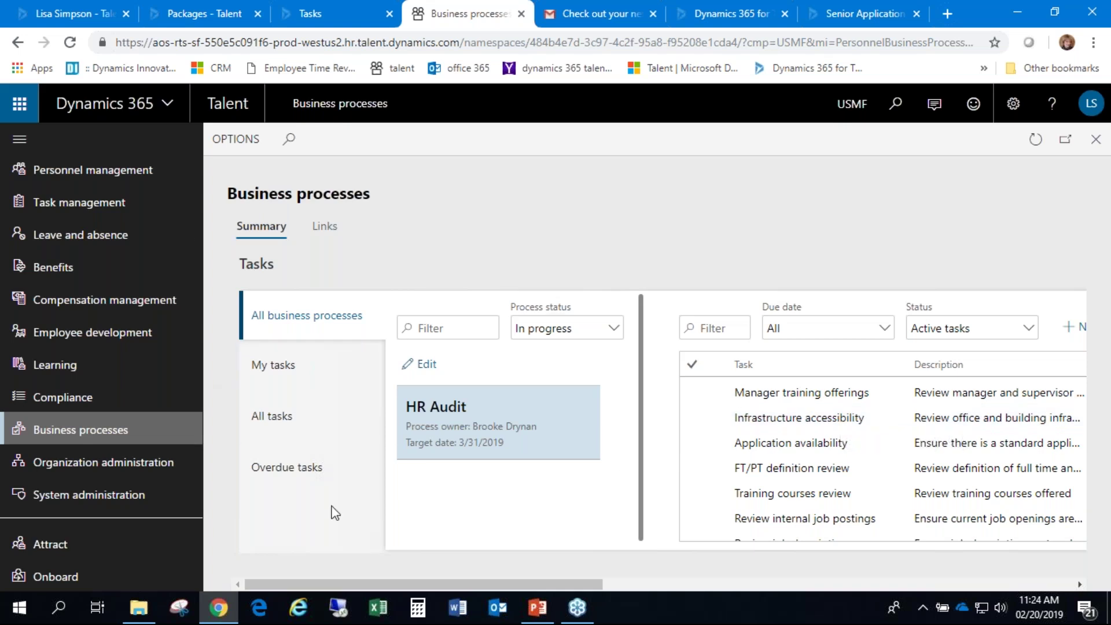
Open the injury and illness setup in the Compliance workspace and go through its pages from body parts to reporting agencies.
{"action": "left_click", "coordinate": [52, 398]}
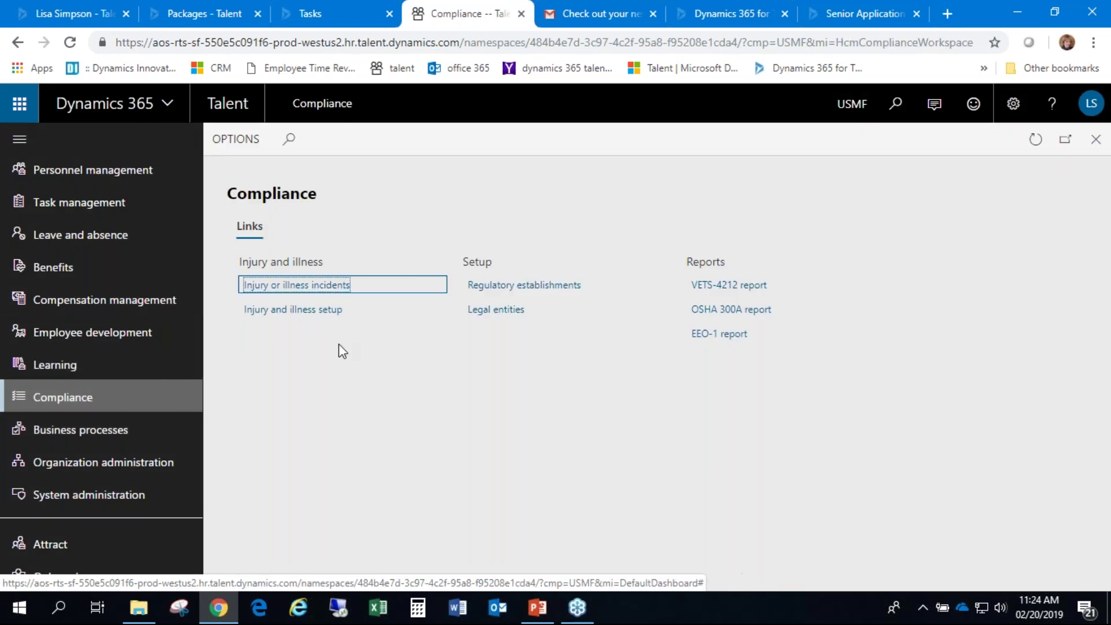
{"action": "left_click", "coordinate": [320, 310]}
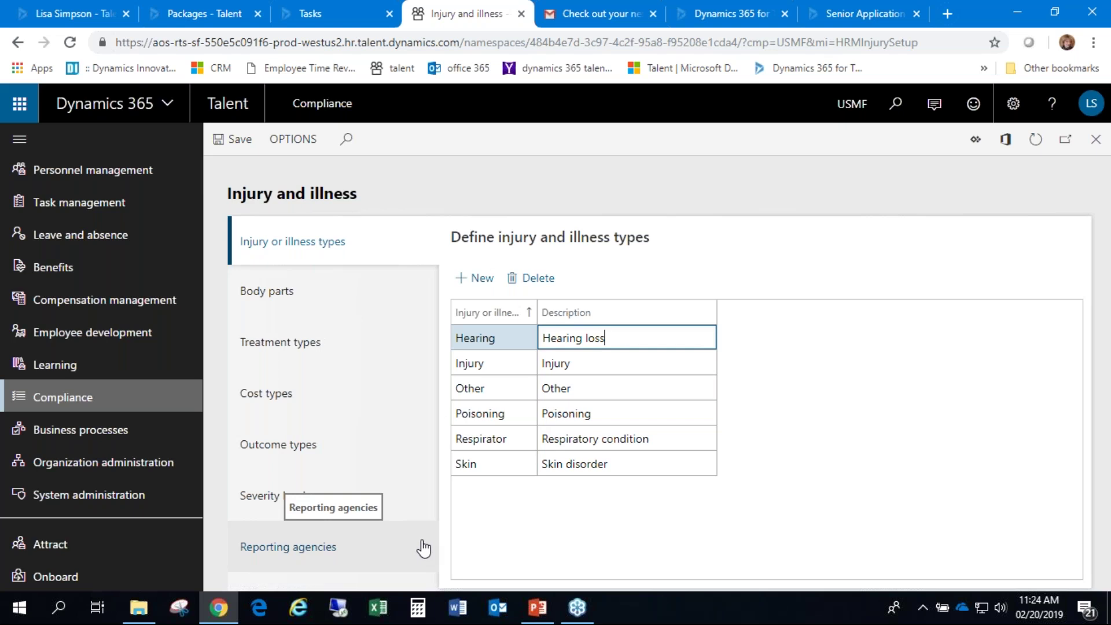
{"action": "left_click", "coordinate": [286, 292]}
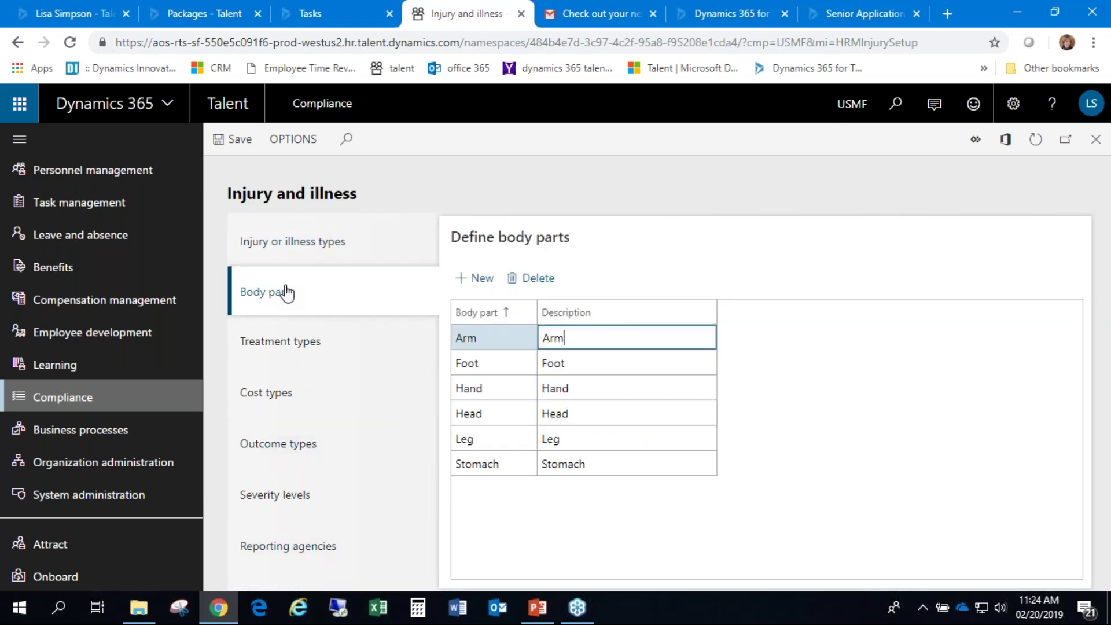
{"action": "left_click", "coordinate": [294, 346]}
{"action": "left_click", "coordinate": [308, 397]}
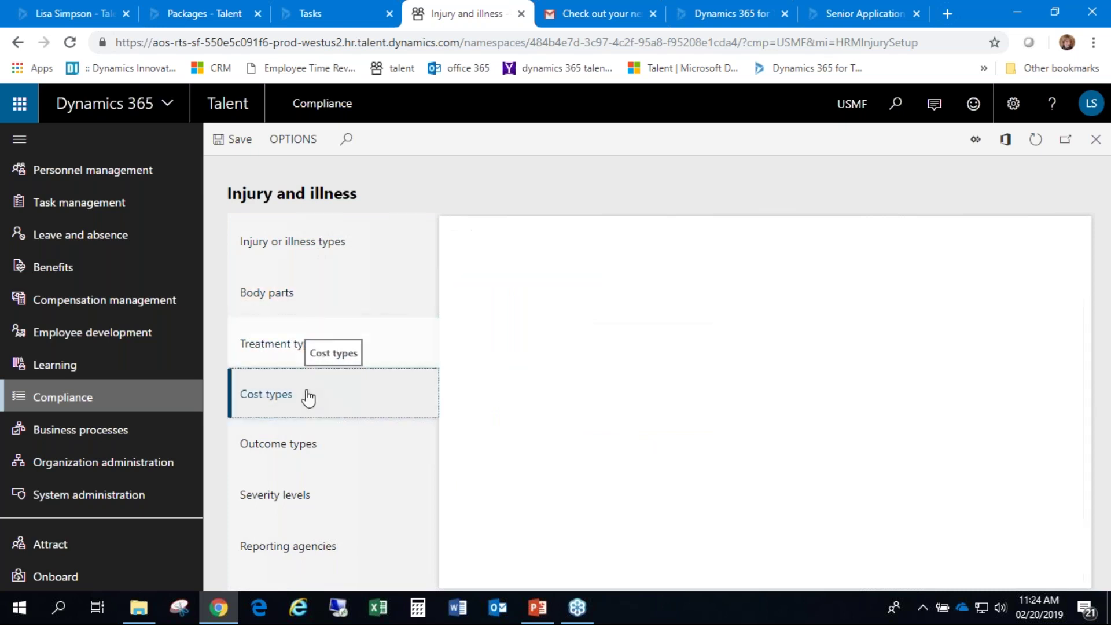
{"action": "left_click", "coordinate": [307, 446]}
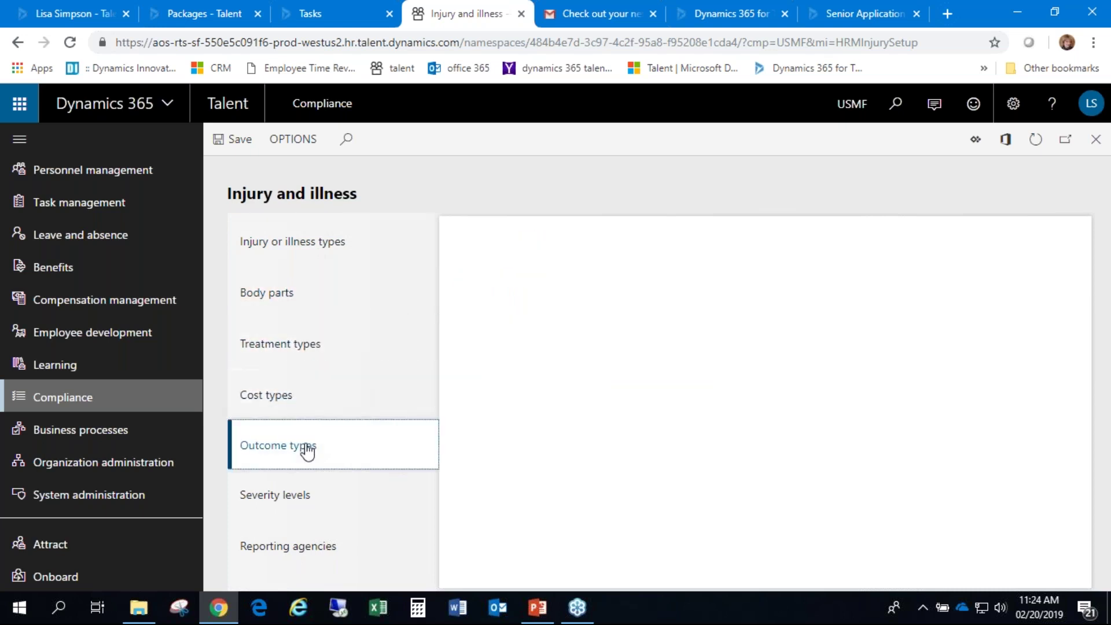
{"action": "left_click", "coordinate": [319, 503]}
{"action": "left_click", "coordinate": [322, 549]}
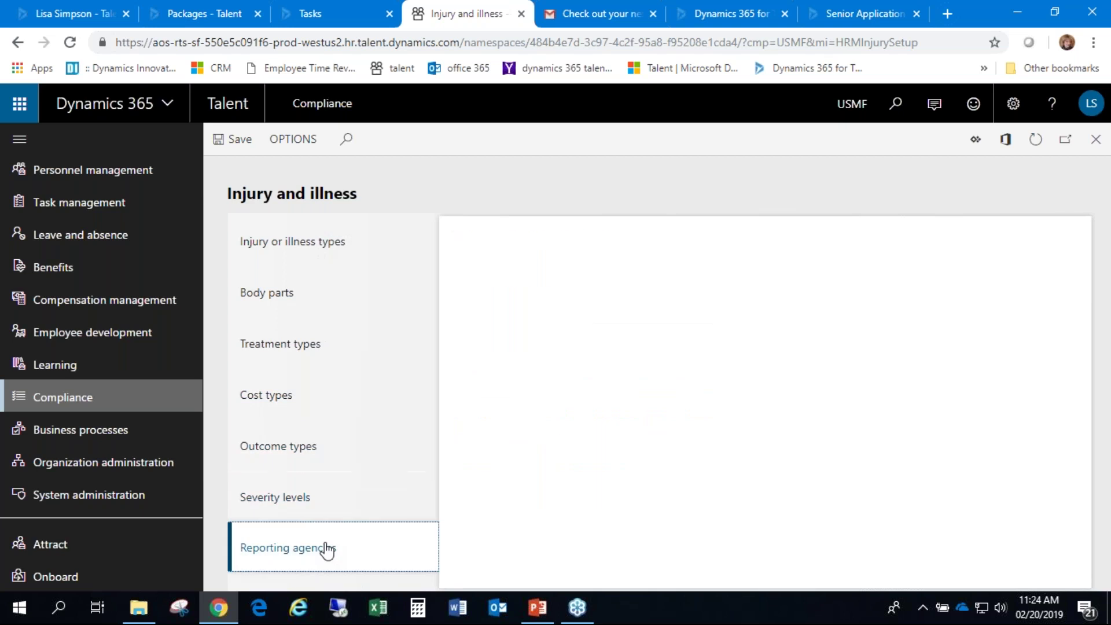
View the Course participants list from the Learning workspace links and close it.
{"action": "left_click", "coordinate": [74, 365]}
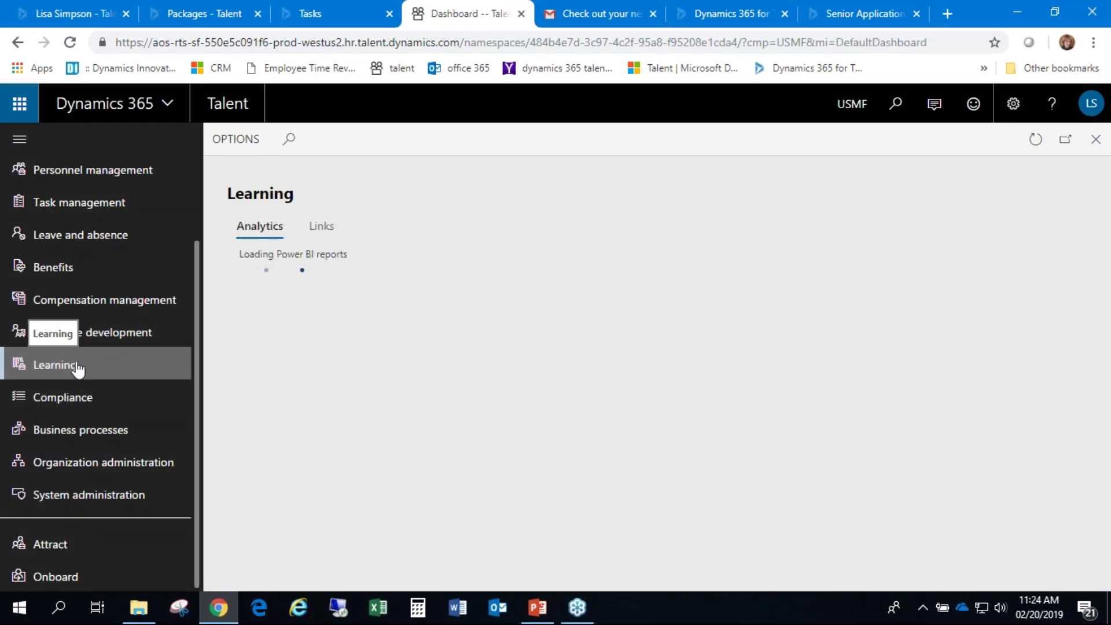
{"action": "left_click", "coordinate": [324, 227]}
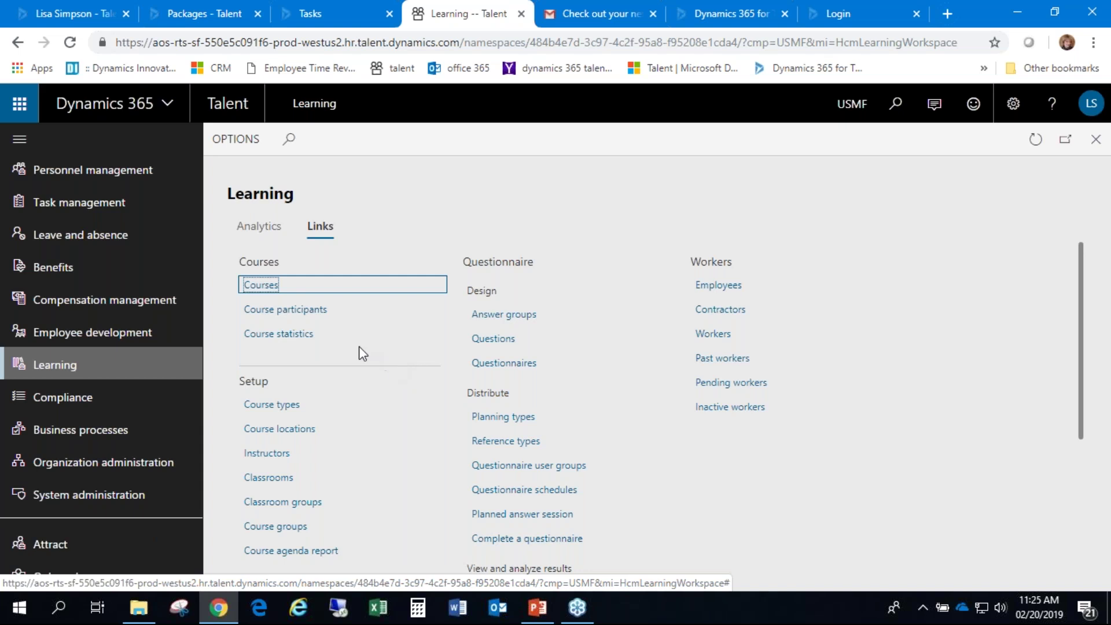
{"action": "left_click", "coordinate": [291, 312]}
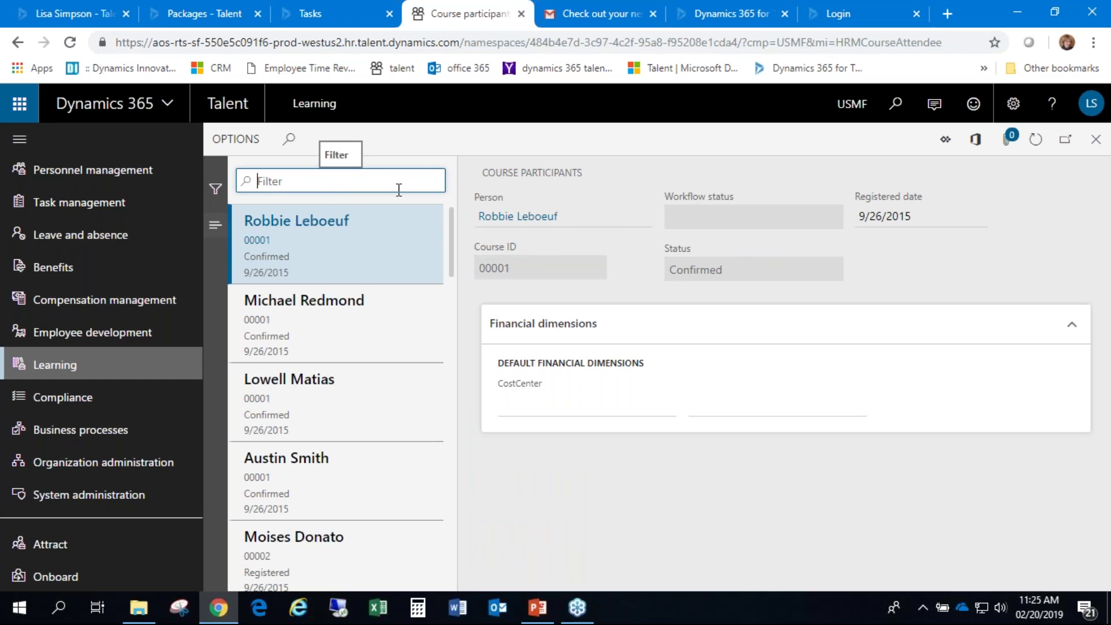
{"action": "left_click", "coordinate": [1096, 139]}
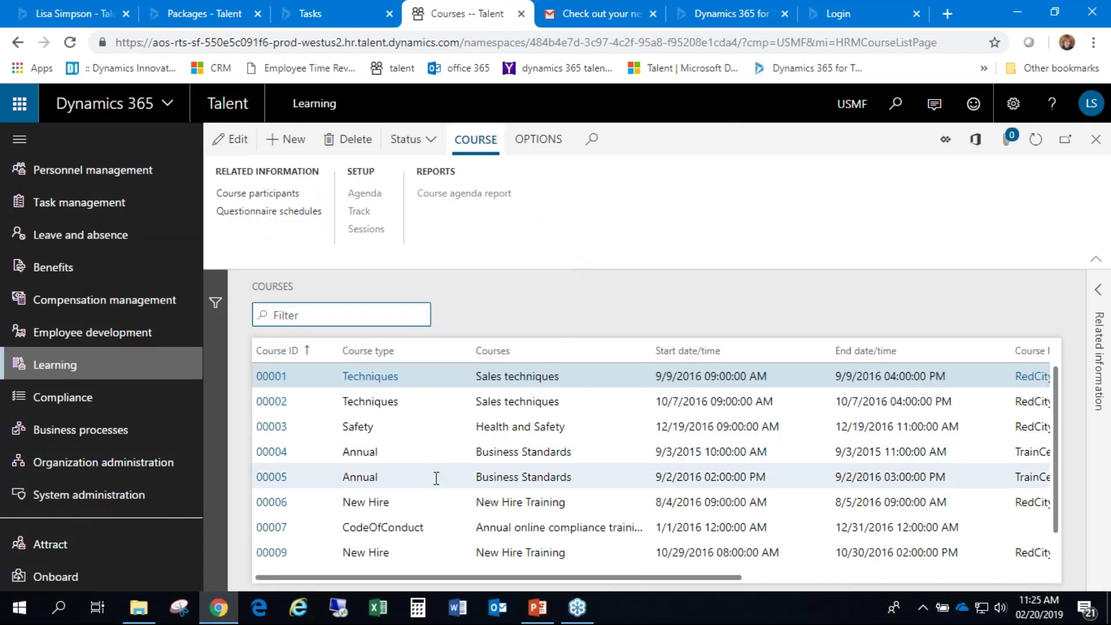
View course 00007, Annual online compliance training, and its participants from the Courses list, and return to the list.
{"action": "left_click", "coordinate": [271, 529]}
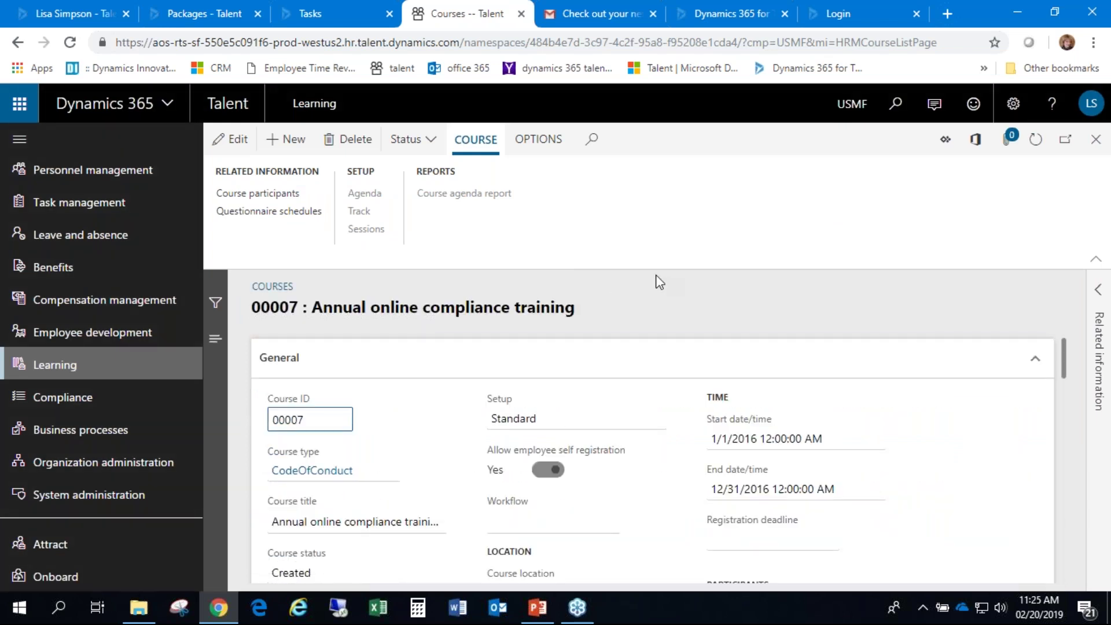
{"action": "left_click", "coordinate": [276, 196]}
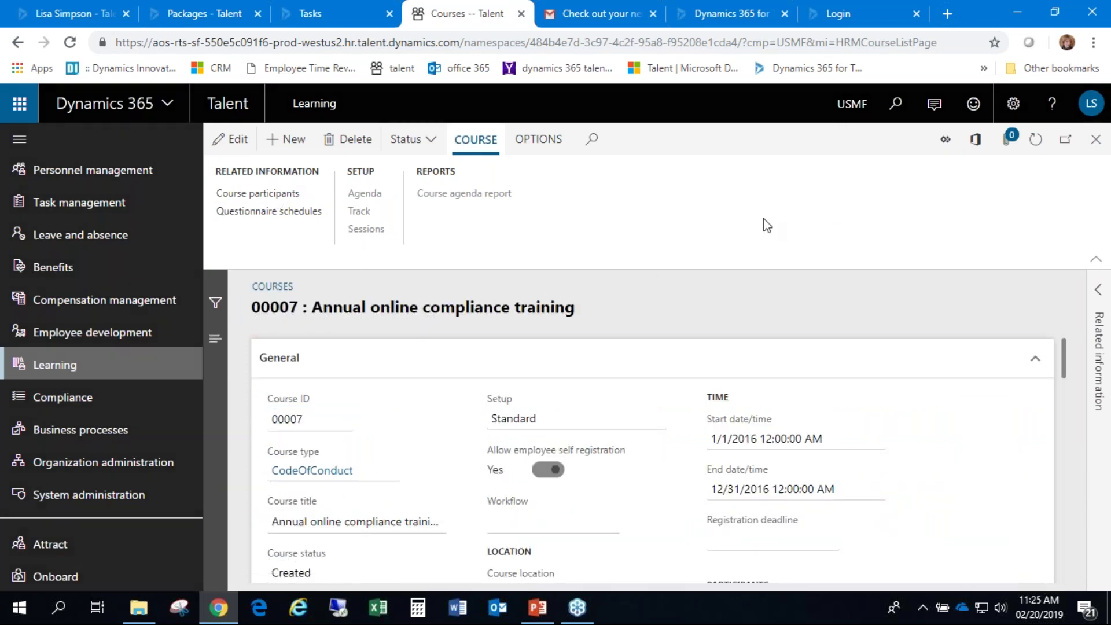
{"action": "left_click", "coordinate": [1096, 139]}
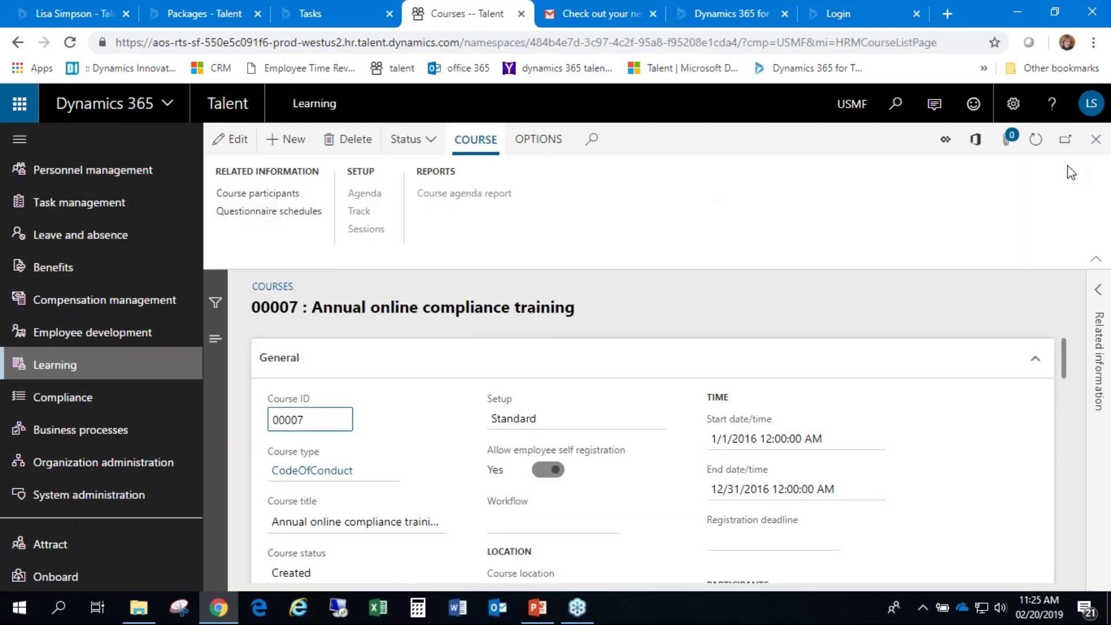
{"action": "left_click", "coordinate": [1096, 139]}
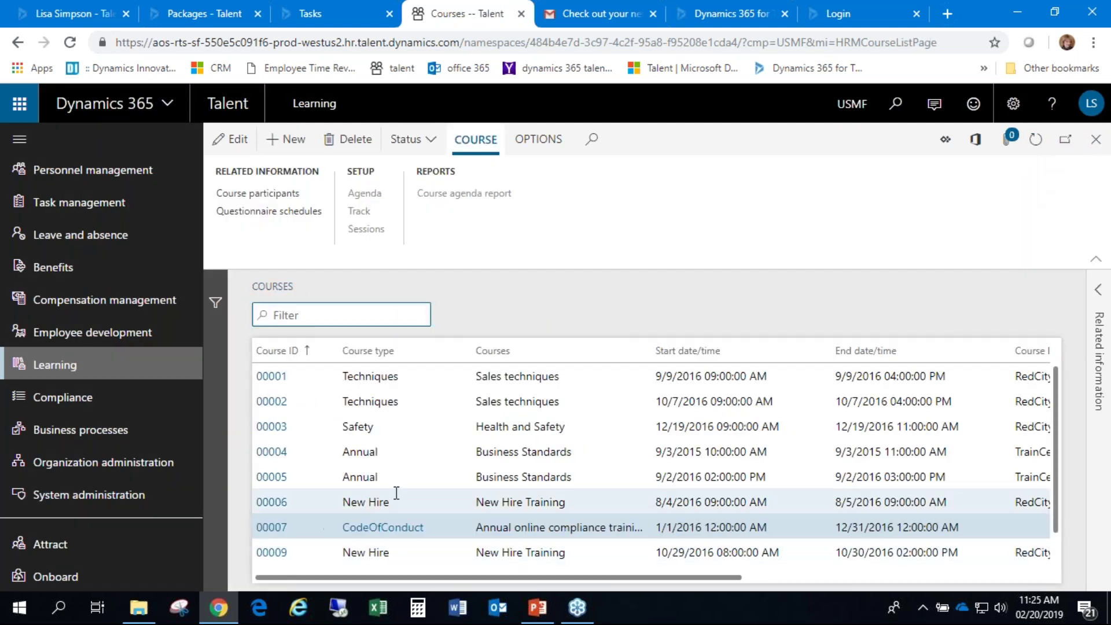
Open the participants of course 00003, Health and Safety, and export them to Excel as a download.
{"action": "left_click", "coordinate": [283, 426]}
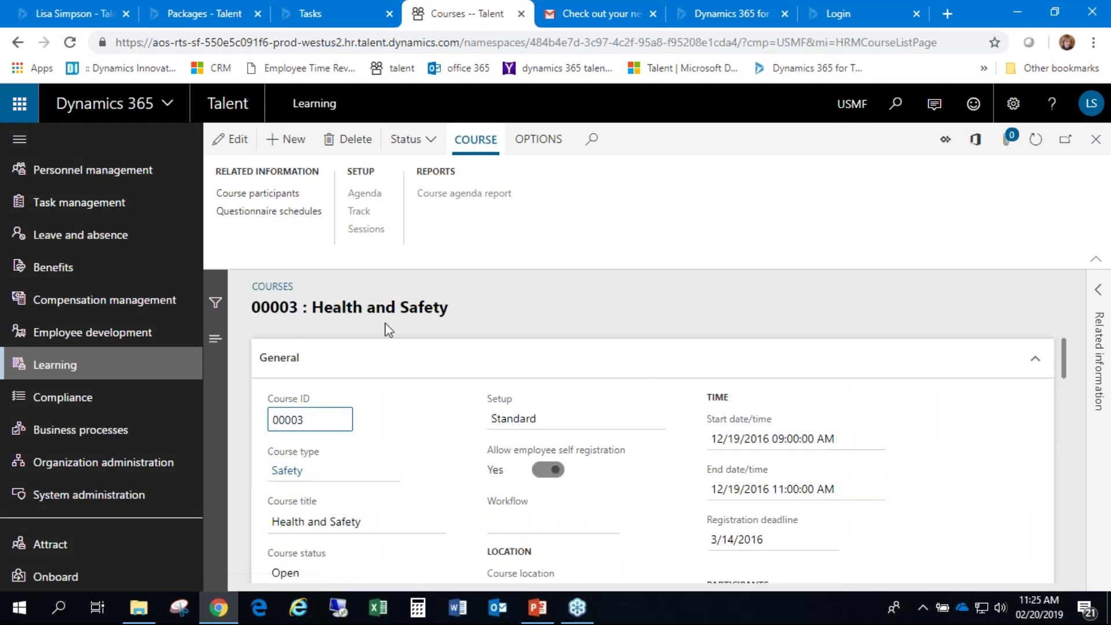
{"action": "left_click", "coordinate": [267, 195]}
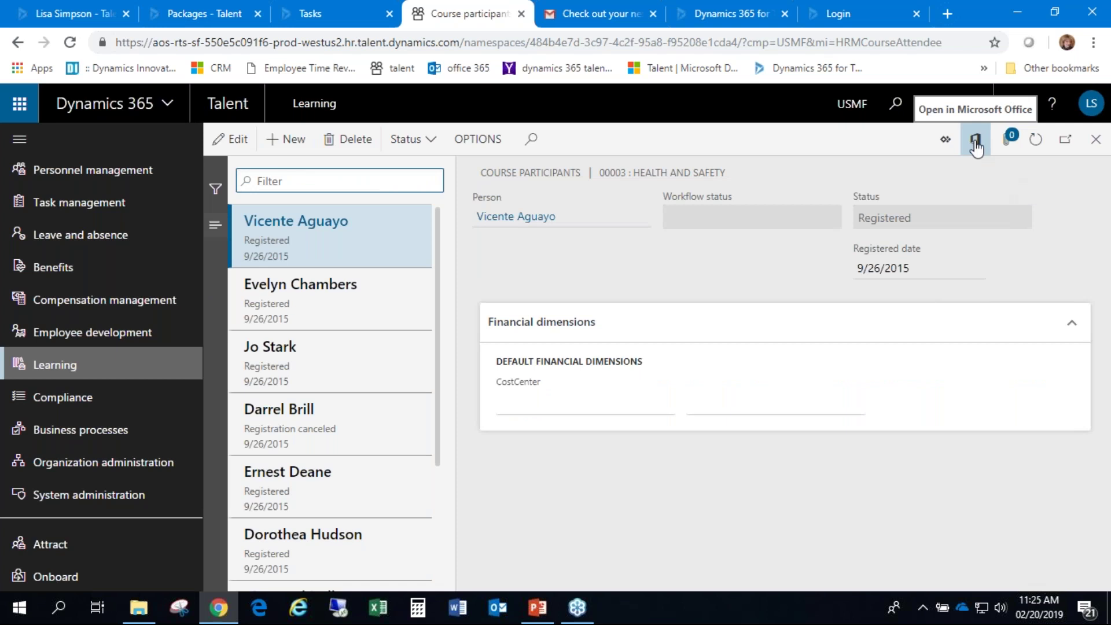
{"action": "left_click", "coordinate": [975, 144]}
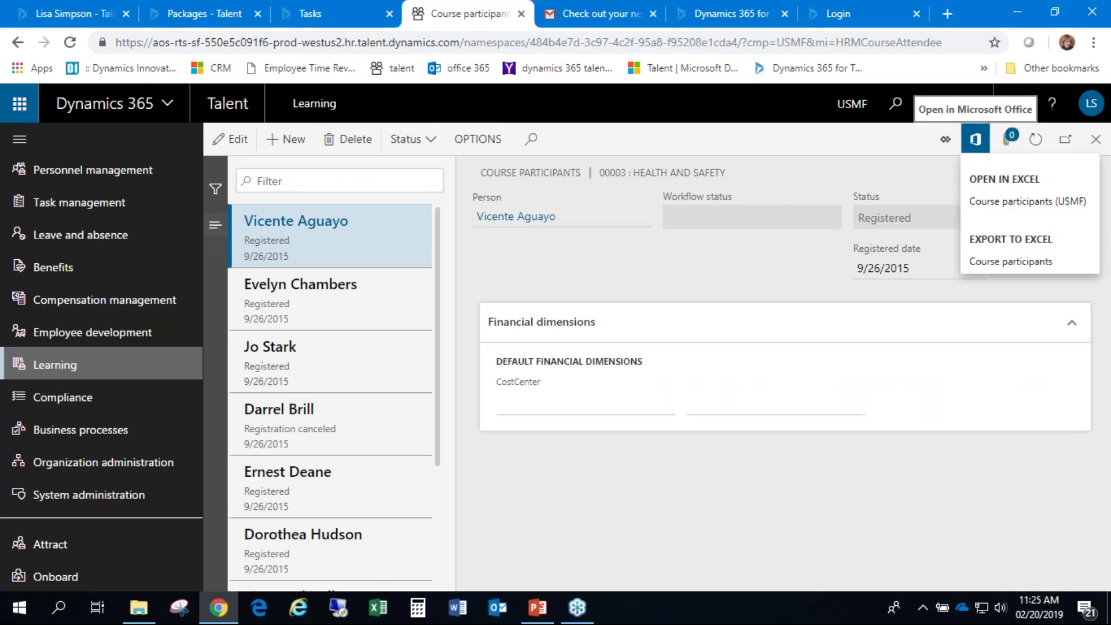
{"action": "left_click", "coordinate": [1008, 264]}
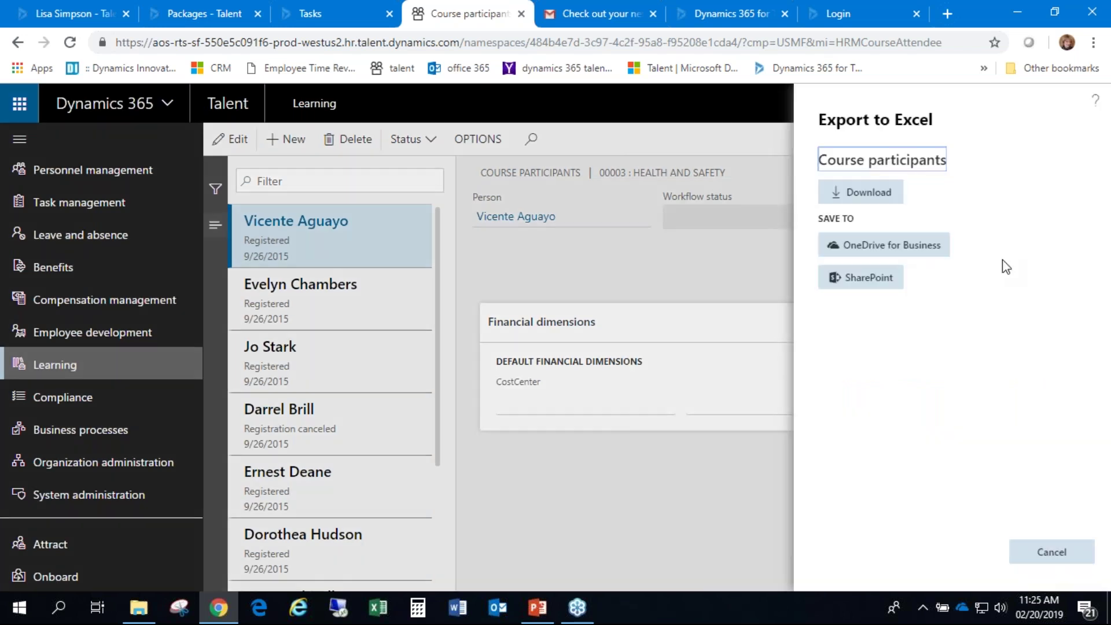
{"action": "left_click", "coordinate": [862, 194]}
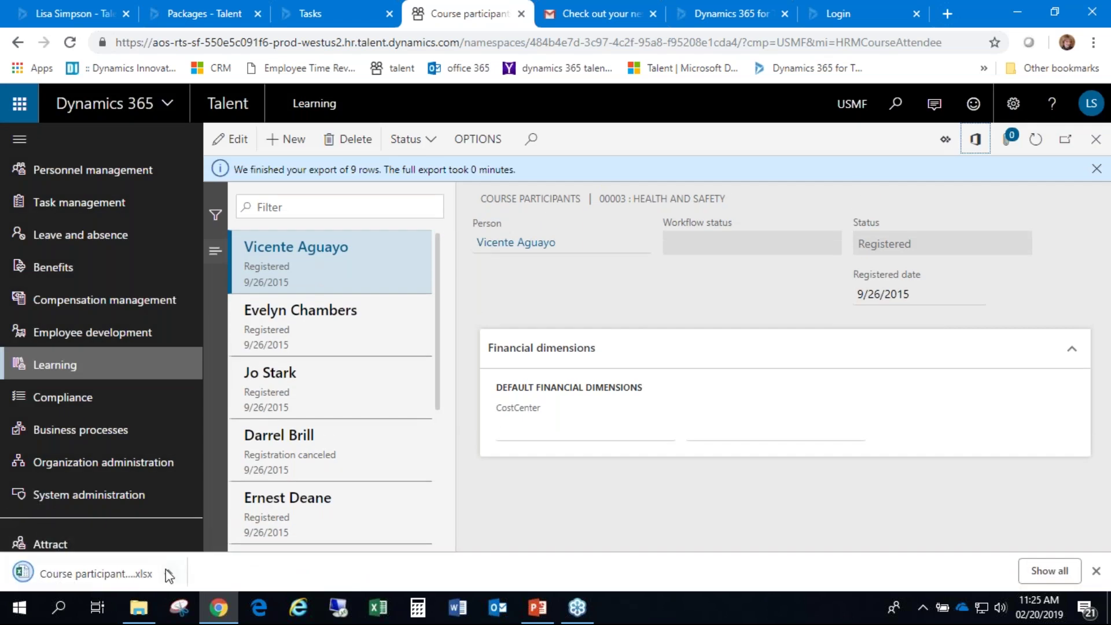
Open the downloaded course participants workbook in Excel, view the exported rows and close the workbook.
{"action": "left_click", "coordinate": [168, 571]}
{"action": "left_click", "coordinate": [192, 474]}
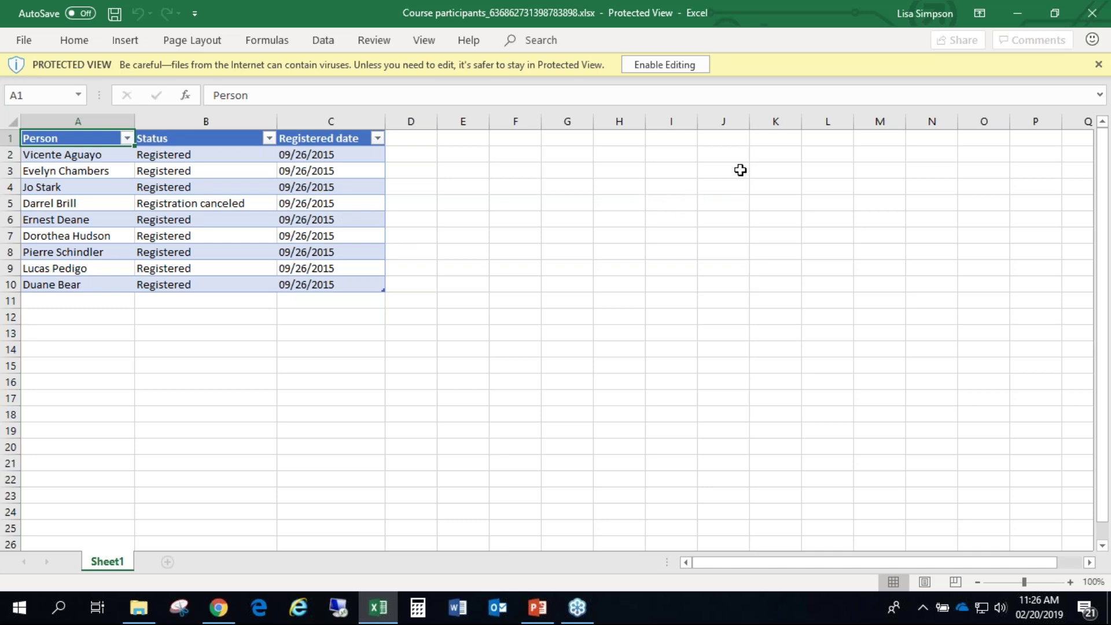
{"action": "left_click", "coordinate": [1089, 14]}
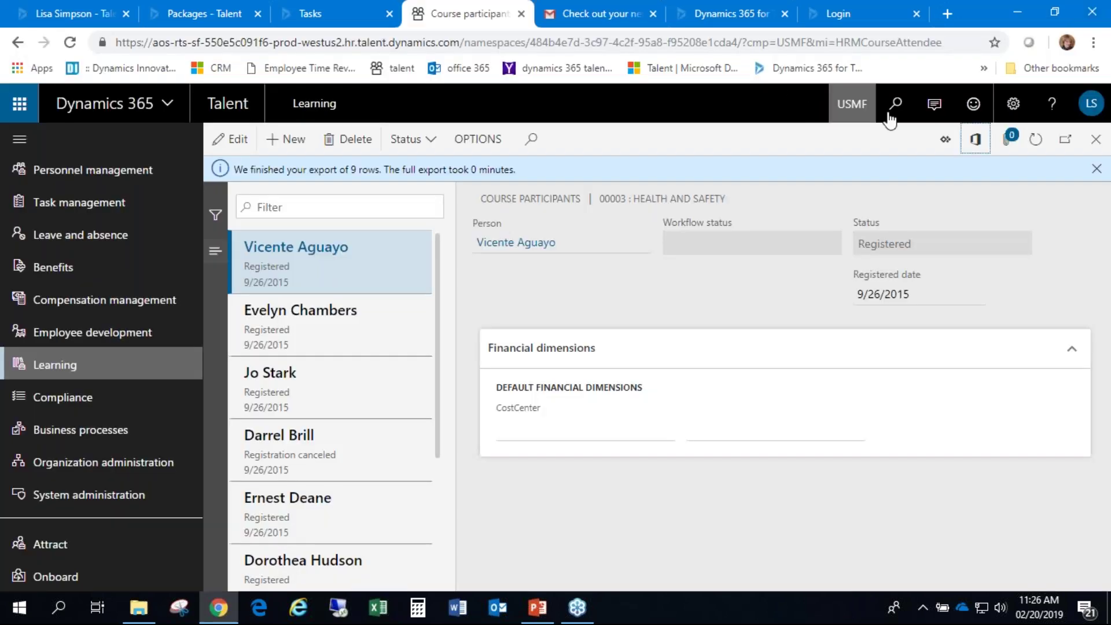
Dismiss the export messages and close the participants and Health and Safety course pages to return to the Courses list.
{"action": "left_click", "coordinate": [1095, 169]}
{"action": "left_click", "coordinate": [1096, 141]}
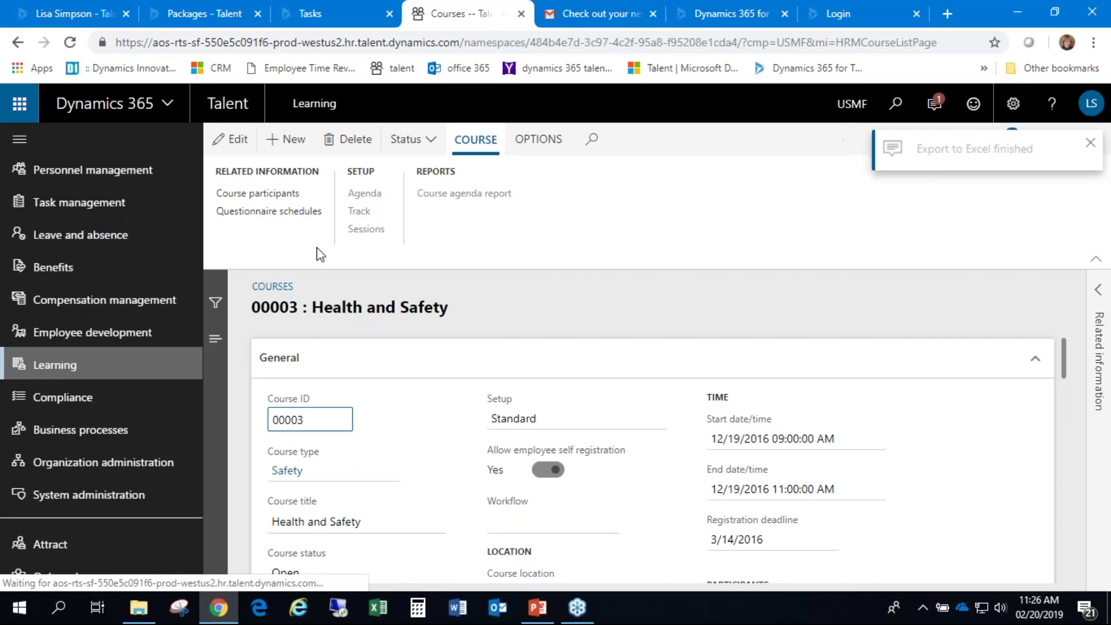
{"action": "left_click", "coordinate": [1090, 144]}
{"action": "left_click", "coordinate": [1100, 143]}
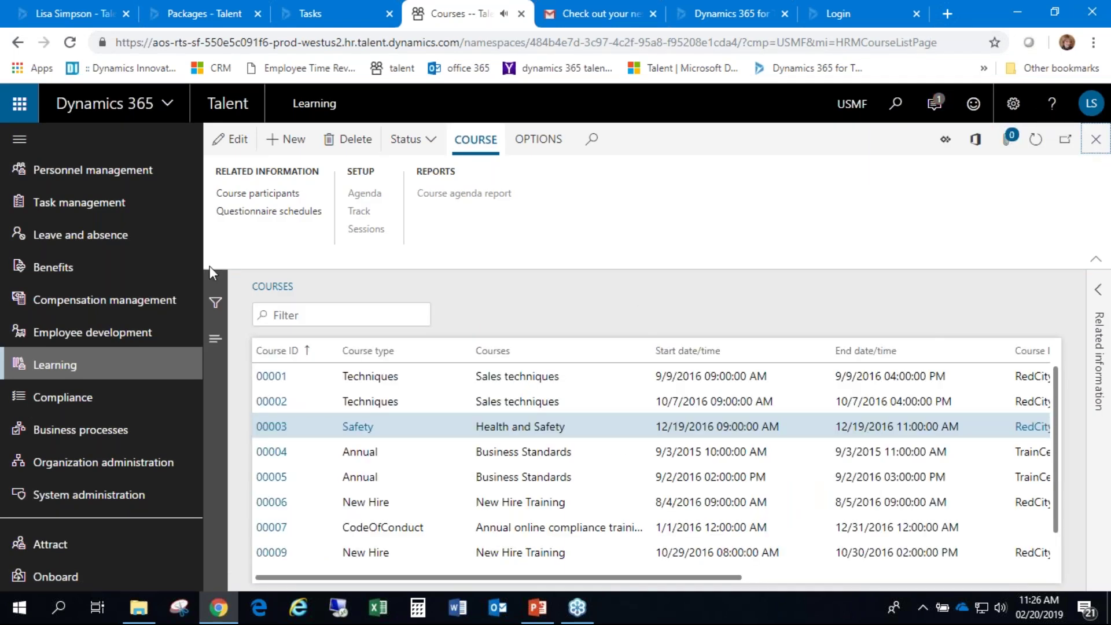
Close the Courses list and review the professional certificates list from the Employee development workspace's links.
{"action": "left_click", "coordinate": [1097, 140]}
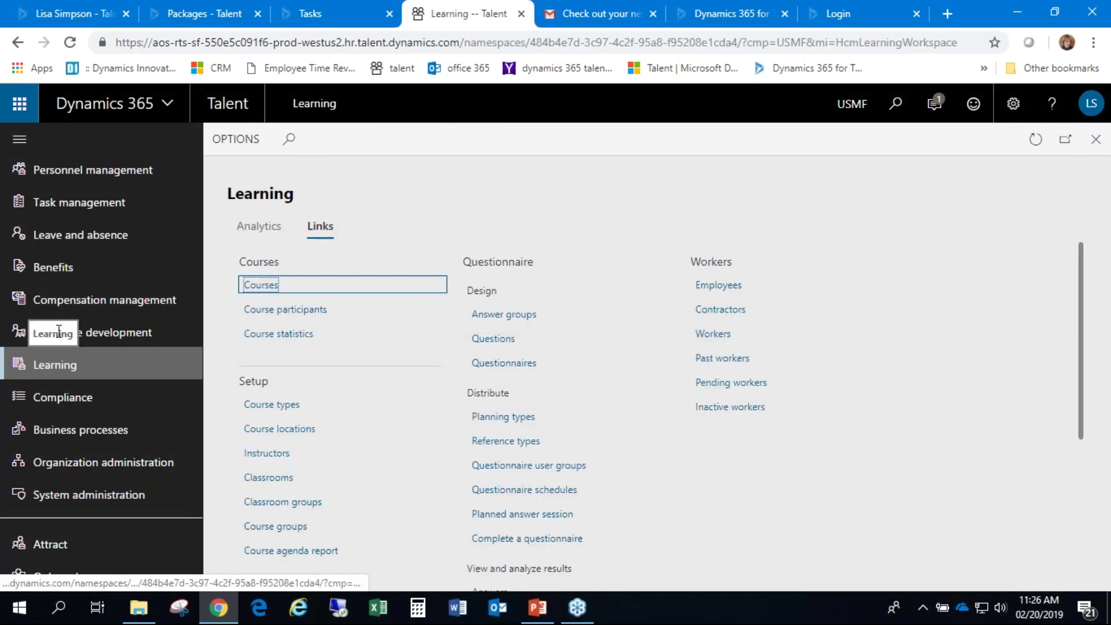
{"action": "left_click", "coordinate": [154, 333]}
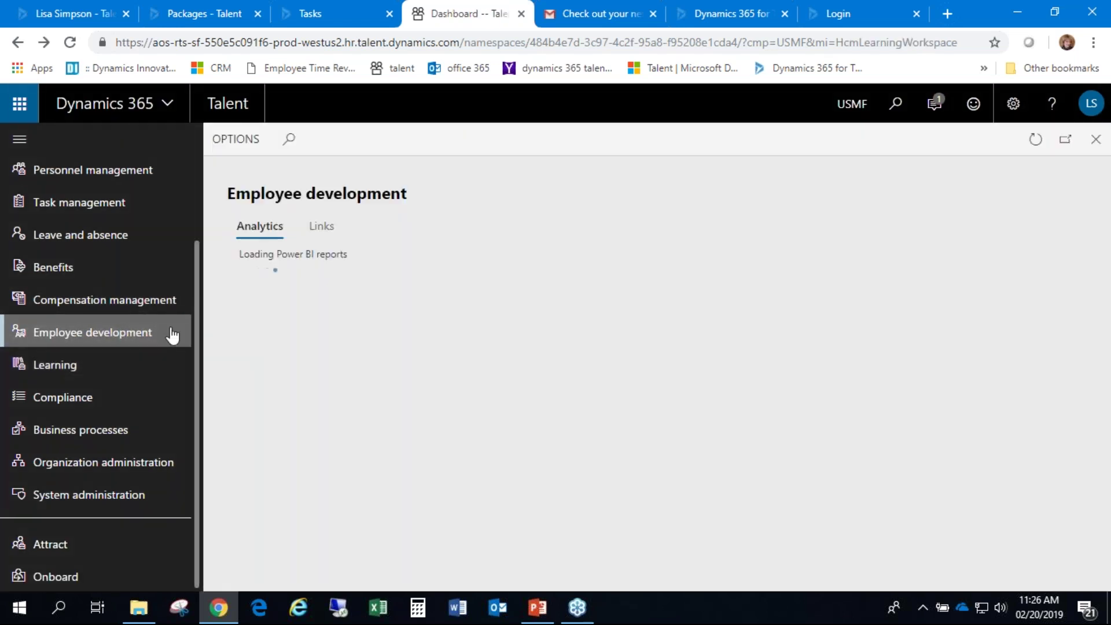
{"action": "left_click", "coordinate": [322, 227]}
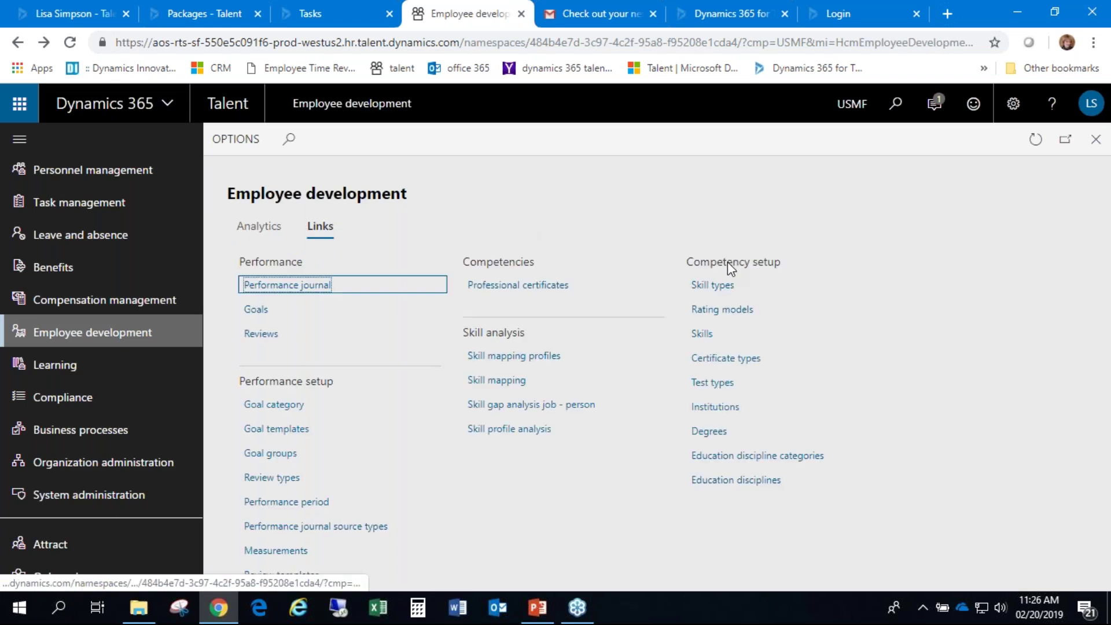
{"action": "left_click", "coordinate": [533, 287]}
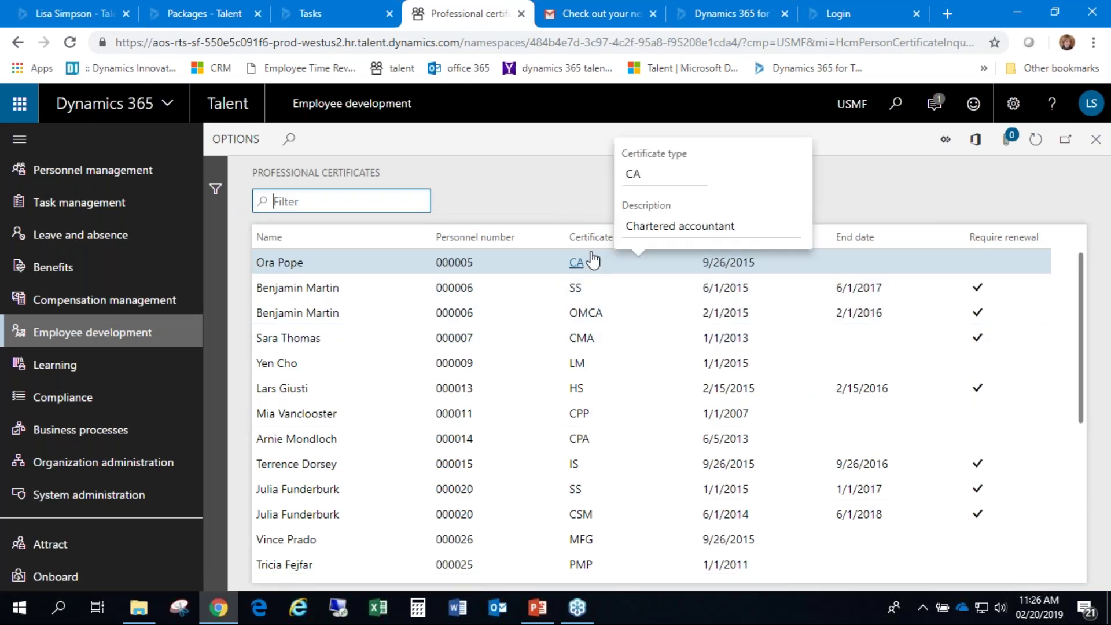
{"action": "scroll", "coordinate": [587, 528], "scroll_direction": "down", "scroll_amount": 8}
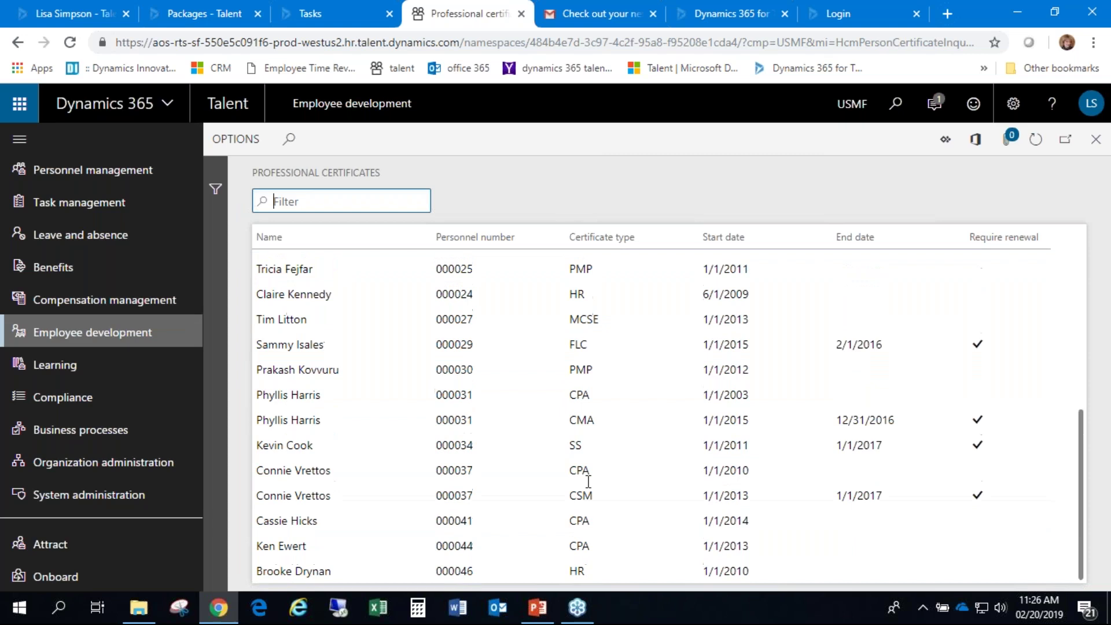
{"action": "scroll", "coordinate": [611, 443], "scroll_direction": "up", "scroll_amount": 3}
{"action": "scroll", "coordinate": [611, 443], "scroll_direction": "up", "scroll_amount": 5}
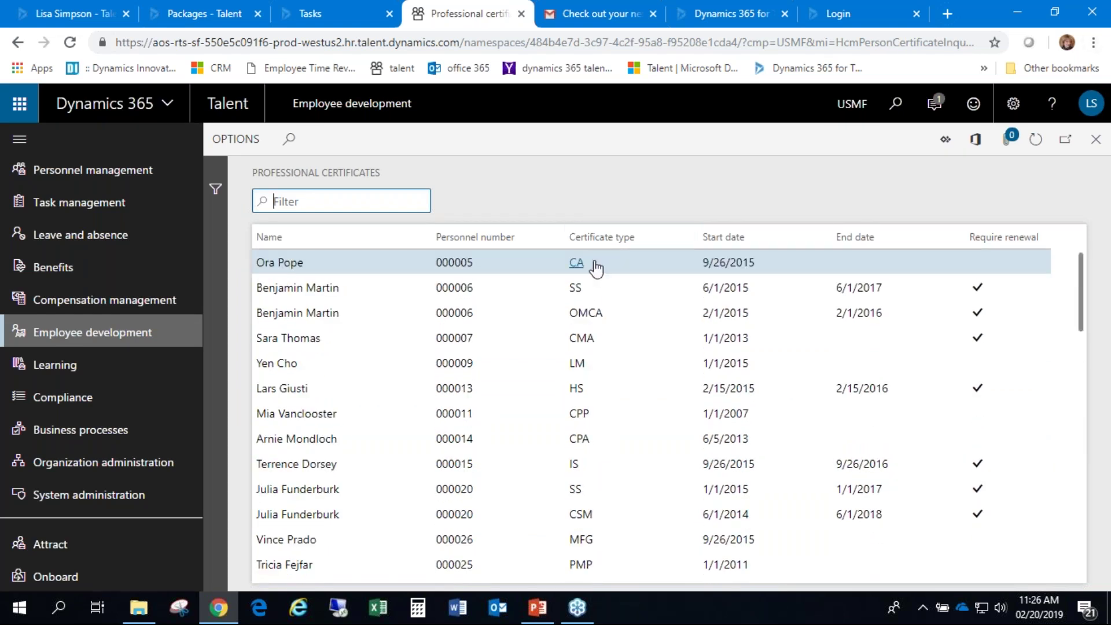
View the CA certificate type from the first professional certificate record and return to the Employee development links.
{"action": "left_click", "coordinate": [578, 265]}
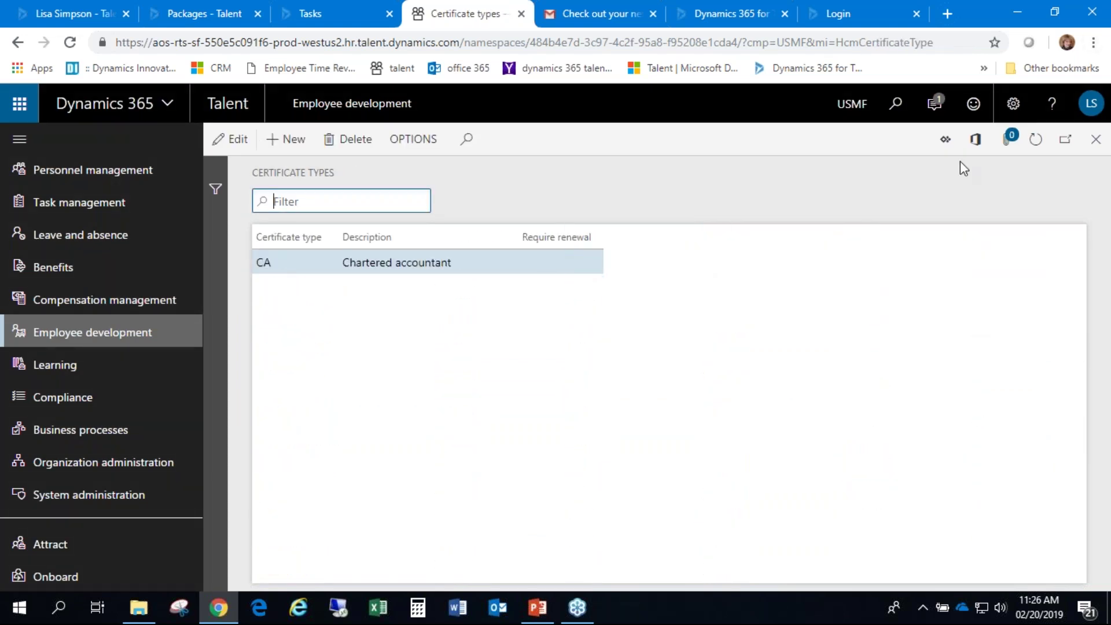
{"action": "left_click", "coordinate": [1096, 140]}
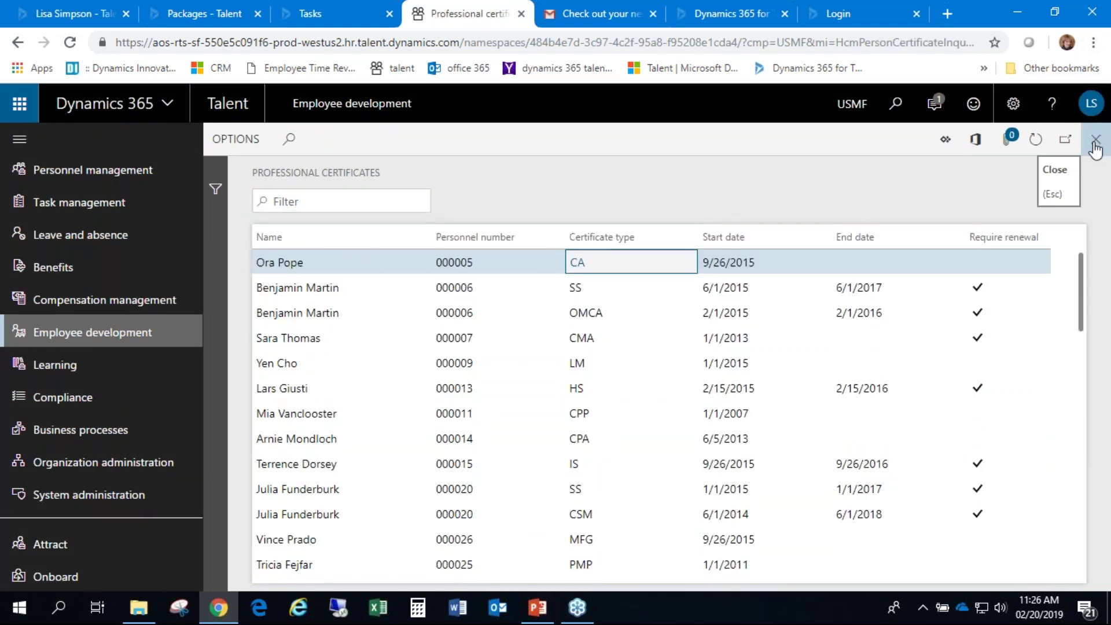
{"action": "left_click", "coordinate": [1095, 144]}
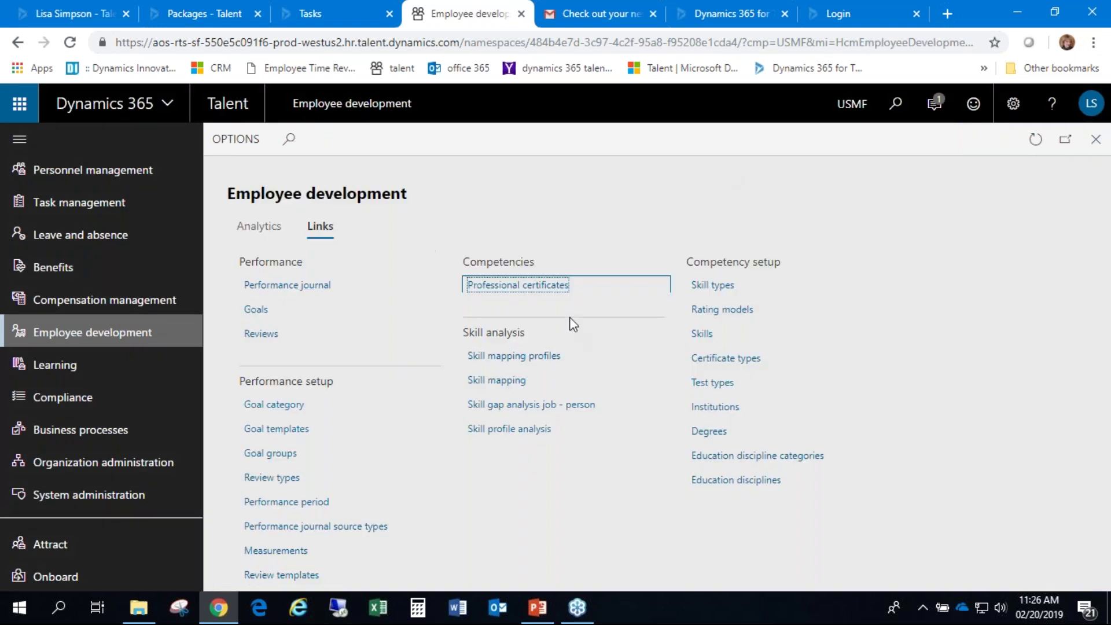
View the certificate types under competency setup, open the CMA row for editing and close the list.
{"action": "left_click", "coordinate": [718, 362]}
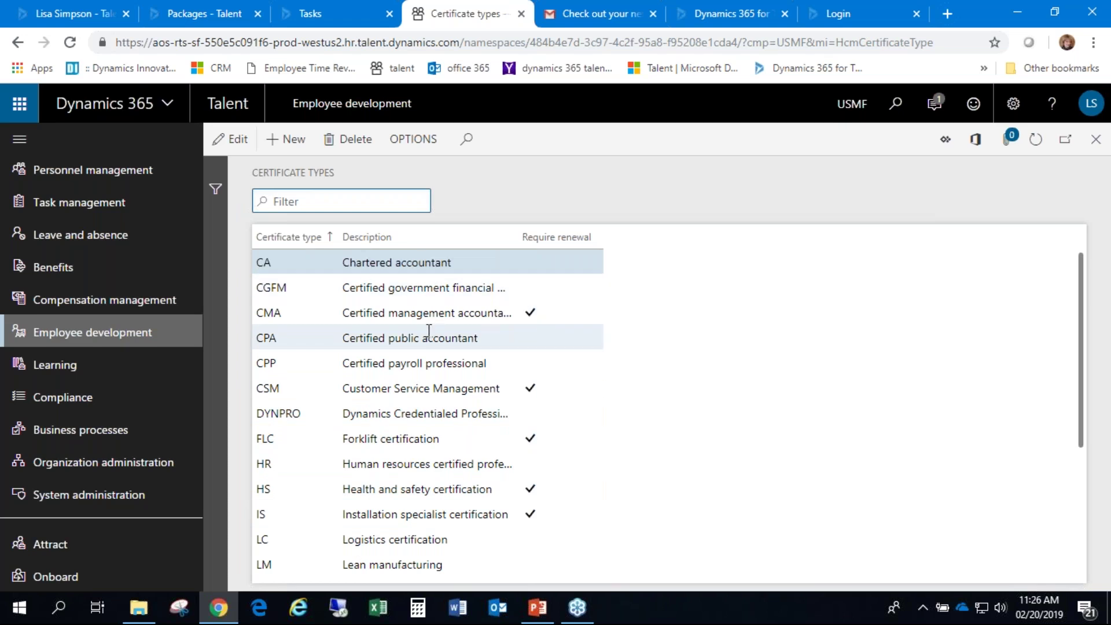
{"action": "left_click", "coordinate": [263, 313]}
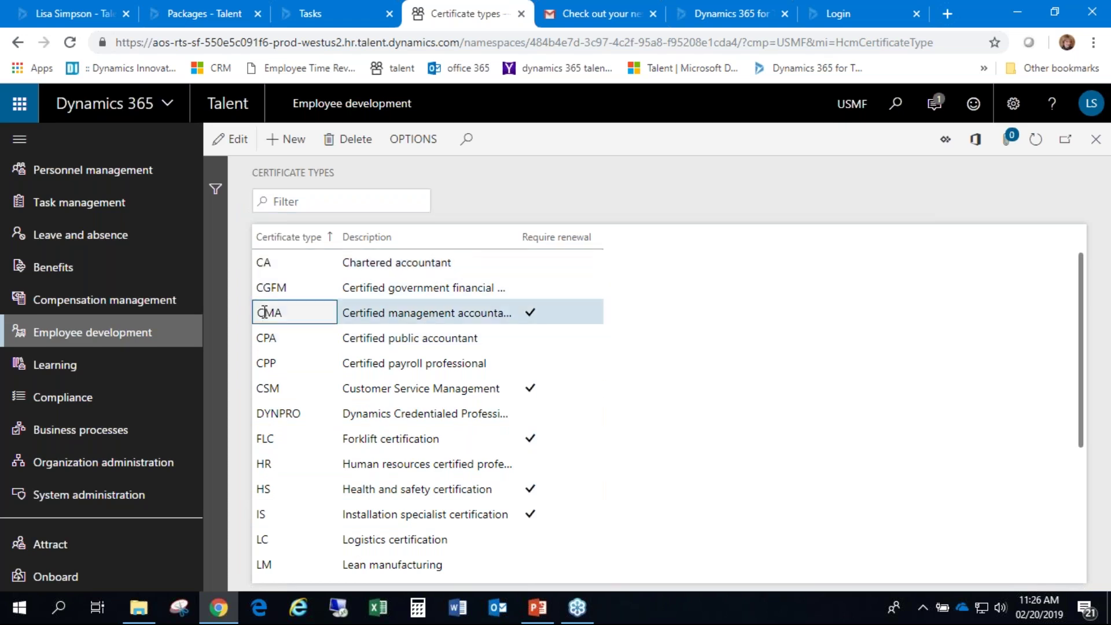
{"action": "left_click", "coordinate": [327, 314]}
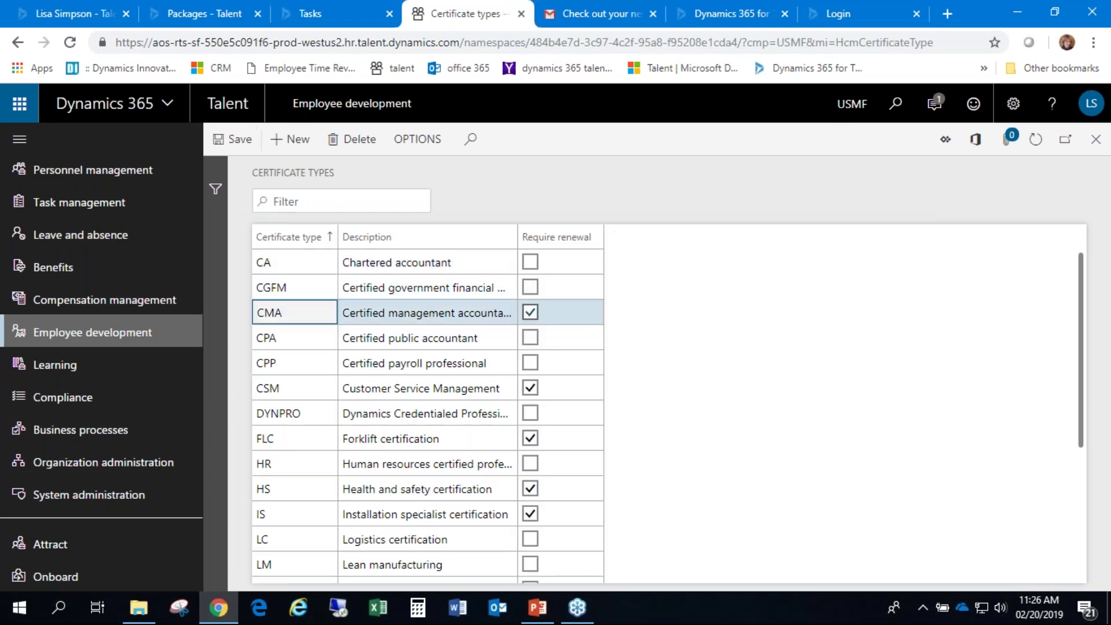
{"action": "left_click", "coordinate": [1096, 138]}
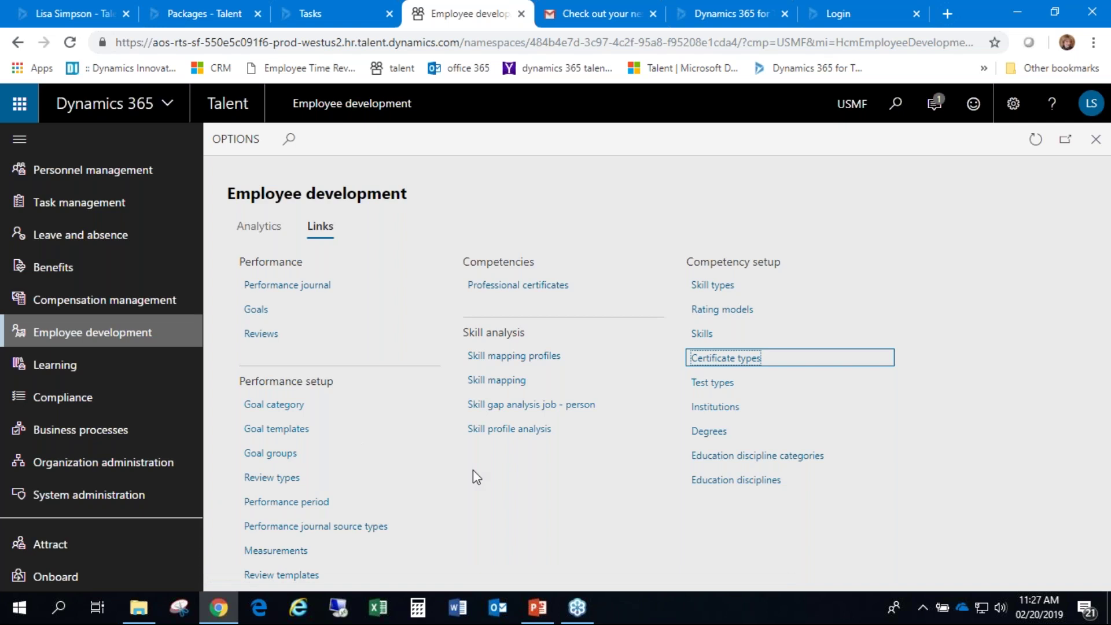
Examine the Annual review template's goals and measurements and the Development plan template, and close the review templates.
{"action": "left_click", "coordinate": [323, 537]}
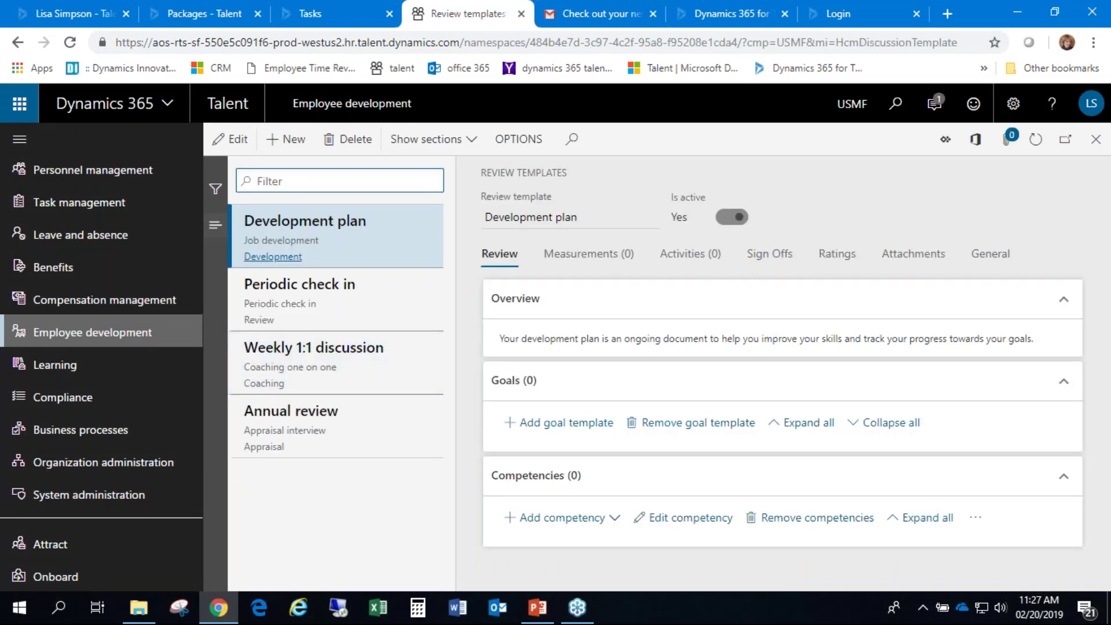
{"action": "left_click", "coordinate": [313, 415]}
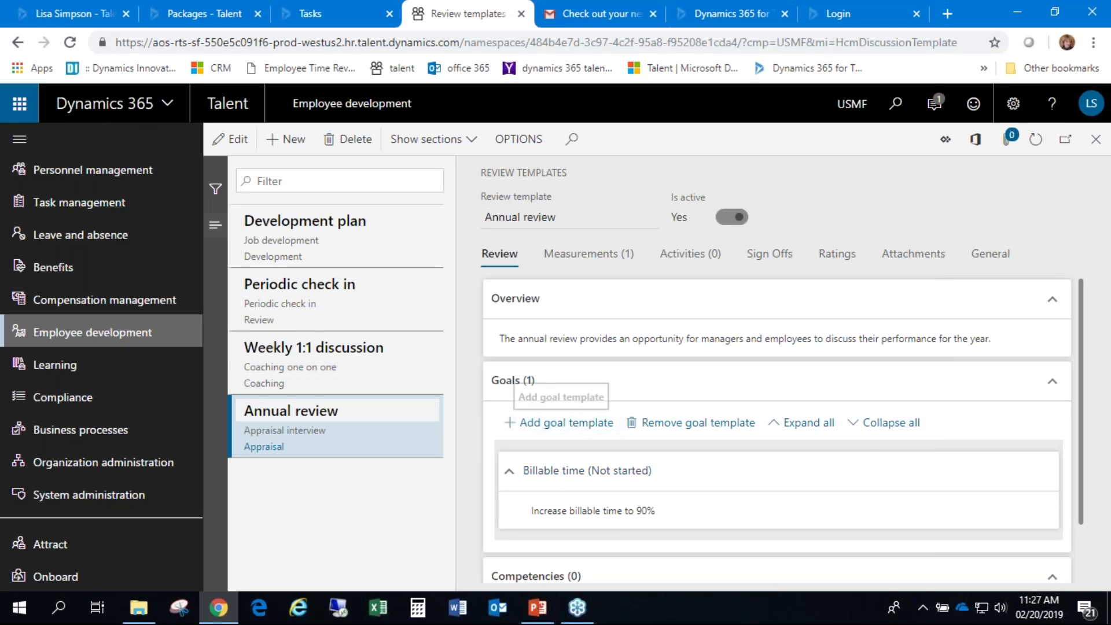
{"action": "scroll", "coordinate": [749, 461], "scroll_direction": "down", "scroll_amount": 1}
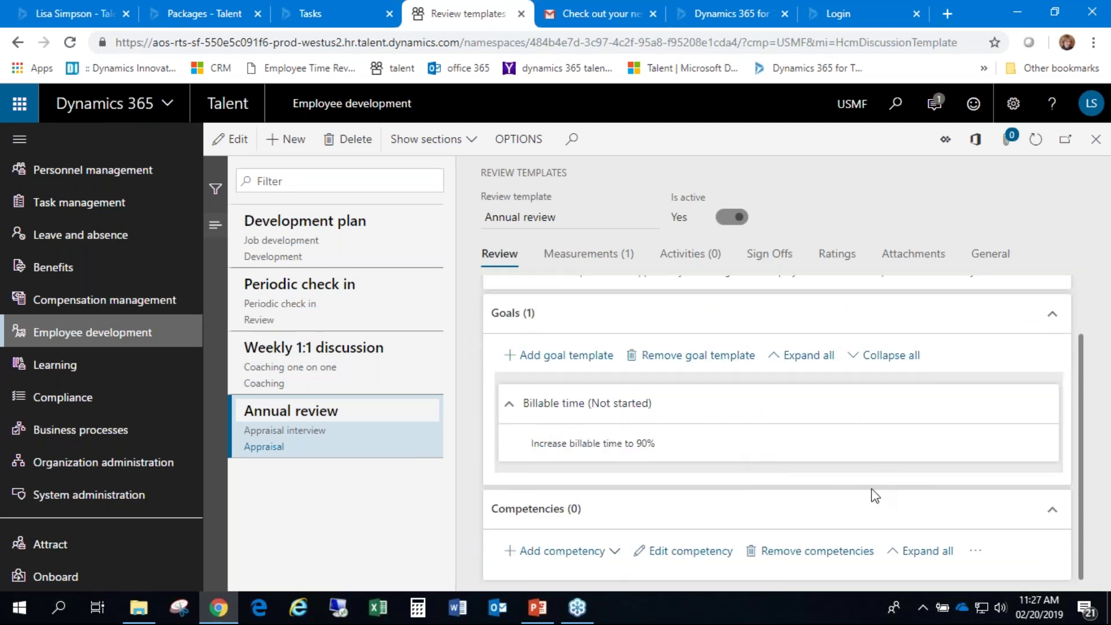
{"action": "left_click", "coordinate": [594, 261]}
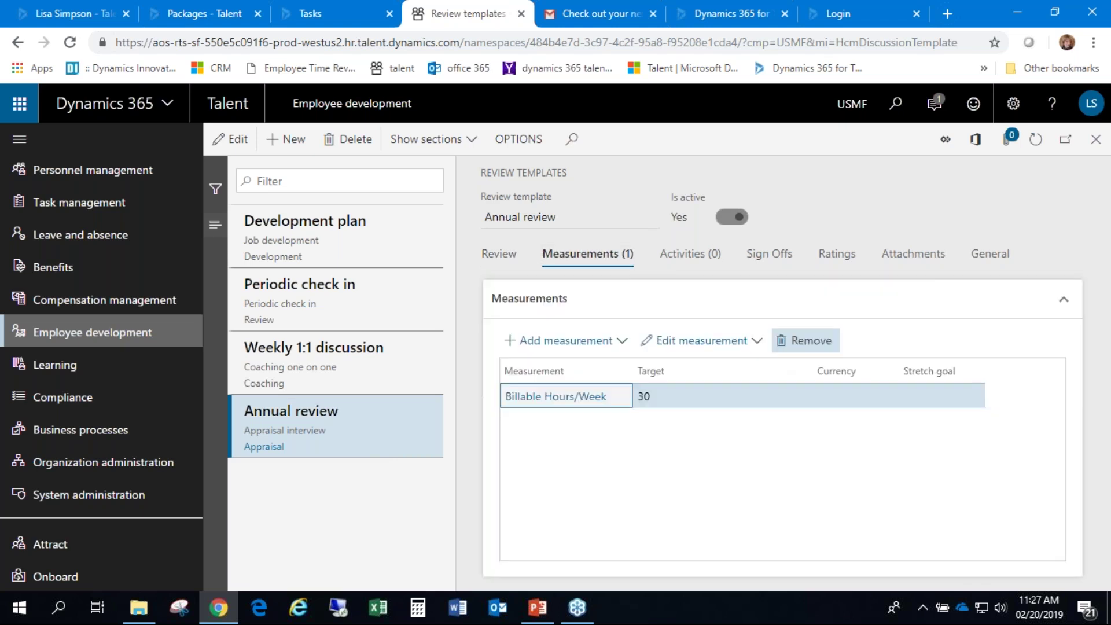
{"action": "left_click", "coordinate": [500, 260]}
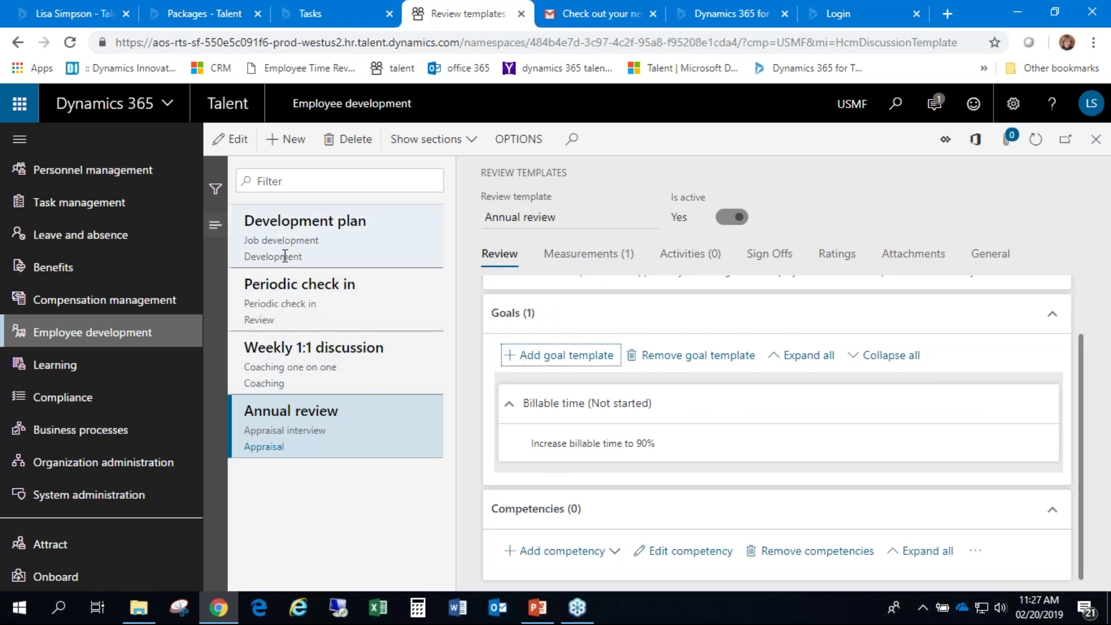
{"action": "left_click", "coordinate": [322, 223]}
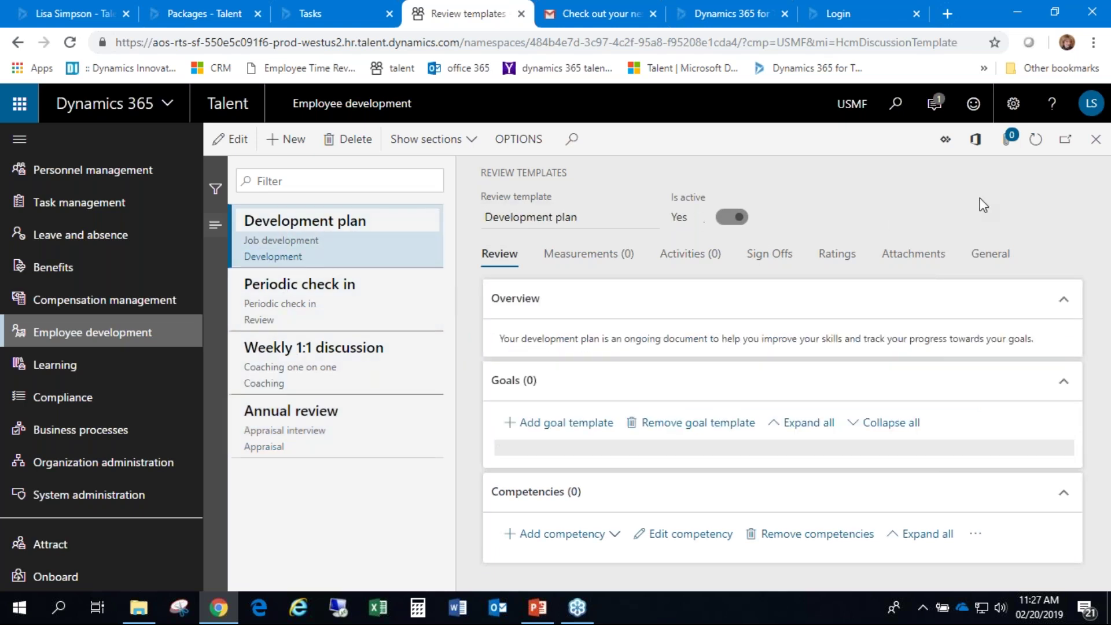
{"action": "left_click", "coordinate": [1095, 139]}
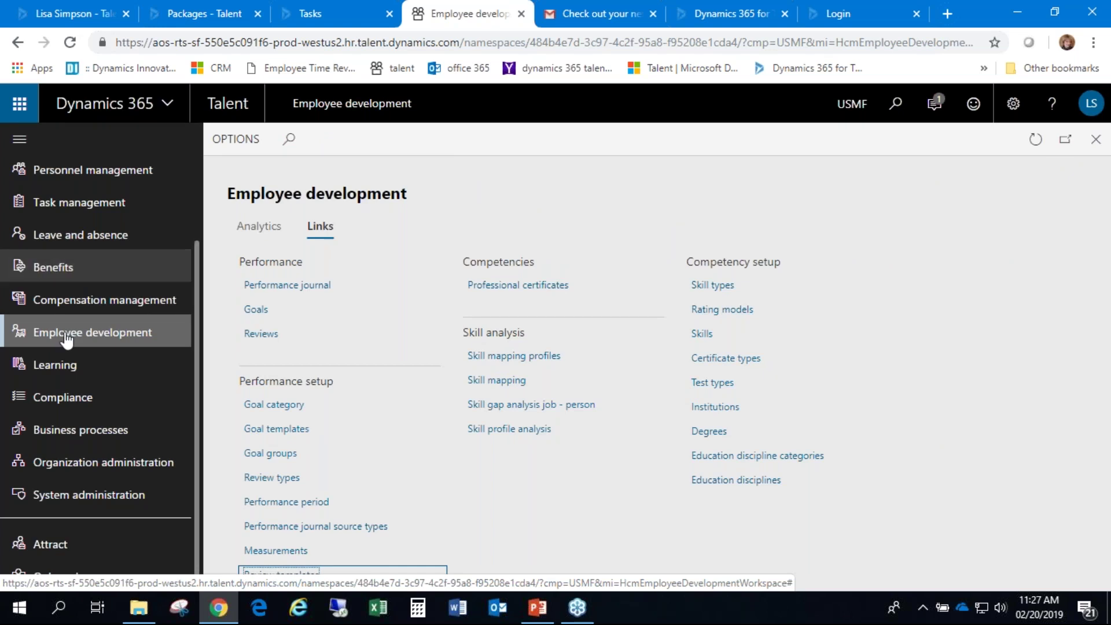
Open the fixed compensation plans from the Compensation management workspace and examine the BandC plan.
{"action": "left_click", "coordinate": [67, 299]}
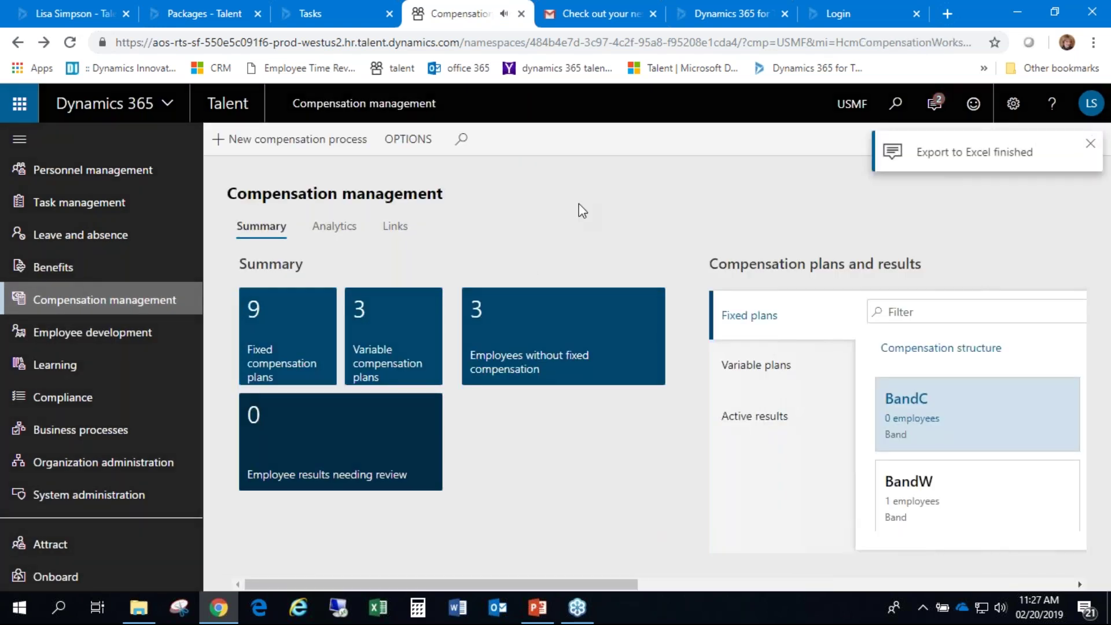
{"action": "key", "text": "Return"}
{"action": "left_click", "coordinate": [321, 233]}
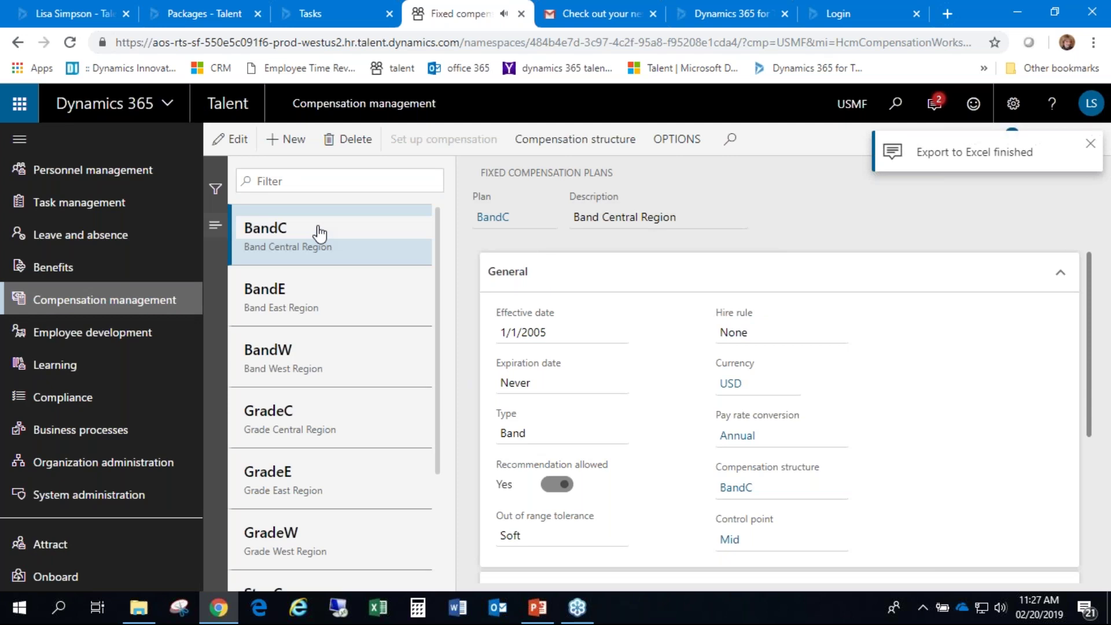
{"action": "scroll", "coordinate": [791, 363], "scroll_direction": "down", "scroll_amount": 5}
{"action": "scroll", "coordinate": [793, 363], "scroll_direction": "up", "scroll_amount": 5}
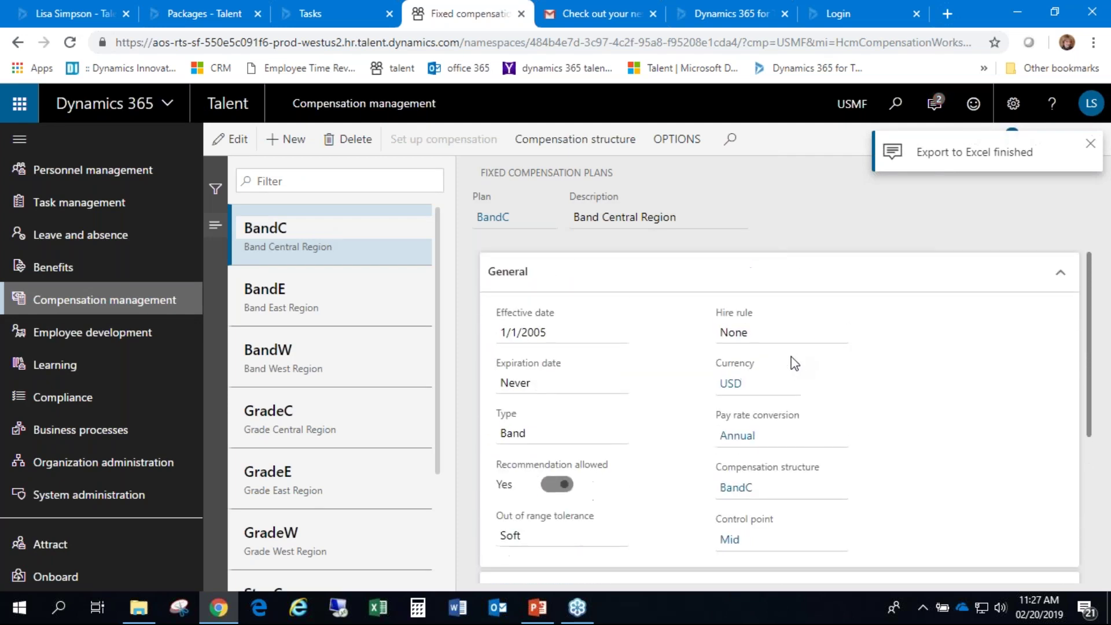
View the BandC plan's compensation structure and return to the Compensation management workspace.
{"action": "left_click", "coordinate": [731, 489]}
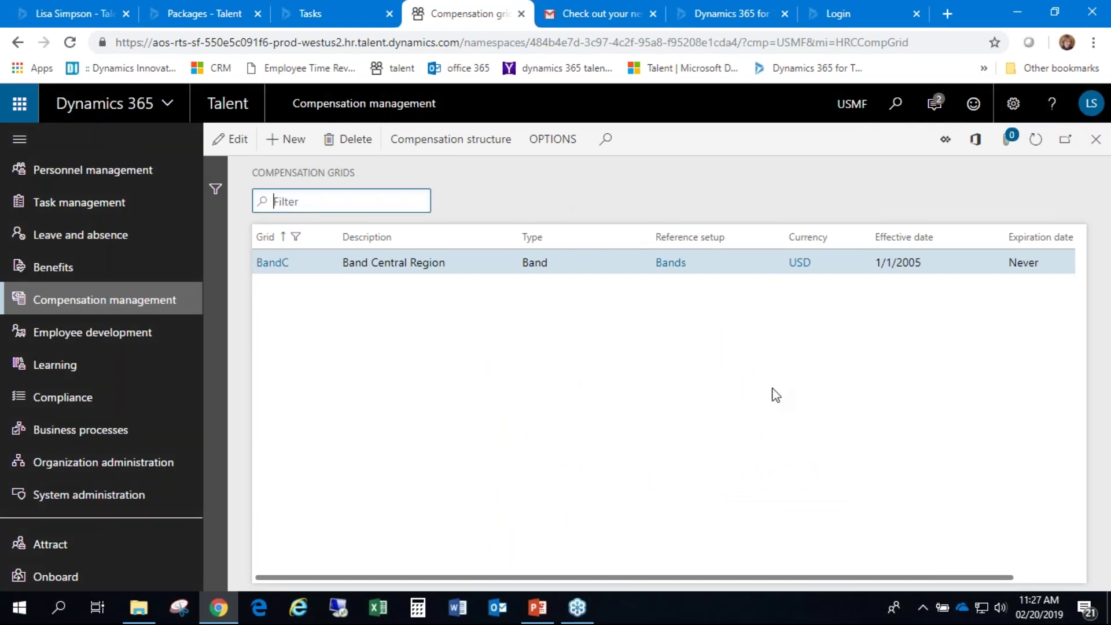
{"action": "left_click", "coordinate": [1101, 144]}
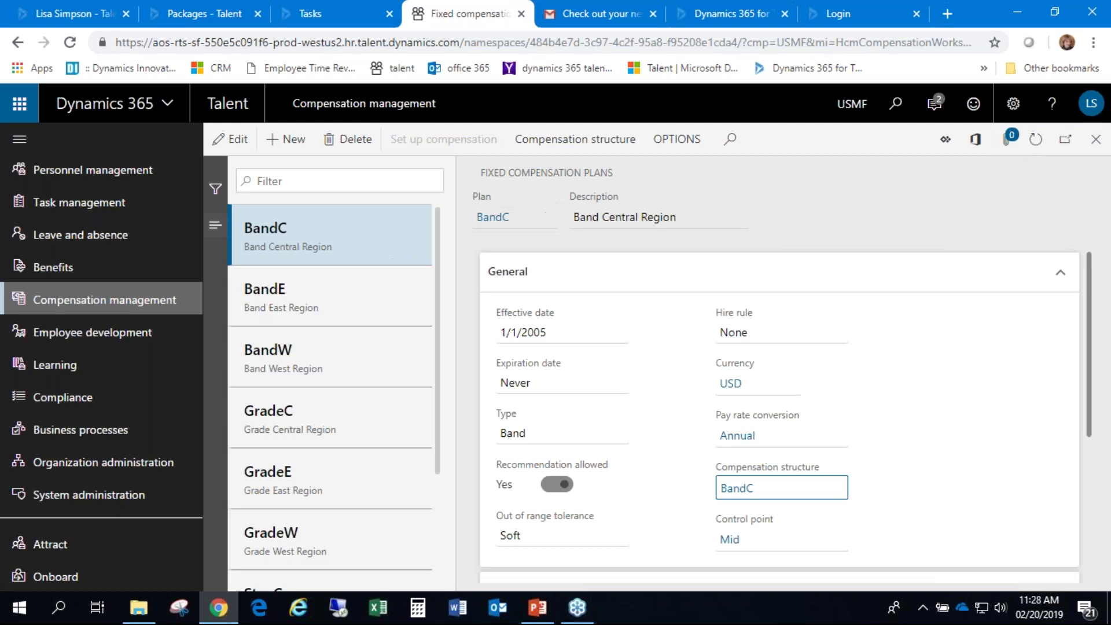
{"action": "left_click", "coordinate": [1098, 149]}
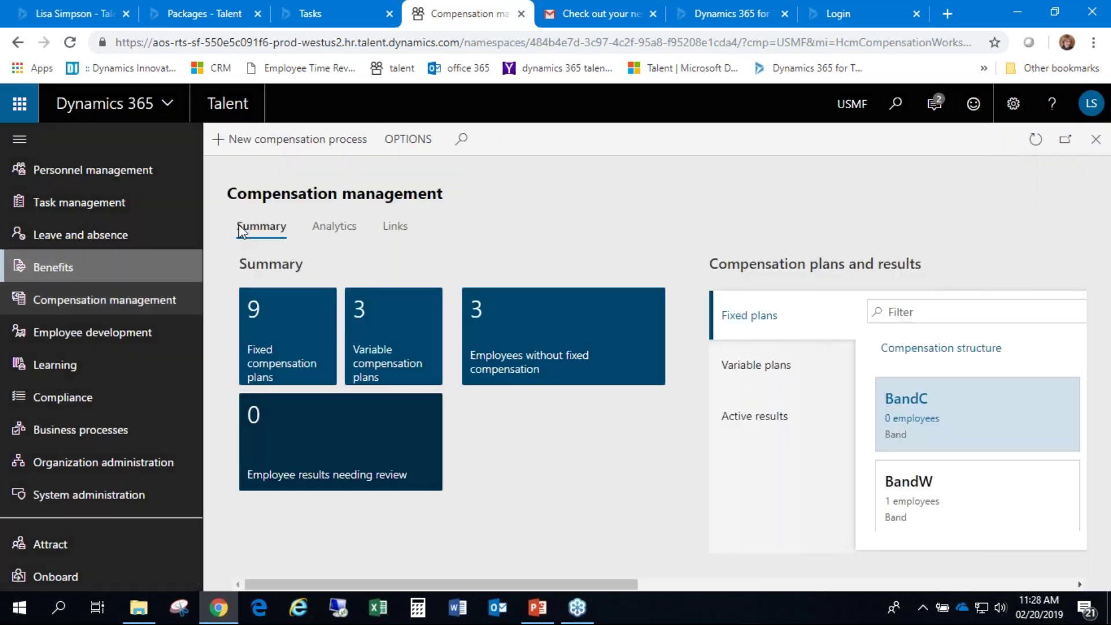
Open the Benefits workspace and look through the benefit plans and their enrolled workers.
{"action": "left_click", "coordinate": [52, 267]}
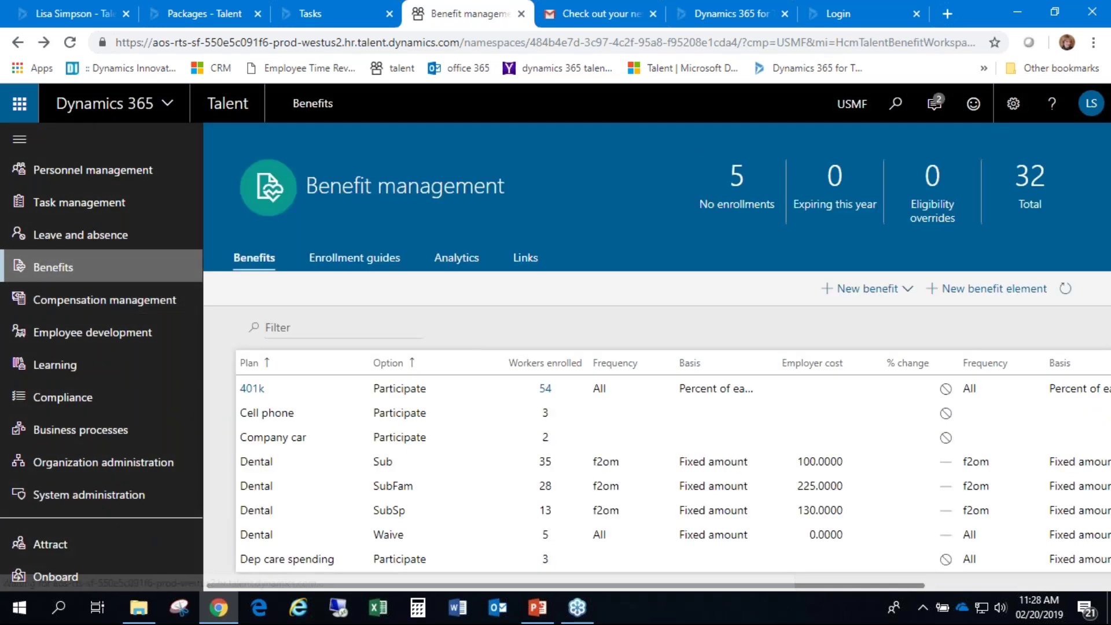
{"action": "scroll", "coordinate": [261, 401], "scroll_direction": "down", "scroll_amount": 3}
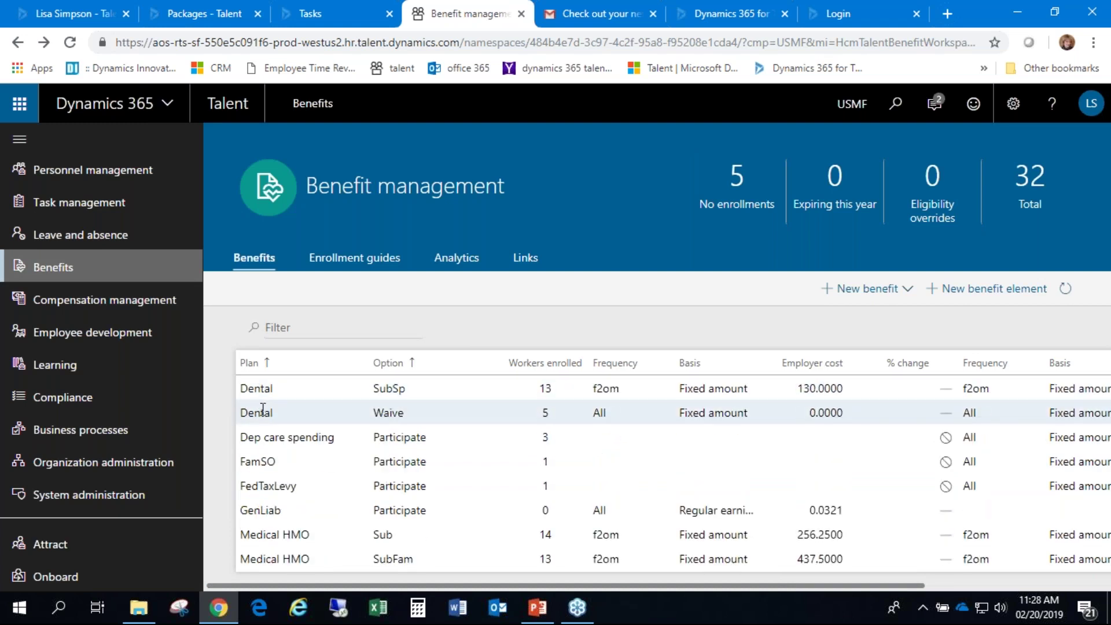
{"action": "mouse_move", "coordinate": [552, 442]}
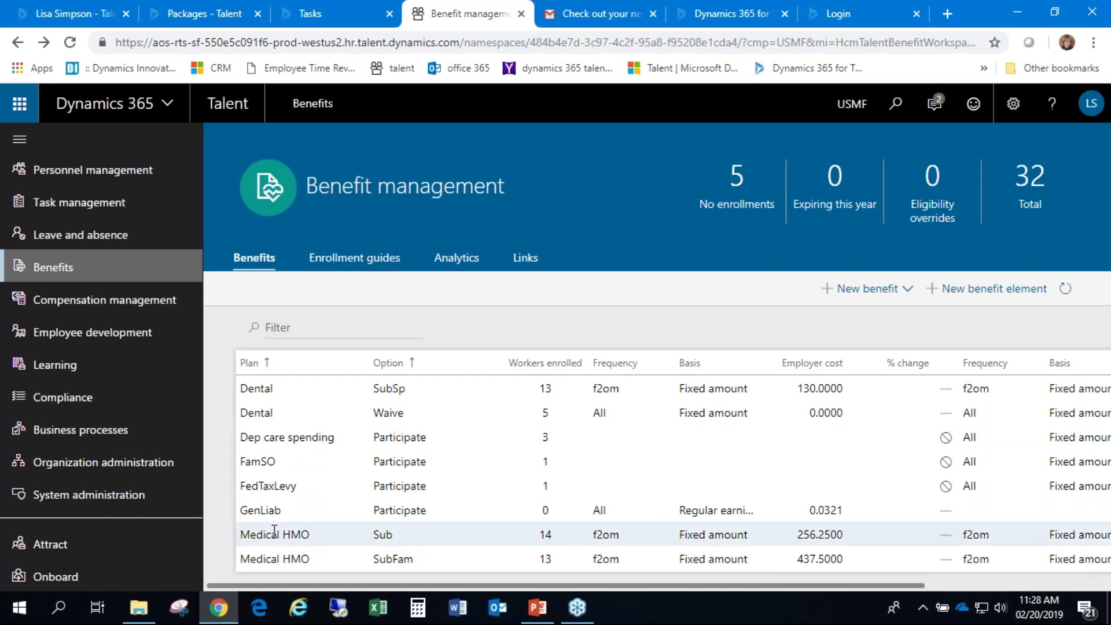
Examine the payroll details and earning basis of the Medical HMO benefit with option Sub, and close the record.
{"action": "left_click", "coordinate": [293, 538]}
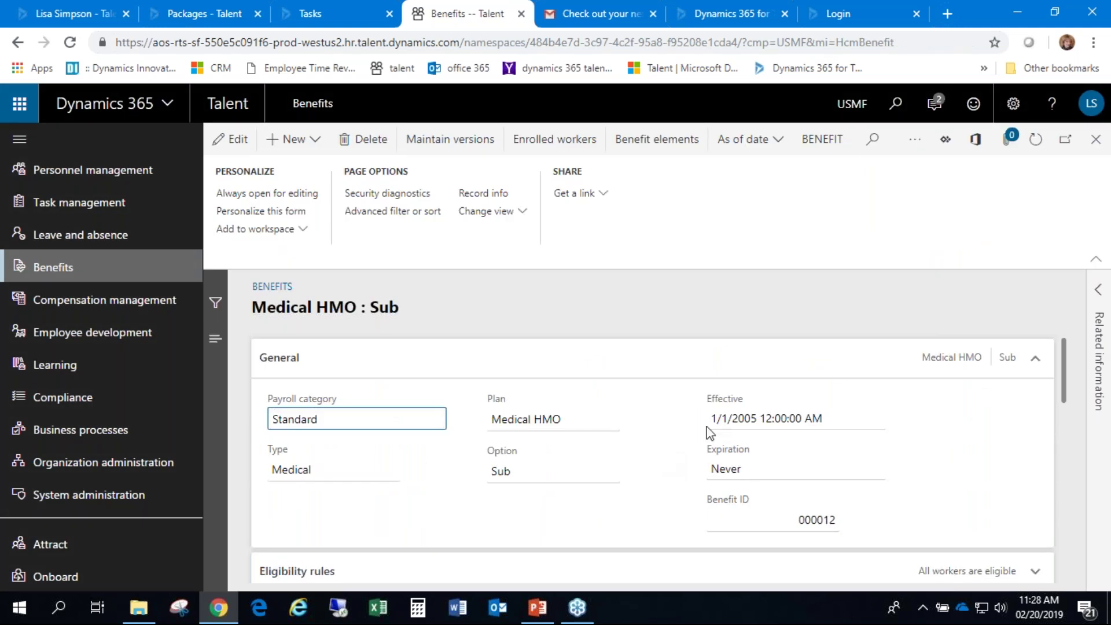
{"action": "scroll", "coordinate": [694, 405], "scroll_direction": "down", "scroll_amount": 10}
{"action": "scroll", "coordinate": [772, 433], "scroll_direction": "up", "scroll_amount": 2}
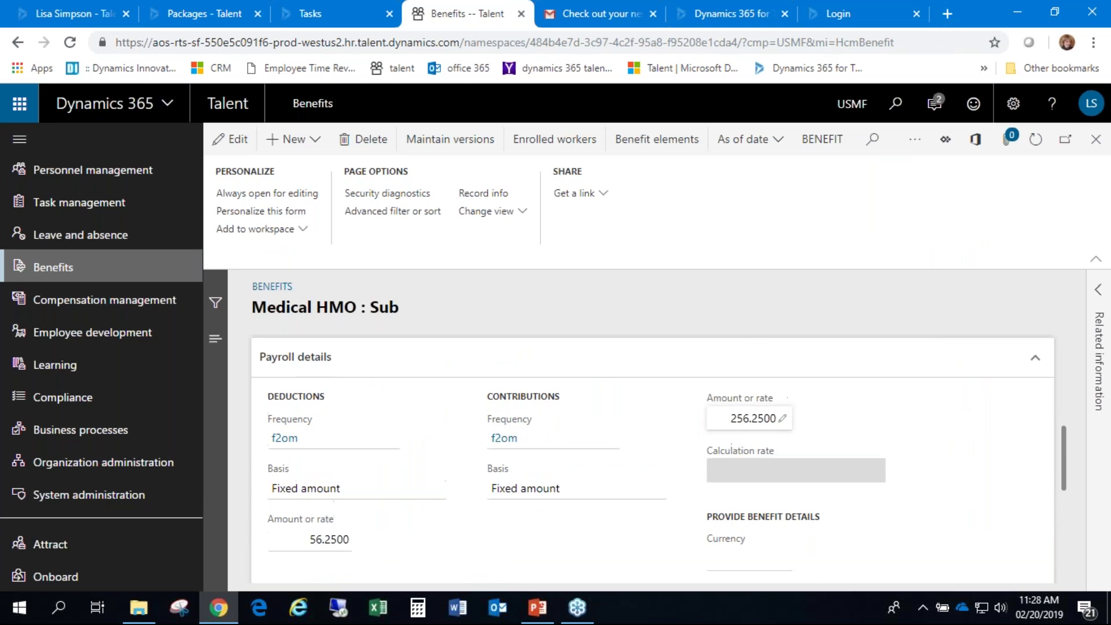
{"action": "scroll", "coordinate": [779, 406], "scroll_direction": "down", "scroll_amount": 5}
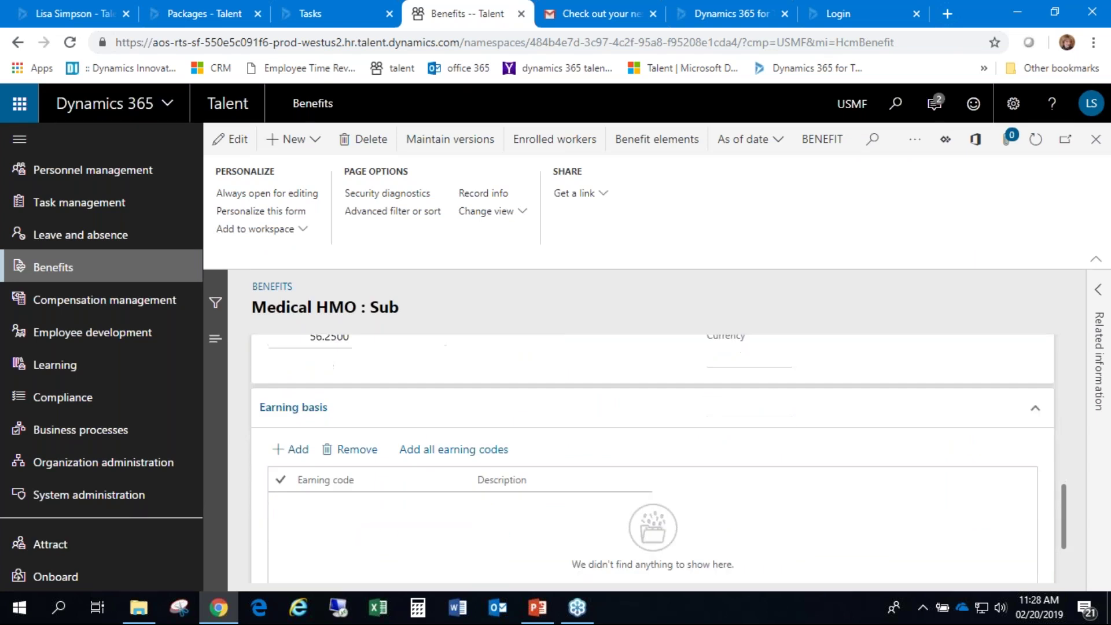
{"action": "left_click", "coordinate": [1102, 143]}
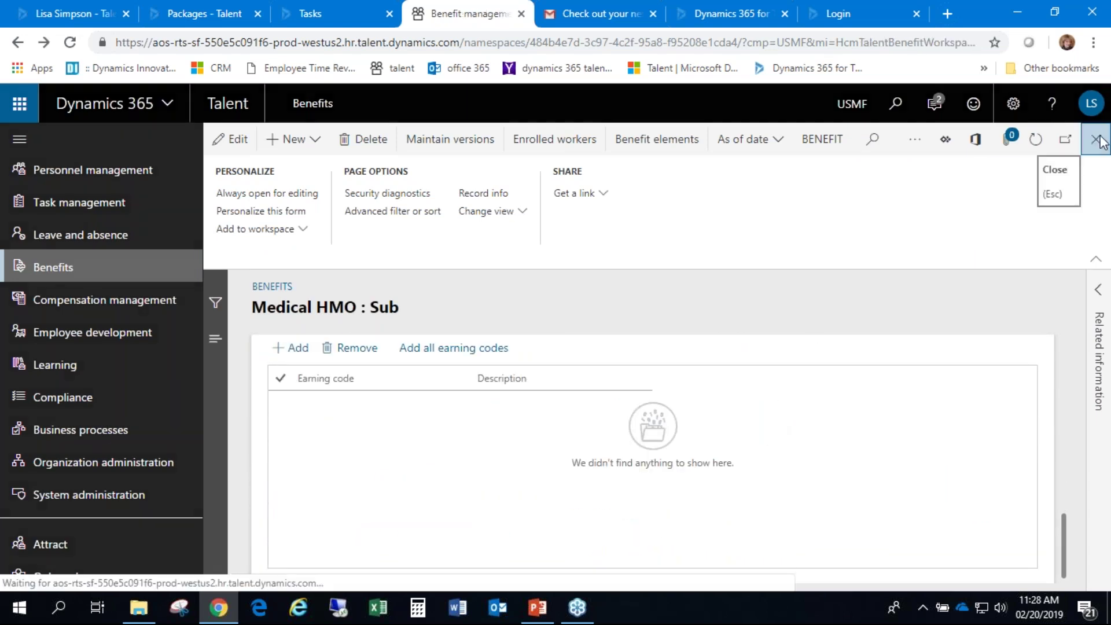
Look through the leave plans in the Leave and absence workspace and open the PTO - Exempt plan.
{"action": "left_click", "coordinate": [80, 235]}
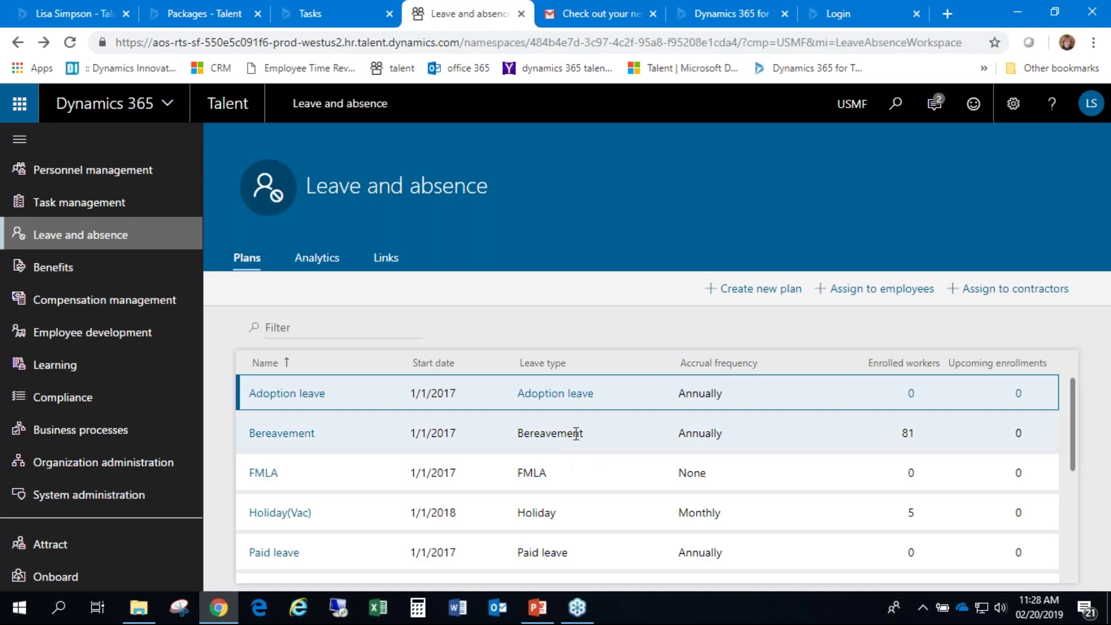
{"action": "scroll", "coordinate": [575, 440], "scroll_direction": "down", "scroll_amount": 1}
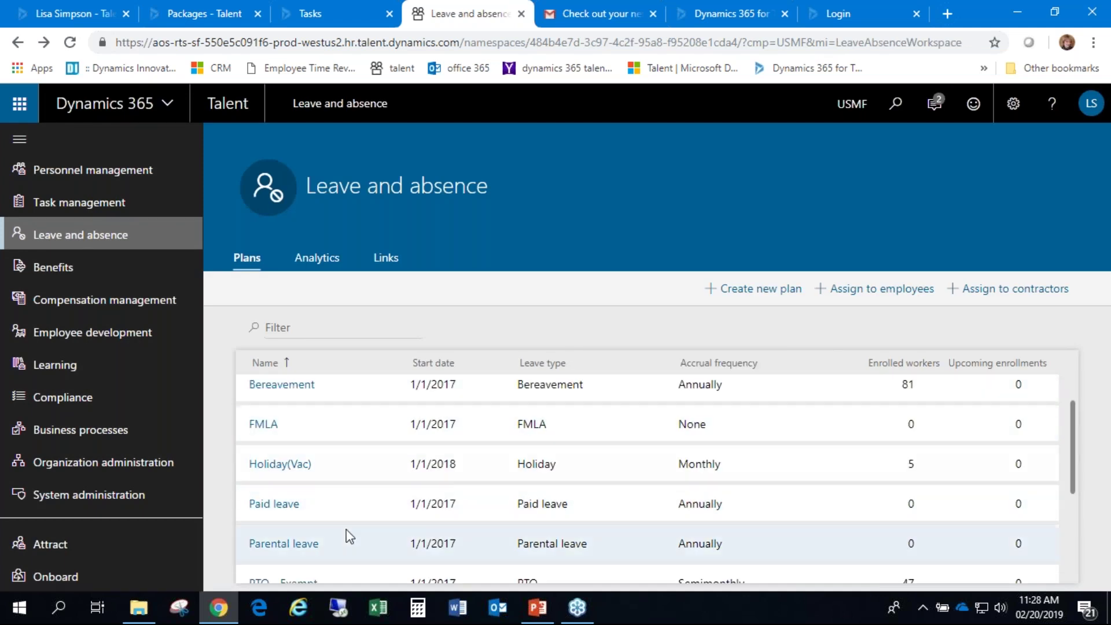
{"action": "scroll", "coordinate": [347, 533], "scroll_direction": "down", "scroll_amount": 2}
{"action": "left_click", "coordinate": [291, 512]}
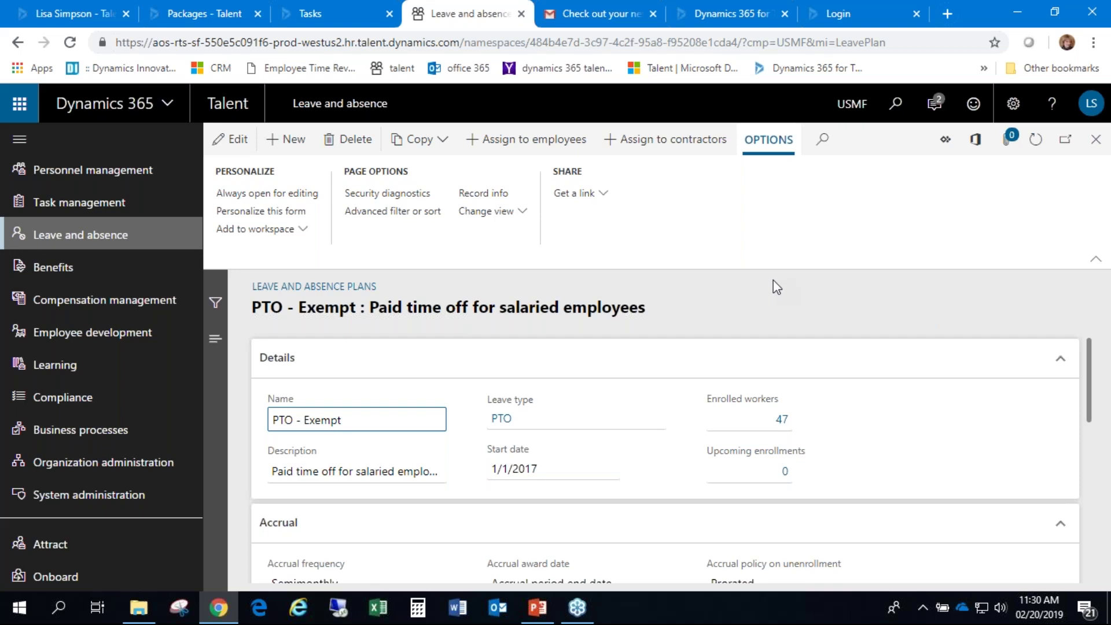
Examine the PTO - Exempt plan's details, accrual settings and months-of-service accrual schedule.
{"action": "scroll", "coordinate": [461, 372], "scroll_direction": "down", "scroll_amount": 3}
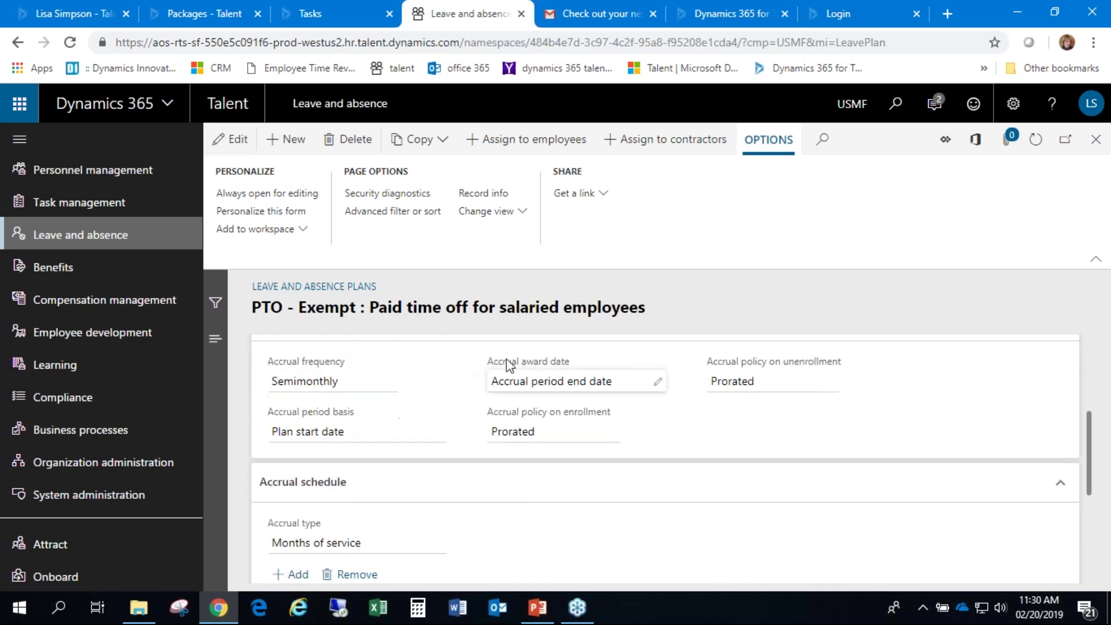
{"action": "scroll", "coordinate": [602, 363], "scroll_direction": "up", "scroll_amount": 3}
{"action": "scroll", "coordinate": [602, 362], "scroll_direction": "down", "scroll_amount": 3}
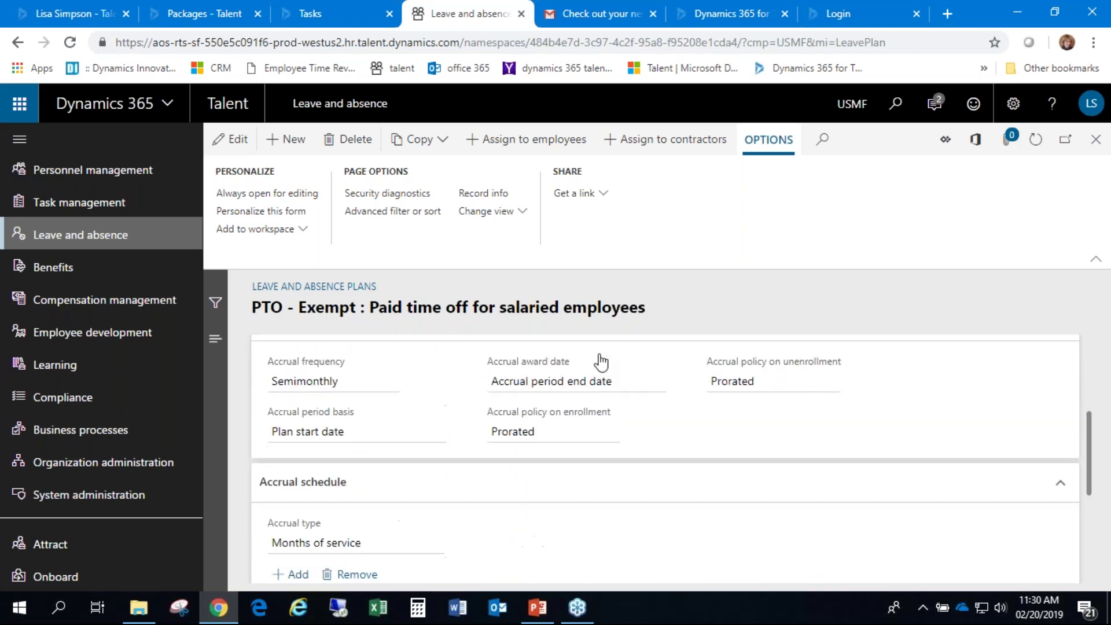
{"action": "scroll", "coordinate": [439, 373], "scroll_direction": "up", "scroll_amount": 3}
{"action": "scroll", "coordinate": [439, 374], "scroll_direction": "down", "scroll_amount": 5}
{"action": "scroll", "coordinate": [671, 461], "scroll_direction": "up", "scroll_amount": 5}
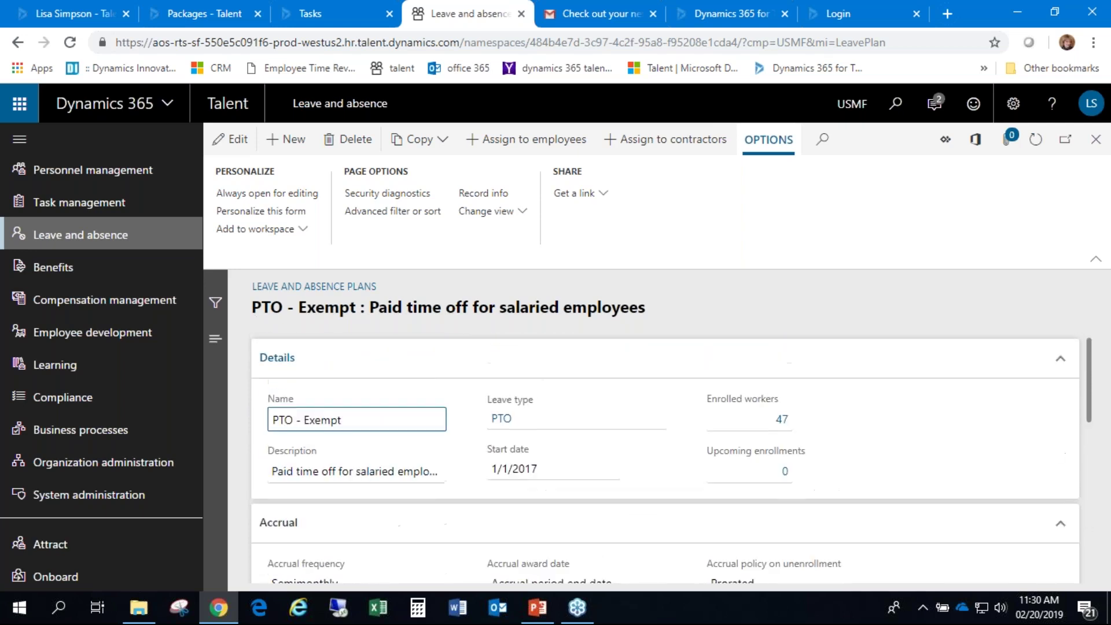
{"action": "scroll", "coordinate": [445, 382], "scroll_direction": "down", "scroll_amount": 3}
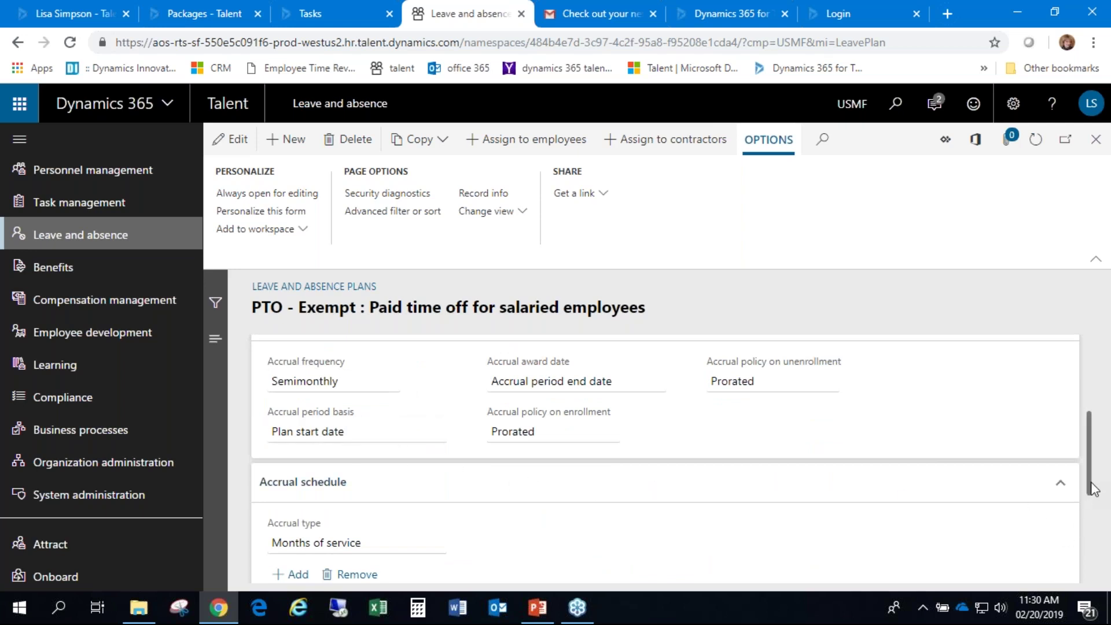
{"action": "left_click_drag", "start_coordinate": [1091, 475], "coordinate": [1099, 539]}
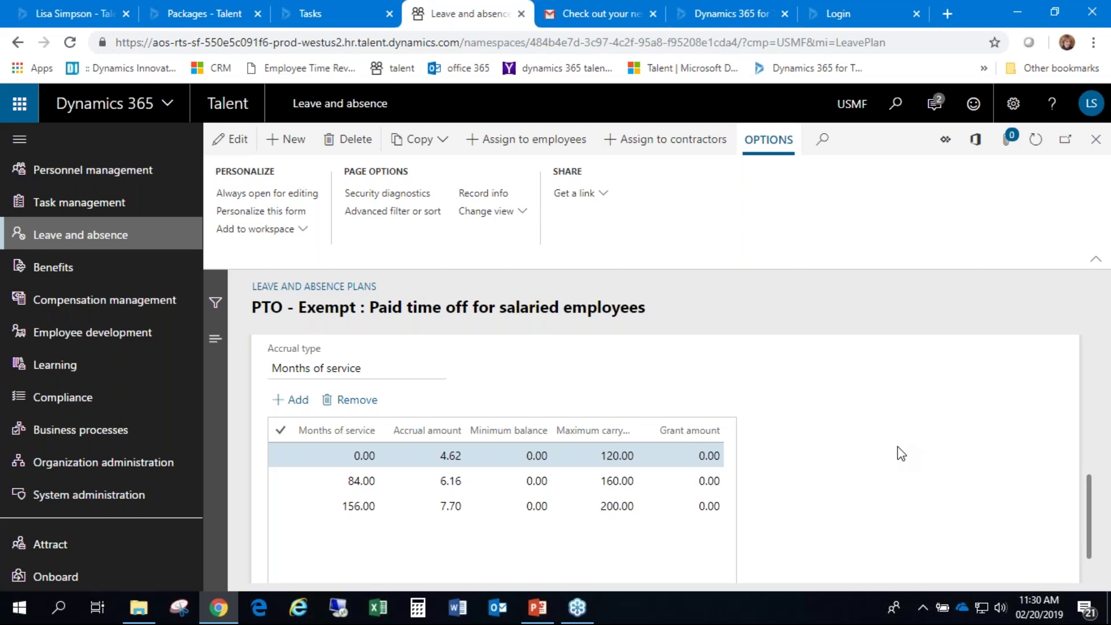
List the workers enrolled in the PTO - Exempt plan, look over the second worker's profile and close that record.
{"action": "scroll", "coordinate": [900, 453], "scroll_direction": "up", "scroll_amount": 7}
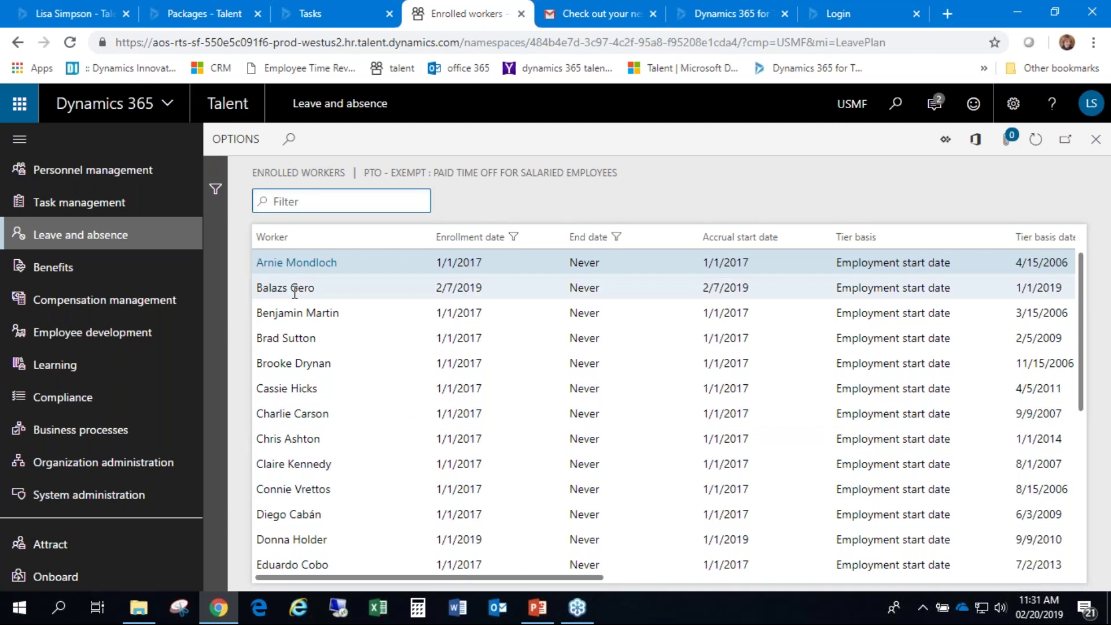
{"action": "left_click", "coordinate": [310, 284]}
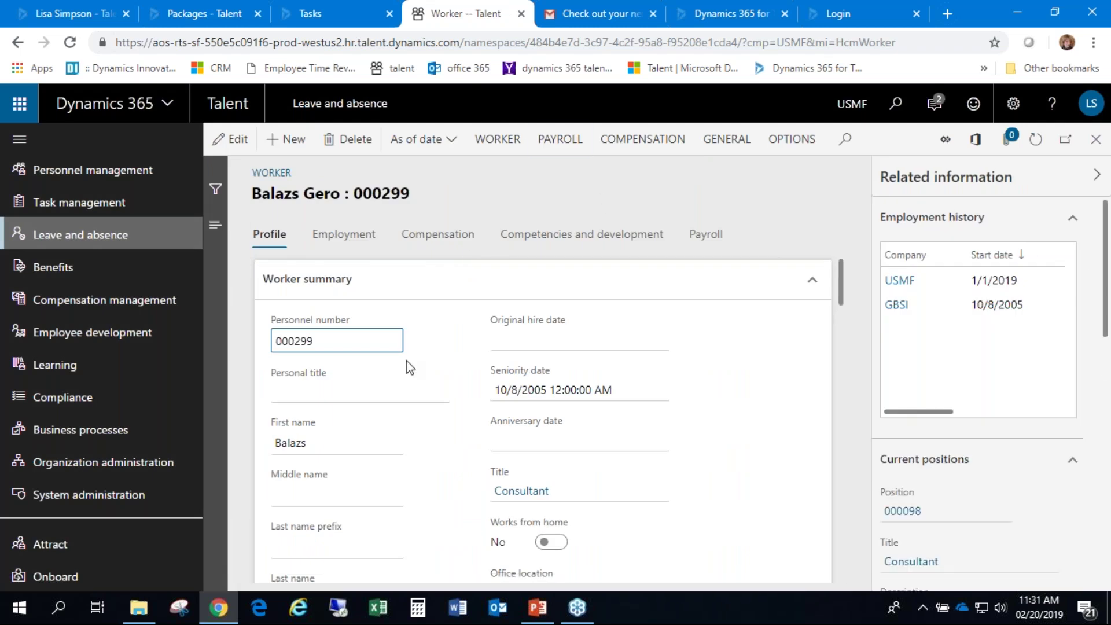
{"action": "scroll", "coordinate": [409, 367], "scroll_direction": "down", "scroll_amount": 10}
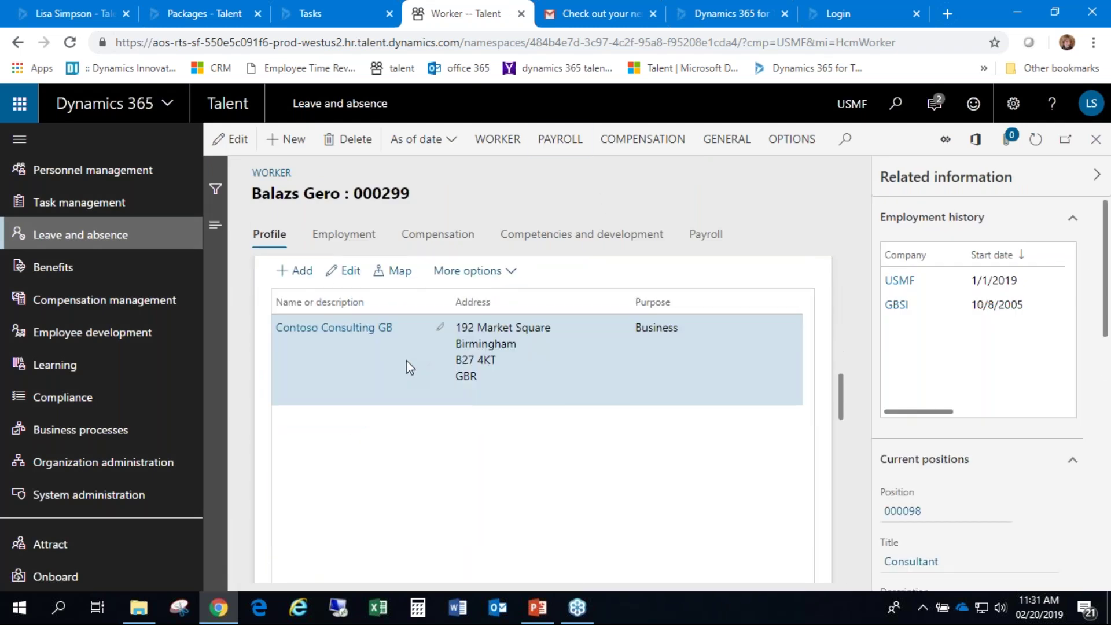
{"action": "left_click", "coordinate": [1096, 138]}
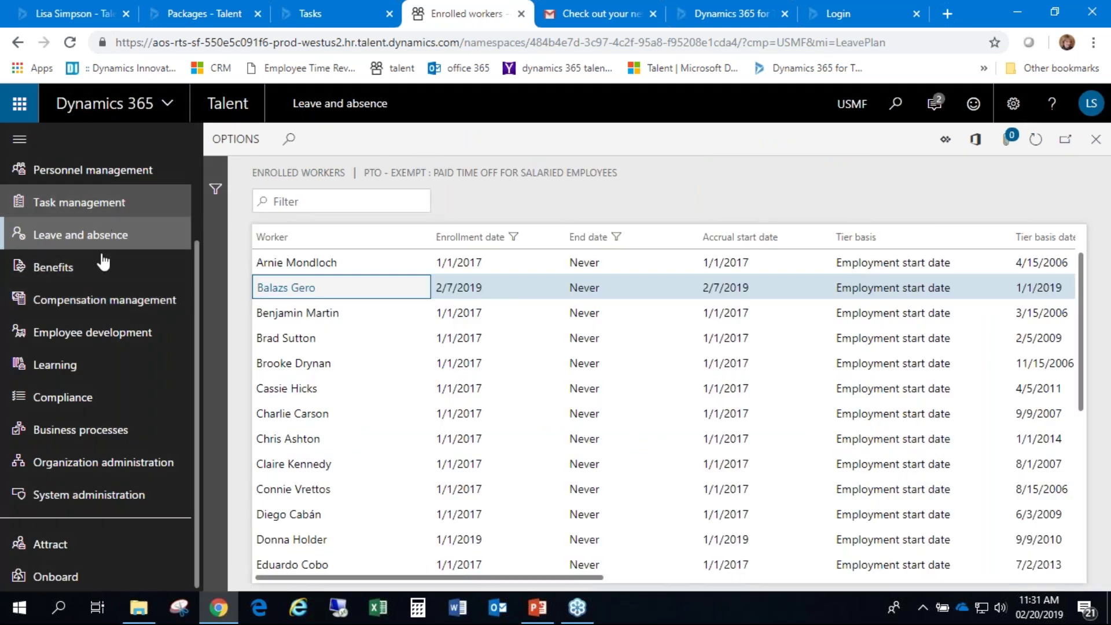
Open the Personnel management workspace and look over the candidates to hire and the hiring and exit activity sections.
{"action": "left_click", "coordinate": [100, 174]}
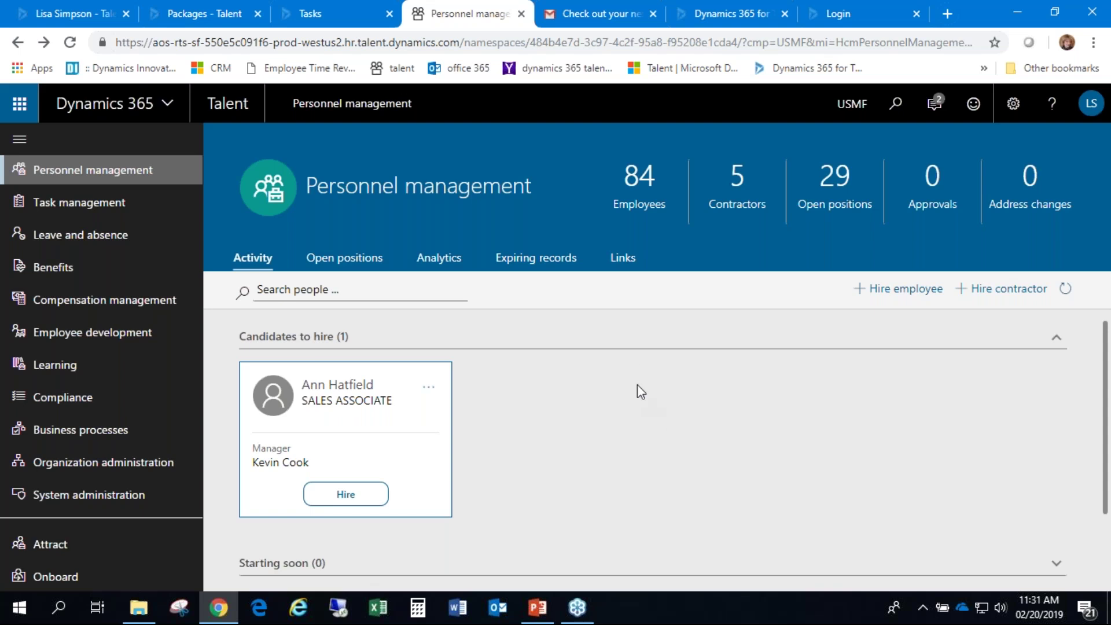
{"action": "scroll", "coordinate": [691, 404], "scroll_direction": "down", "scroll_amount": 2}
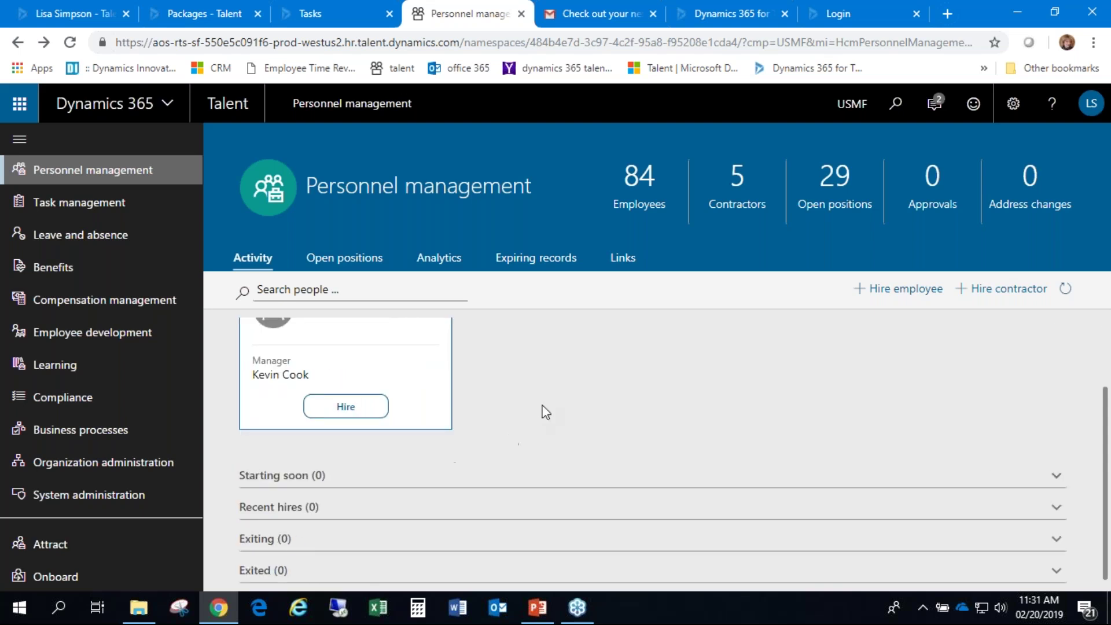
{"action": "scroll", "coordinate": [544, 405], "scroll_direction": "up", "scroll_amount": 2}
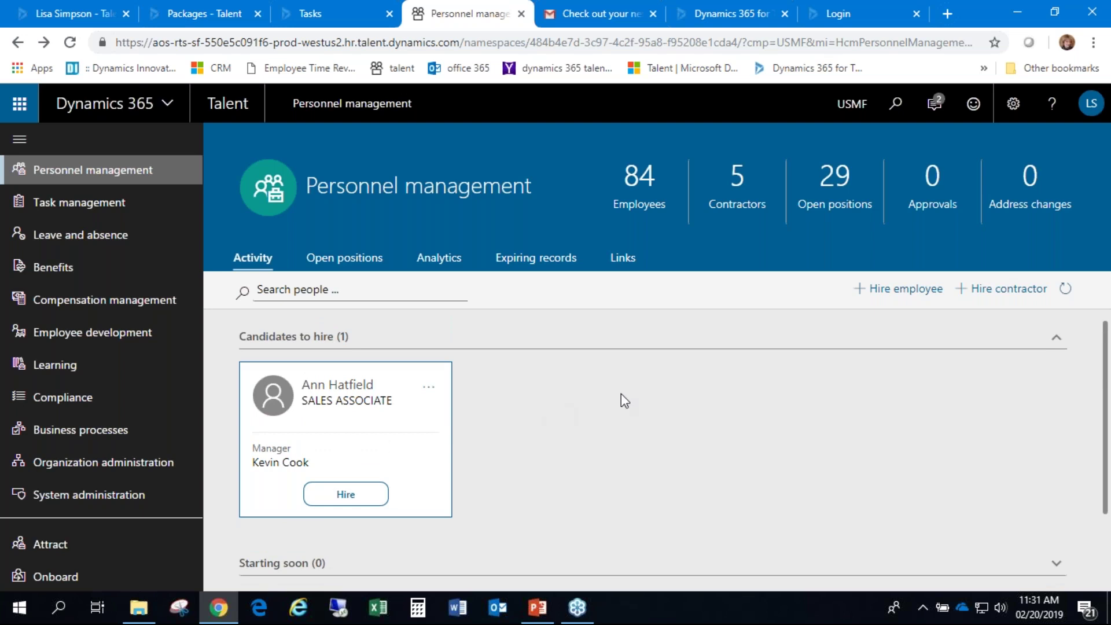
{"action": "scroll", "coordinate": [620, 393], "scroll_direction": "down", "scroll_amount": 1}
{"action": "scroll", "coordinate": [620, 383], "scroll_direction": "up", "scroll_amount": 1}
{"action": "scroll", "coordinate": [584, 418], "scroll_direction": "down", "scroll_amount": 2}
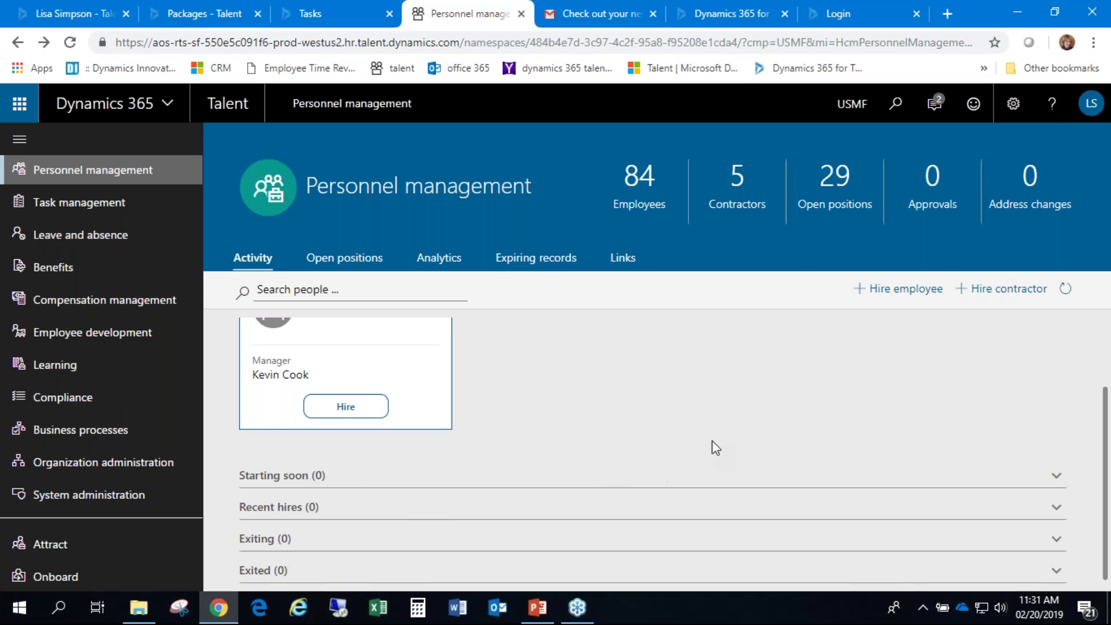
{"action": "scroll", "coordinate": [714, 446], "scroll_direction": "up", "scroll_amount": 2}
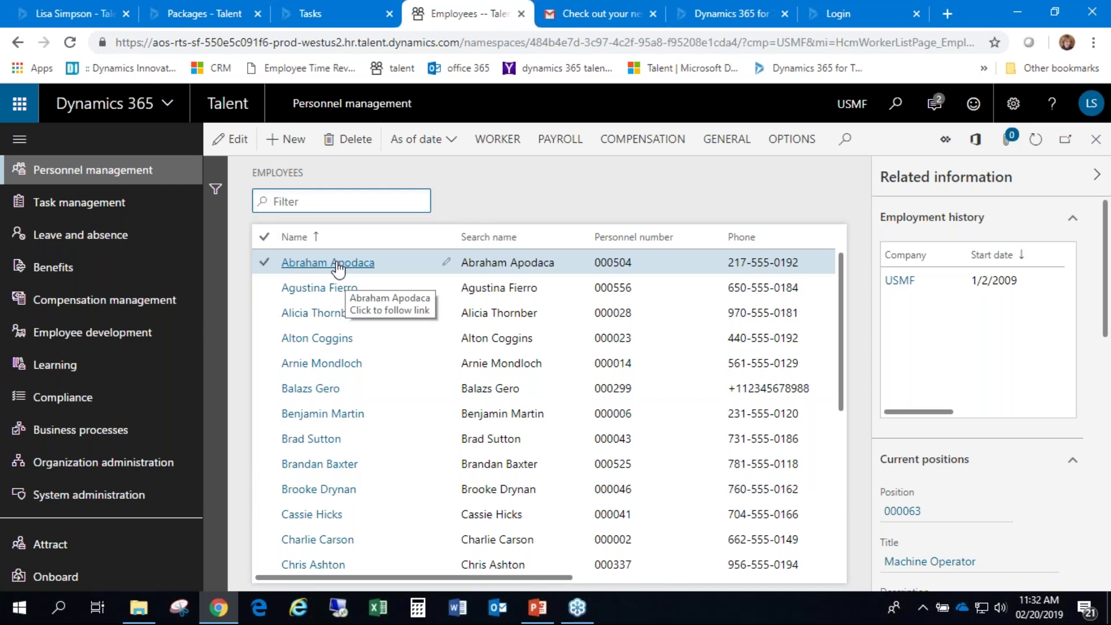
Open the Senior Consultant's record from the Employees list and review the worker summary and addresses in the profile.
{"action": "scroll", "coordinate": [842, 542], "scroll_direction": "down", "scroll_amount": 5}
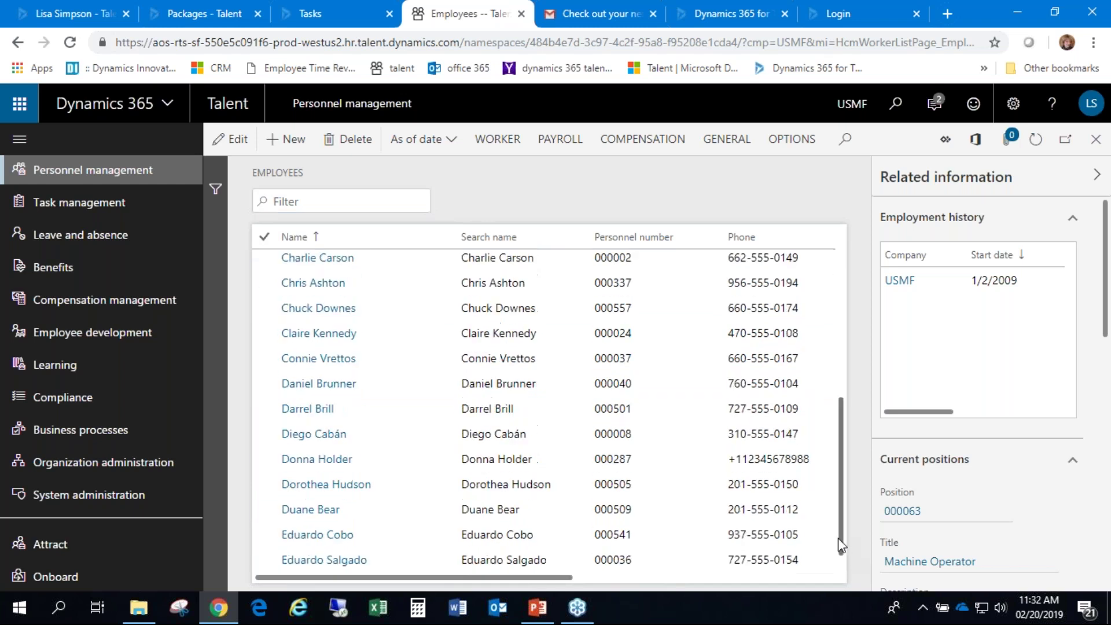
{"action": "left_click", "coordinate": [307, 460]}
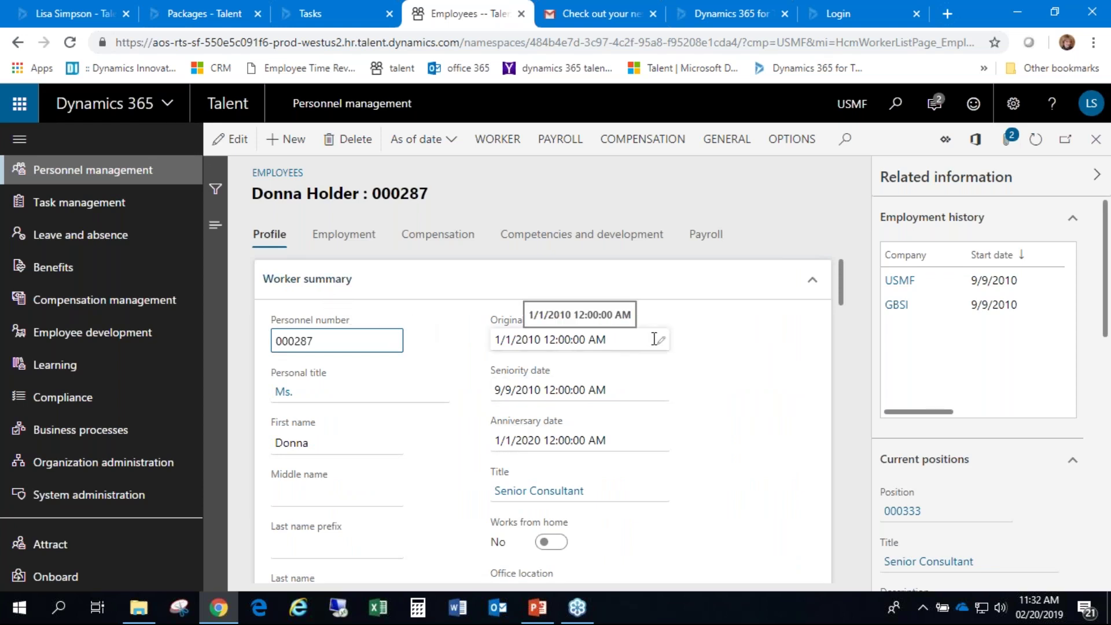
{"action": "scroll", "coordinate": [658, 344], "scroll_direction": "down", "scroll_amount": 3}
{"action": "scroll", "coordinate": [660, 349], "scroll_direction": "down", "scroll_amount": 1}
{"action": "scroll", "coordinate": [660, 349], "scroll_direction": "down", "scroll_amount": 2}
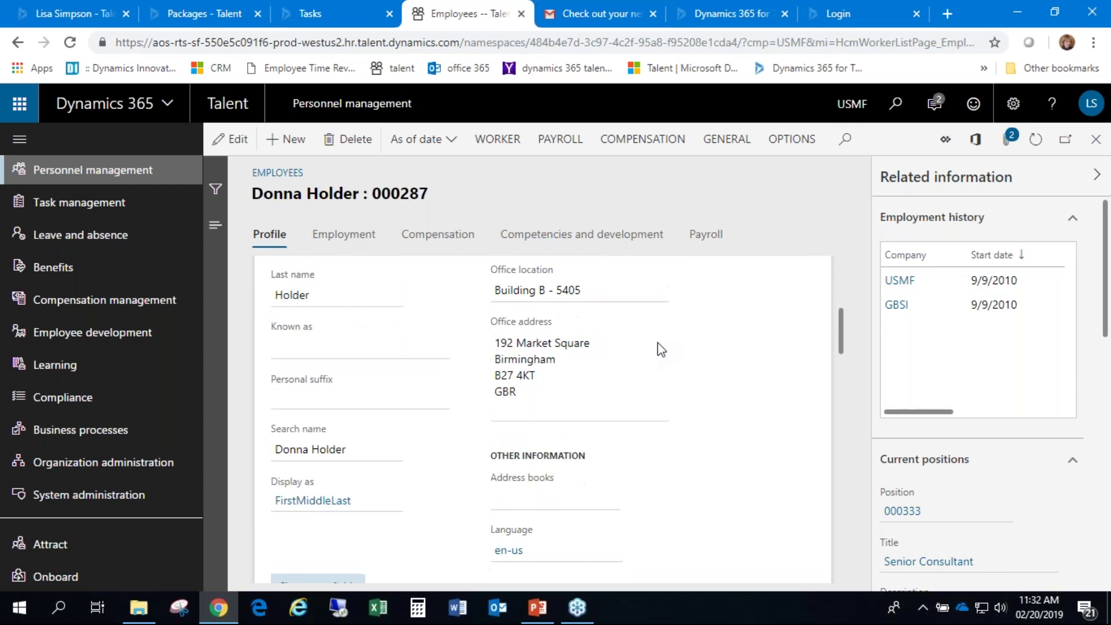
{"action": "scroll", "coordinate": [660, 349], "scroll_direction": "down", "scroll_amount": 2}
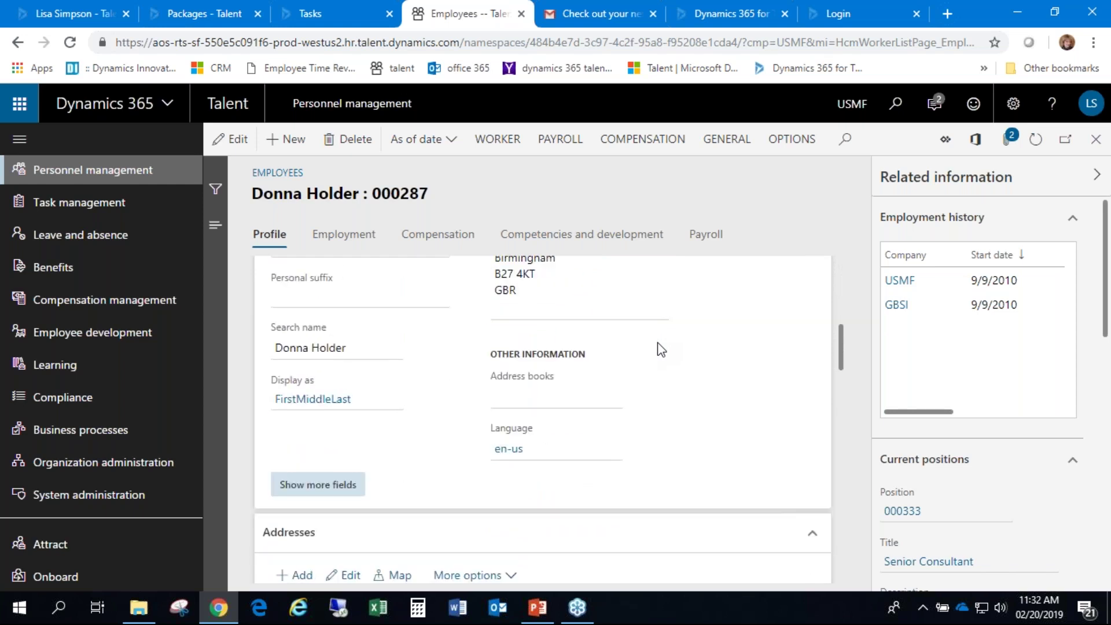
{"action": "scroll", "coordinate": [660, 349], "scroll_direction": "down", "scroll_amount": 6}
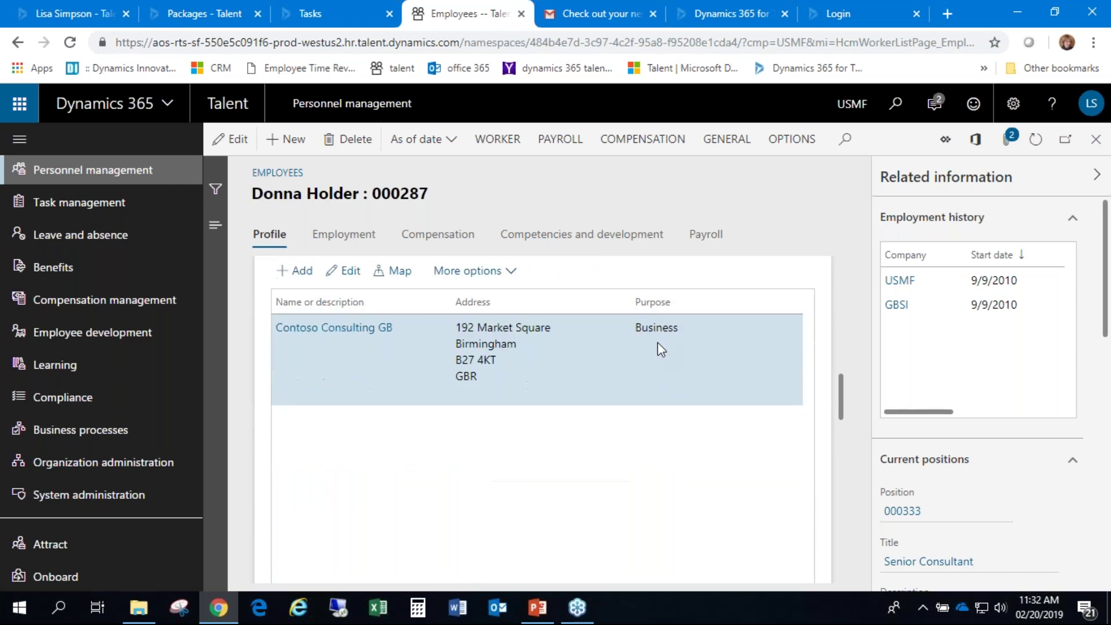
{"action": "scroll", "coordinate": [657, 342], "scroll_direction": "right", "scroll_amount": 3}
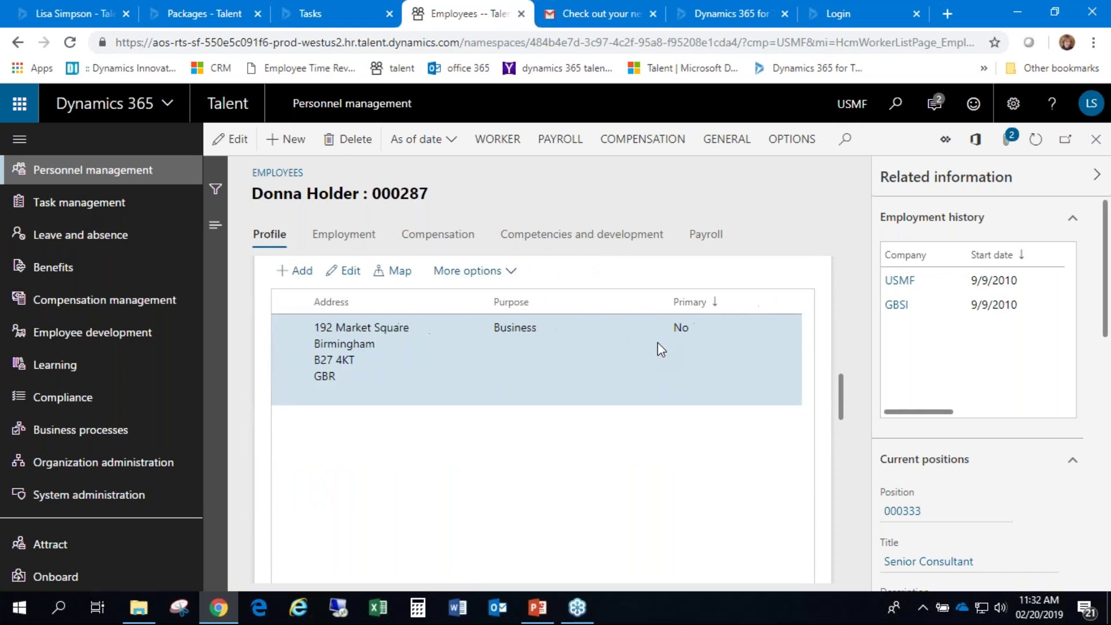
Review the employee's employment details, from the employment dates and notice down to the financial dimensions.
{"action": "left_click", "coordinate": [337, 234]}
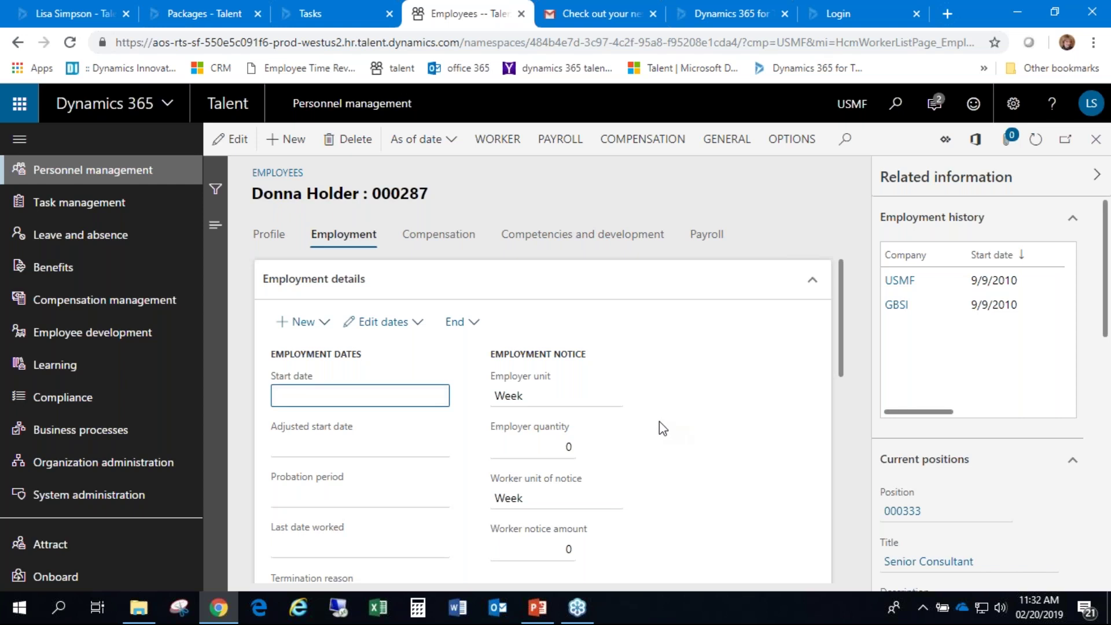
{"action": "scroll", "coordinate": [660, 427], "scroll_direction": "down", "scroll_amount": 5}
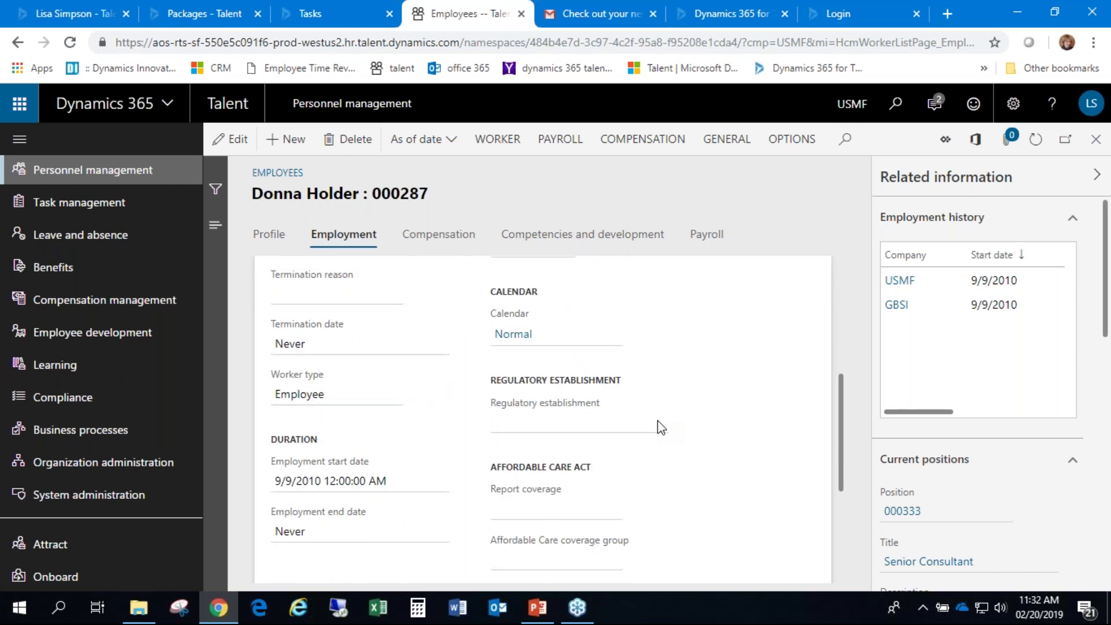
{"action": "scroll", "coordinate": [660, 427], "scroll_direction": "down", "scroll_amount": 2}
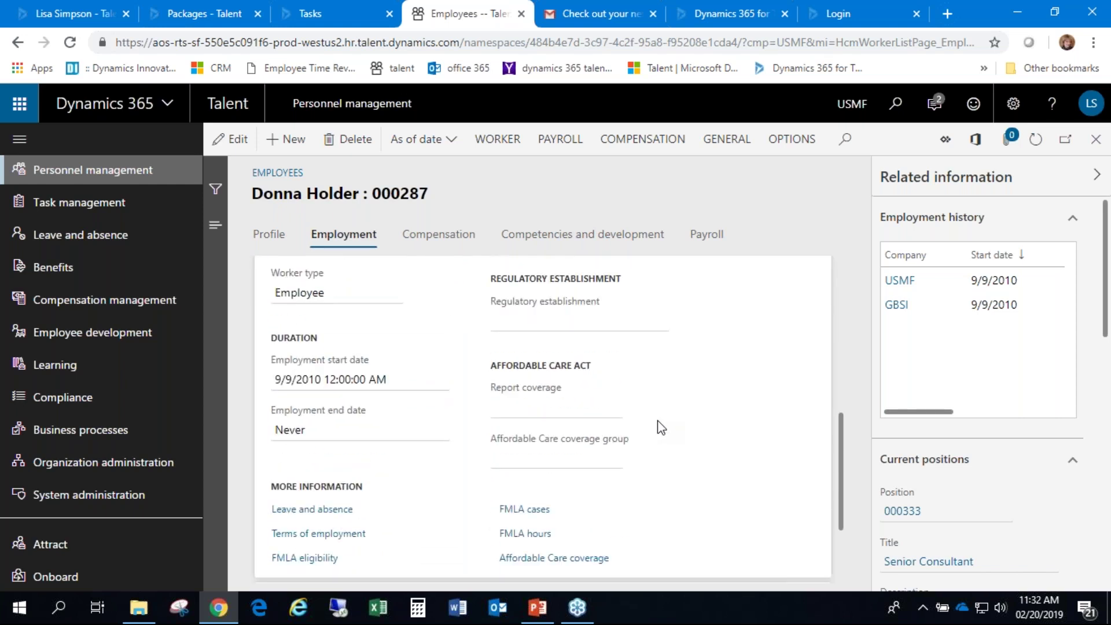
{"action": "scroll", "coordinate": [660, 427], "scroll_direction": "down", "scroll_amount": 2}
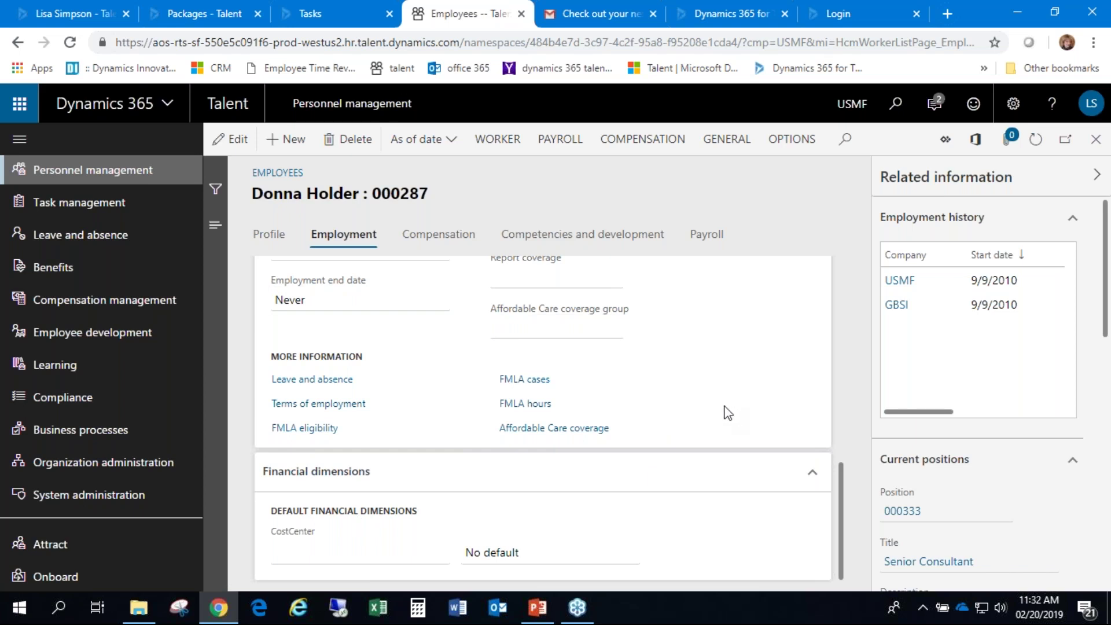
Open the employee's assigned leave plans, examine the PTO - Exempt grant and accrual details, and close the page.
{"action": "left_click", "coordinate": [297, 380]}
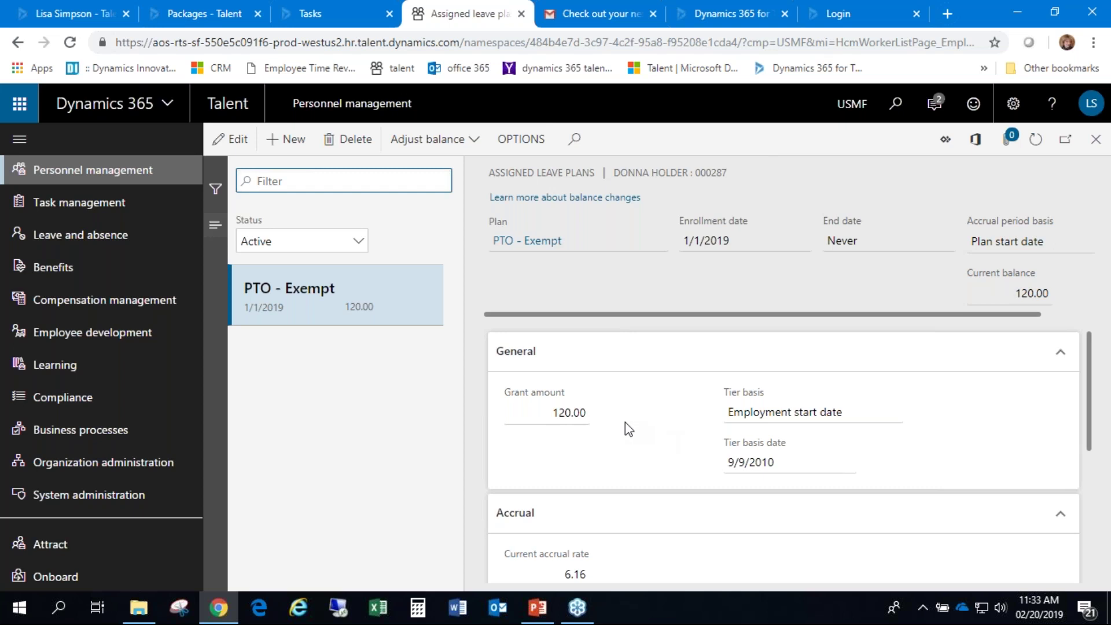
{"action": "scroll", "coordinate": [625, 422], "scroll_direction": "down", "scroll_amount": 5}
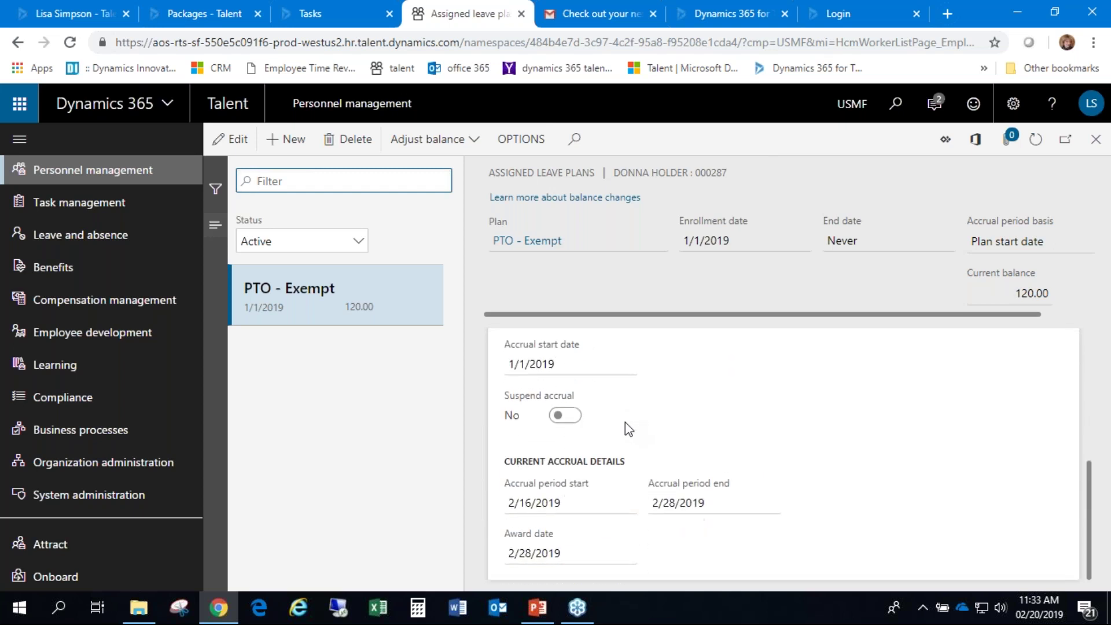
{"action": "scroll", "coordinate": [625, 428], "scroll_direction": "up", "scroll_amount": 5}
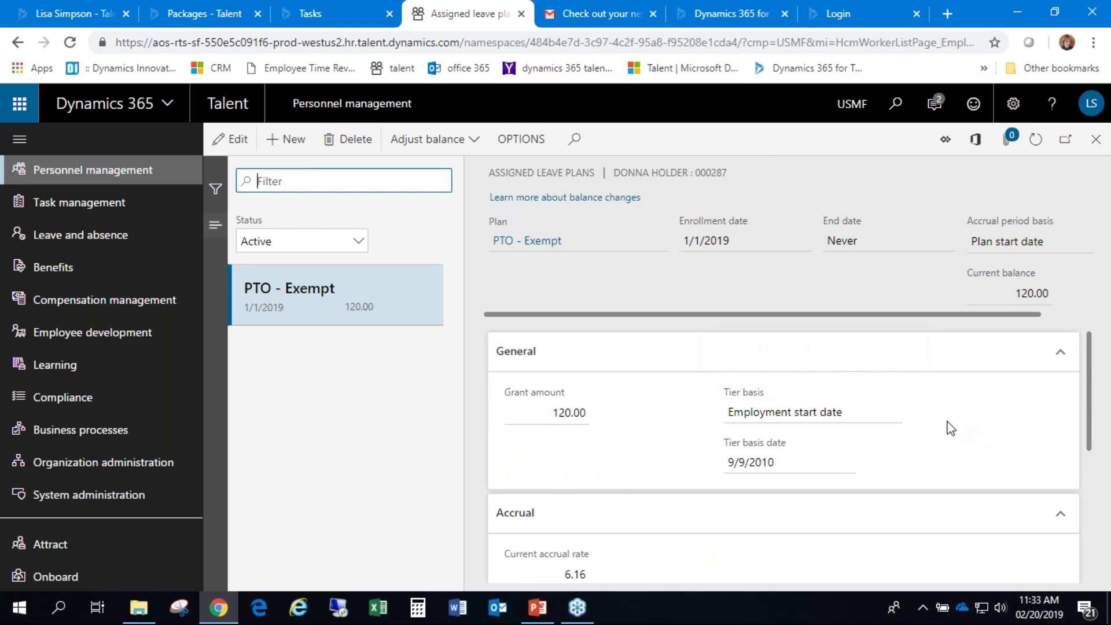
{"action": "scroll", "coordinate": [950, 428], "scroll_direction": "down", "scroll_amount": 5}
{"action": "scroll", "coordinate": [947, 426], "scroll_direction": "up", "scroll_amount": 5}
{"action": "scroll", "coordinate": [943, 422], "scroll_direction": "down", "scroll_amount": 5}
{"action": "left_click", "coordinate": [1094, 143]}
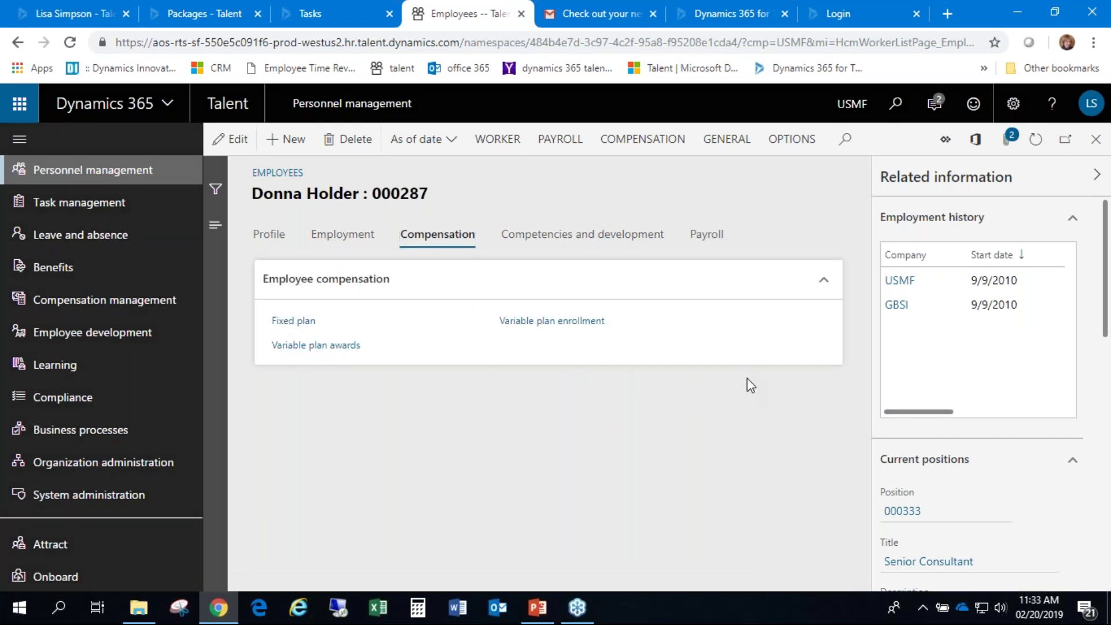
View the employee's fixed compensation plan and close it, and open the certificates under the employee's competencies.
{"action": "scroll", "coordinate": [905, 426], "scroll_direction": "down", "scroll_amount": 5}
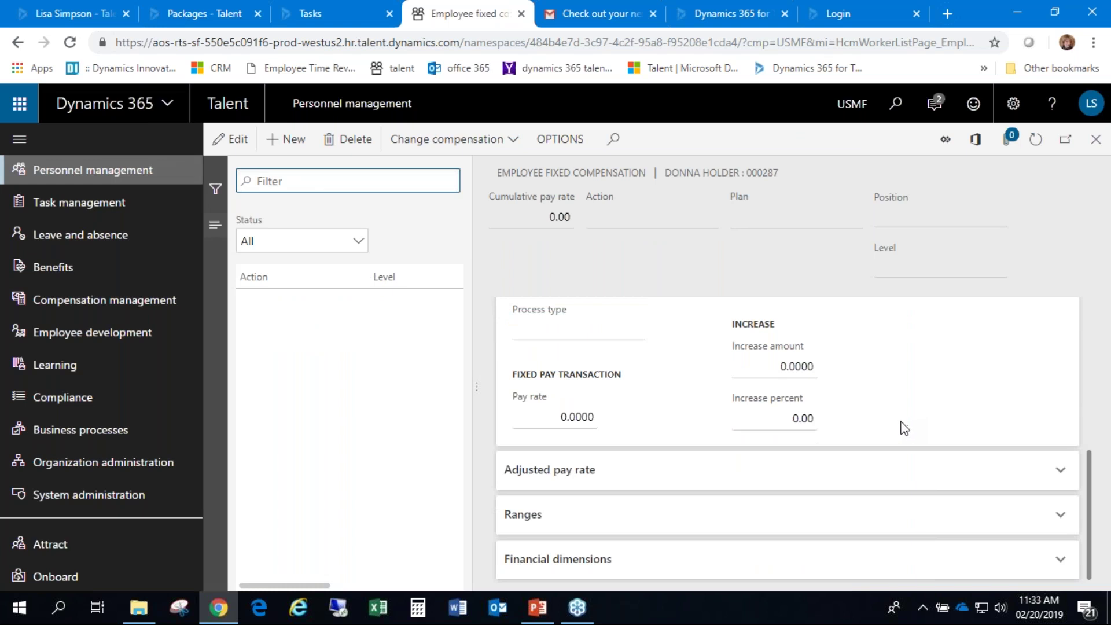
{"action": "left_click", "coordinate": [1096, 139]}
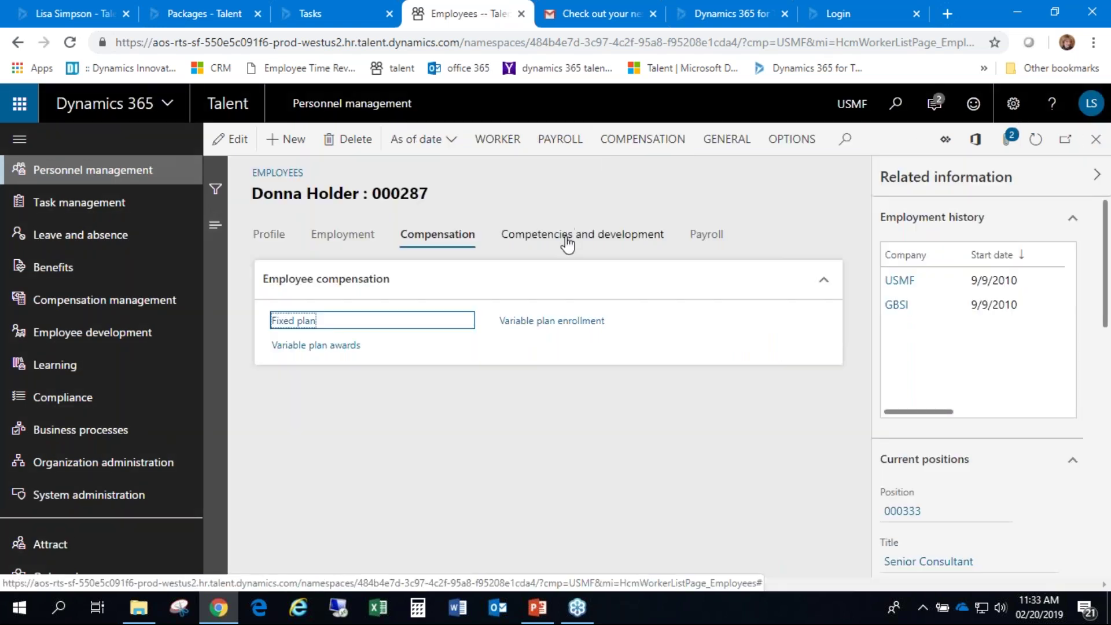
{"action": "left_click", "coordinate": [567, 238]}
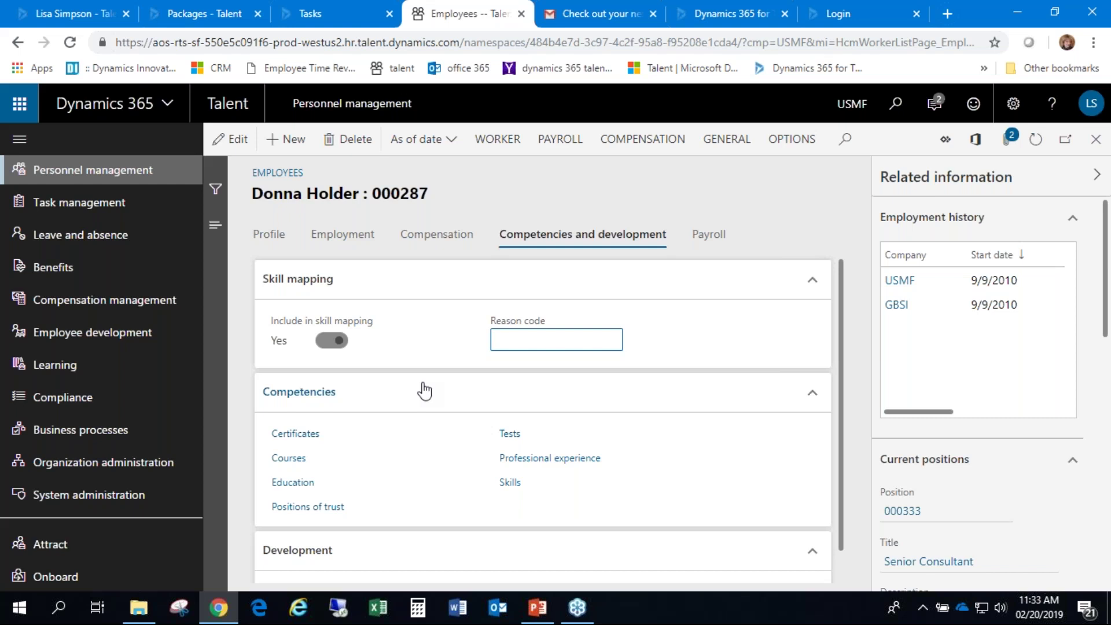
{"action": "left_click", "coordinate": [289, 434]}
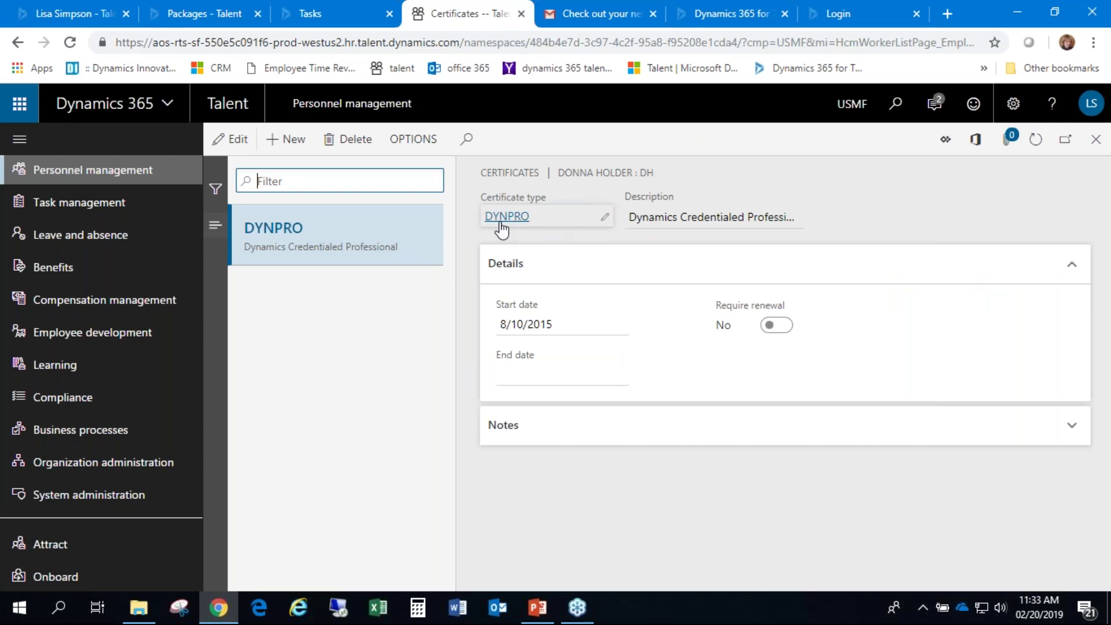
Close the certificates, then open the employee's Human resources education record, review it down to the degree in progress, and close it.
{"action": "left_click", "coordinate": [1096, 141]}
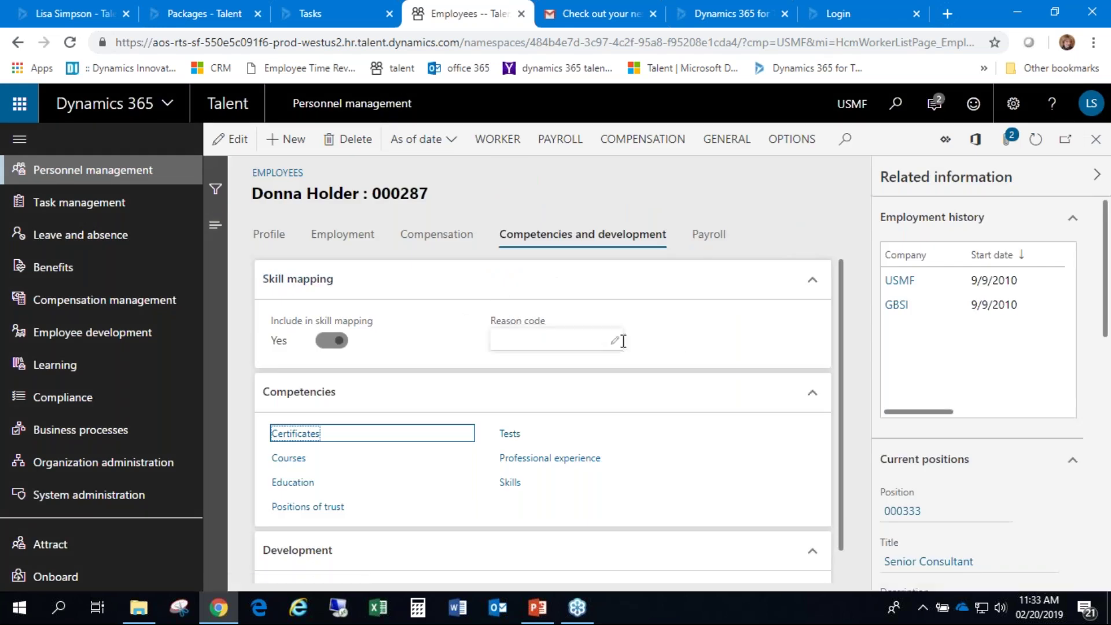
{"action": "scroll", "coordinate": [677, 350], "scroll_direction": "down", "scroll_amount": 1}
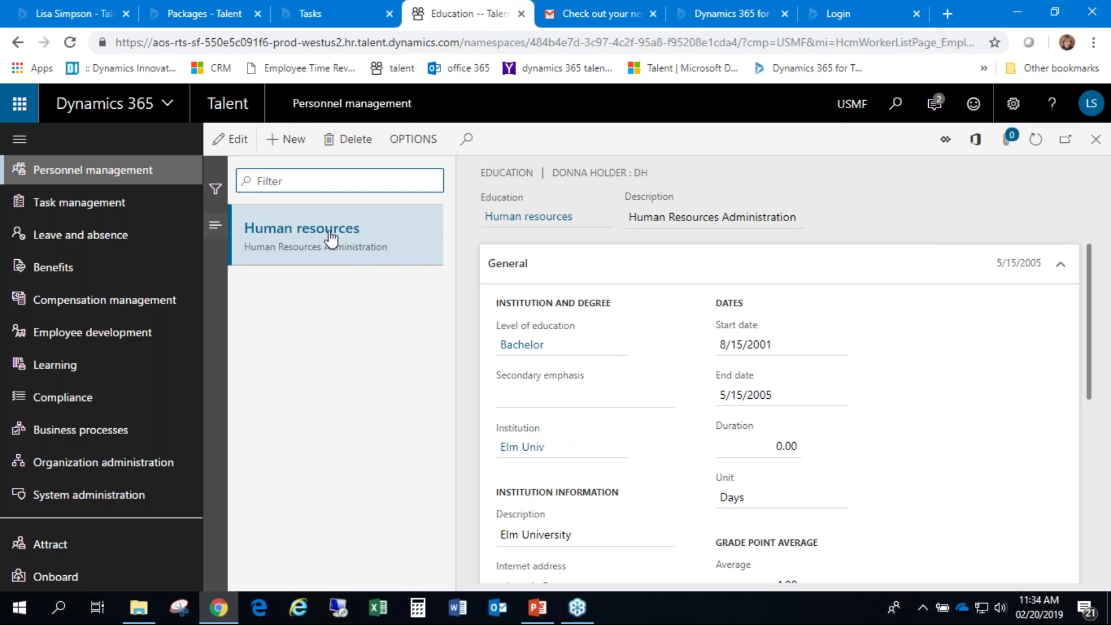
{"action": "left_click", "coordinate": [818, 391]}
{"action": "scroll", "coordinate": [822, 389], "scroll_direction": "down", "scroll_amount": 3}
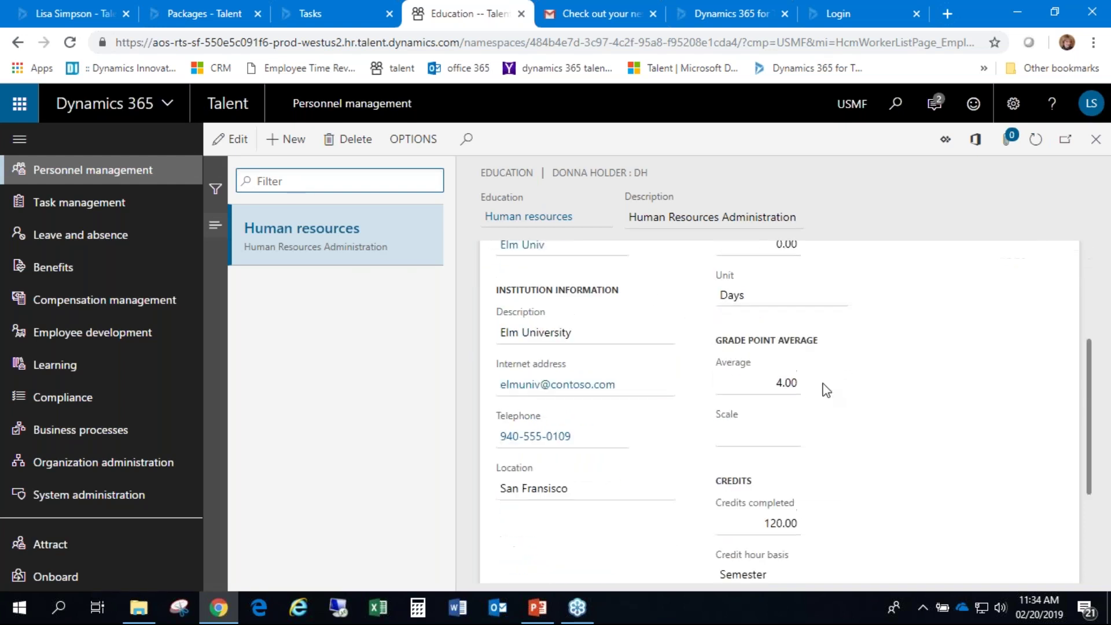
{"action": "scroll", "coordinate": [824, 380], "scroll_direction": "down", "scroll_amount": 8}
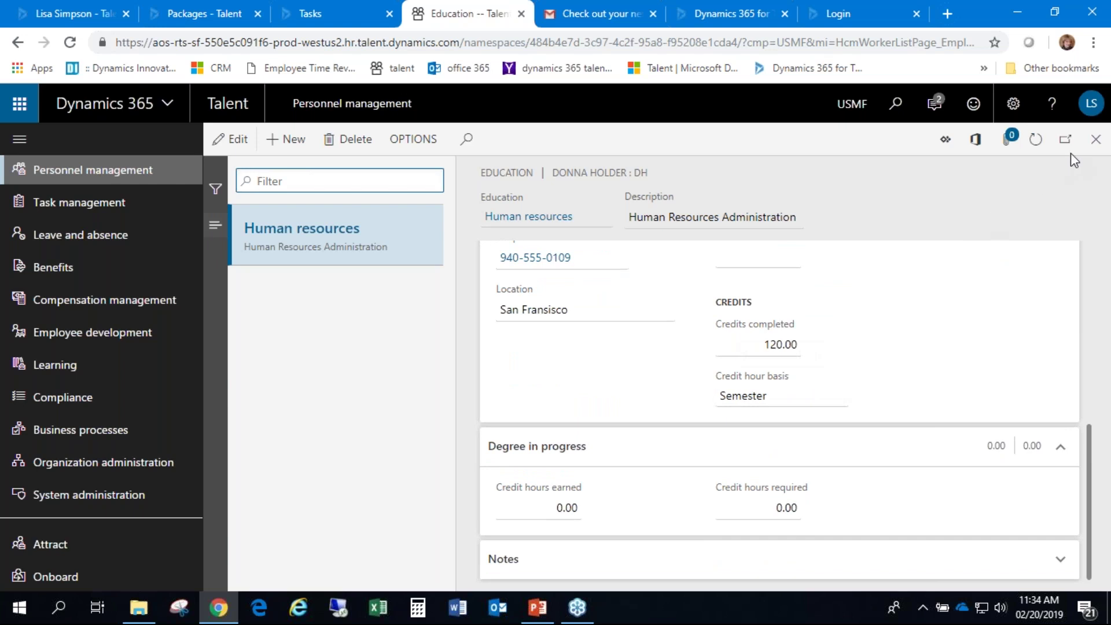
{"action": "left_click", "coordinate": [1095, 139]}
Open the employee's development reviews, examine the sections and measurements of the Annual 2019 appraisal interview, and close the page.
{"action": "scroll", "coordinate": [507, 422], "scroll_direction": "down", "scroll_amount": 1}
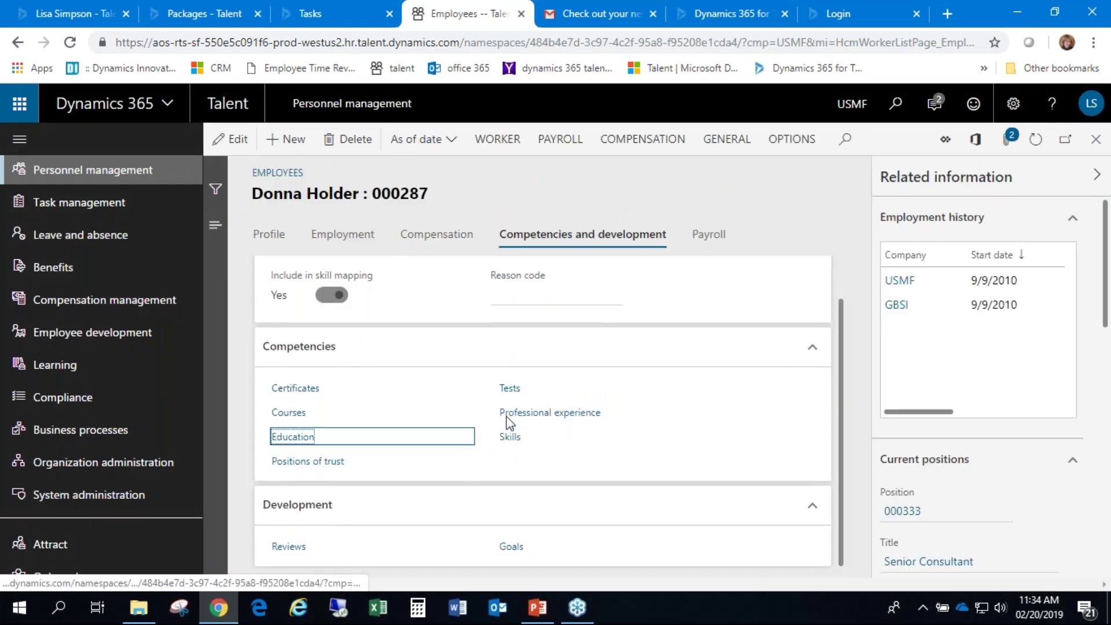
{"action": "left_click", "coordinate": [286, 546]}
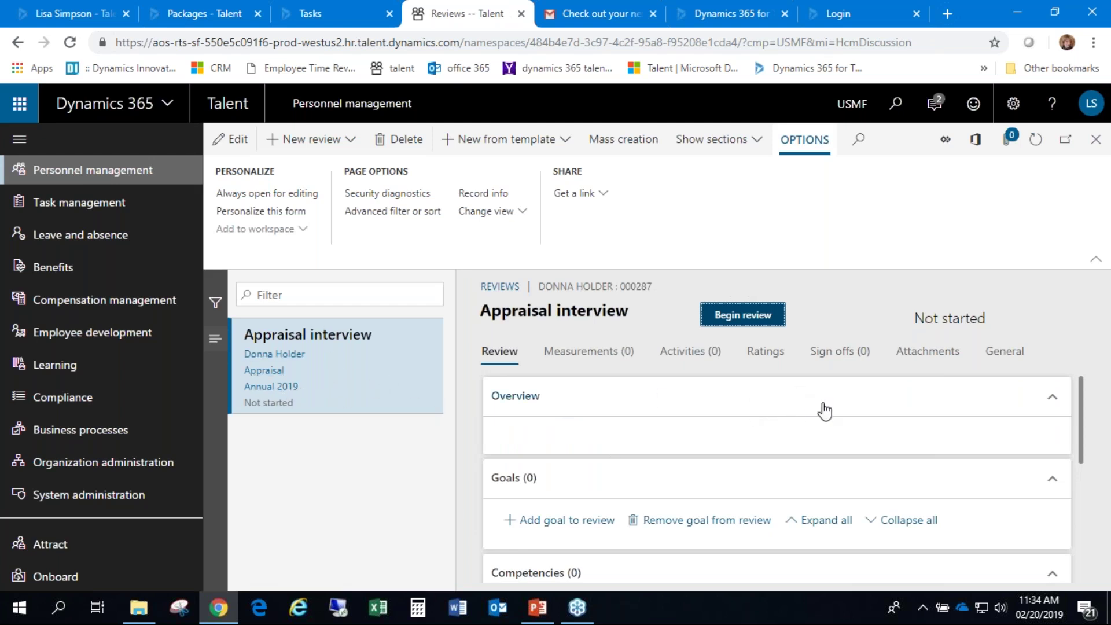
{"action": "scroll", "coordinate": [828, 407], "scroll_direction": "down", "scroll_amount": 1}
{"action": "scroll", "coordinate": [827, 407], "scroll_direction": "down", "scroll_amount": 2}
{"action": "scroll", "coordinate": [825, 400], "scroll_direction": "up", "scroll_amount": 2}
{"action": "scroll", "coordinate": [799, 415], "scroll_direction": "down", "scroll_amount": 1}
{"action": "scroll", "coordinate": [802, 417], "scroll_direction": "down", "scroll_amount": 1}
{"action": "scroll", "coordinate": [754, 485], "scroll_direction": "down", "scroll_amount": 3}
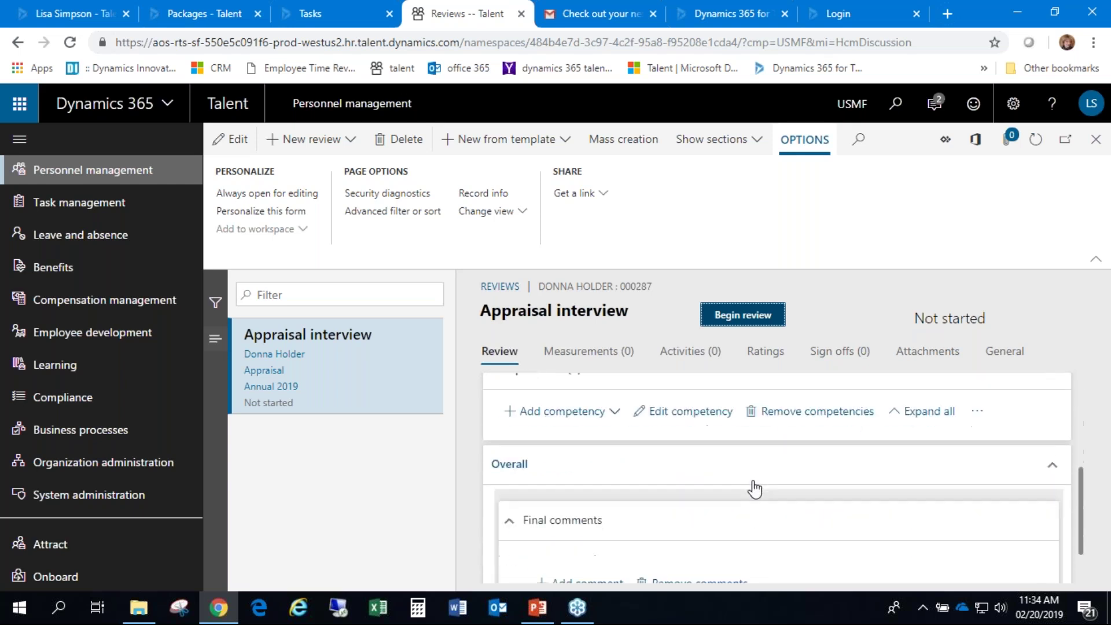
{"action": "scroll", "coordinate": [752, 486], "scroll_direction": "up", "scroll_amount": 5}
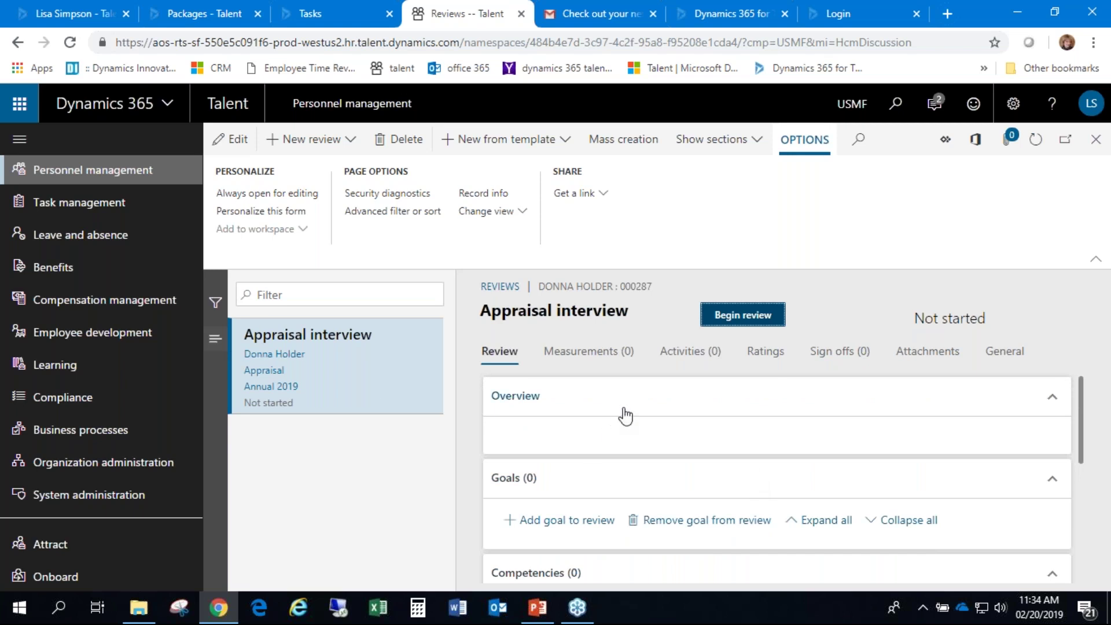
{"action": "left_click", "coordinate": [585, 352]}
{"action": "left_click", "coordinate": [480, 353]}
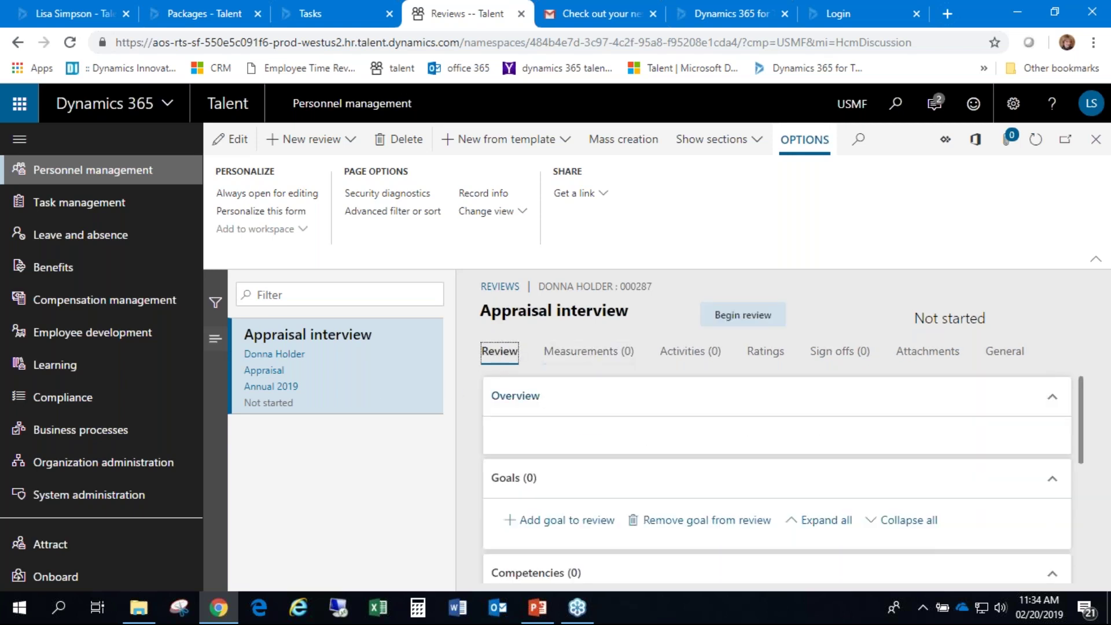
{"action": "scroll", "coordinate": [610, 524], "scroll_direction": "down", "scroll_amount": 5}
{"action": "scroll", "coordinate": [641, 488], "scroll_direction": "up", "scroll_amount": 5}
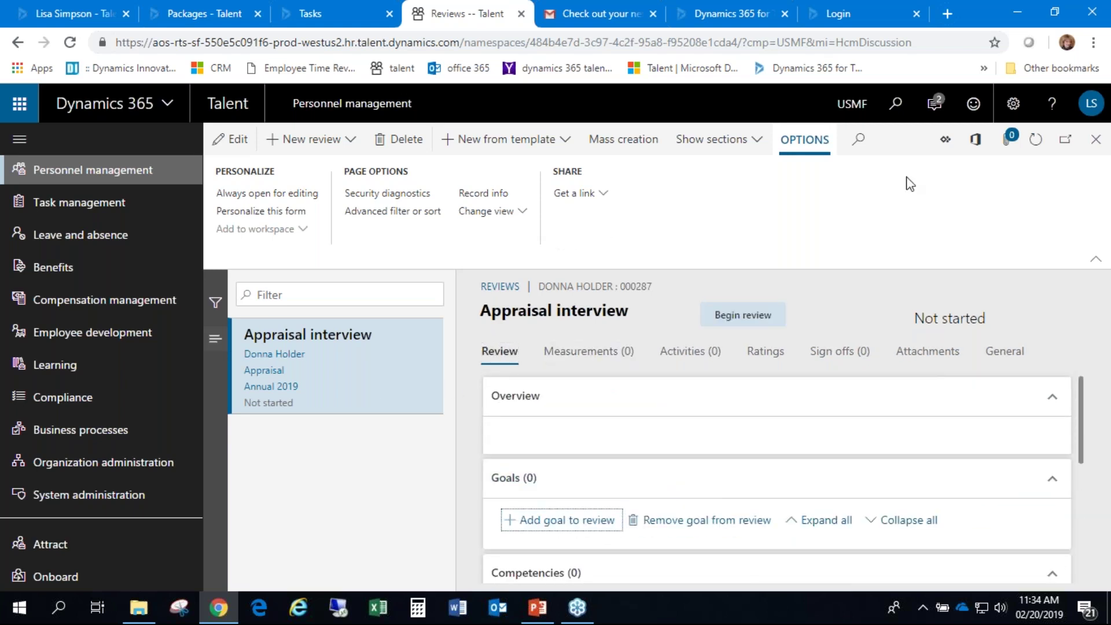
{"action": "left_click", "coordinate": [1096, 139]}
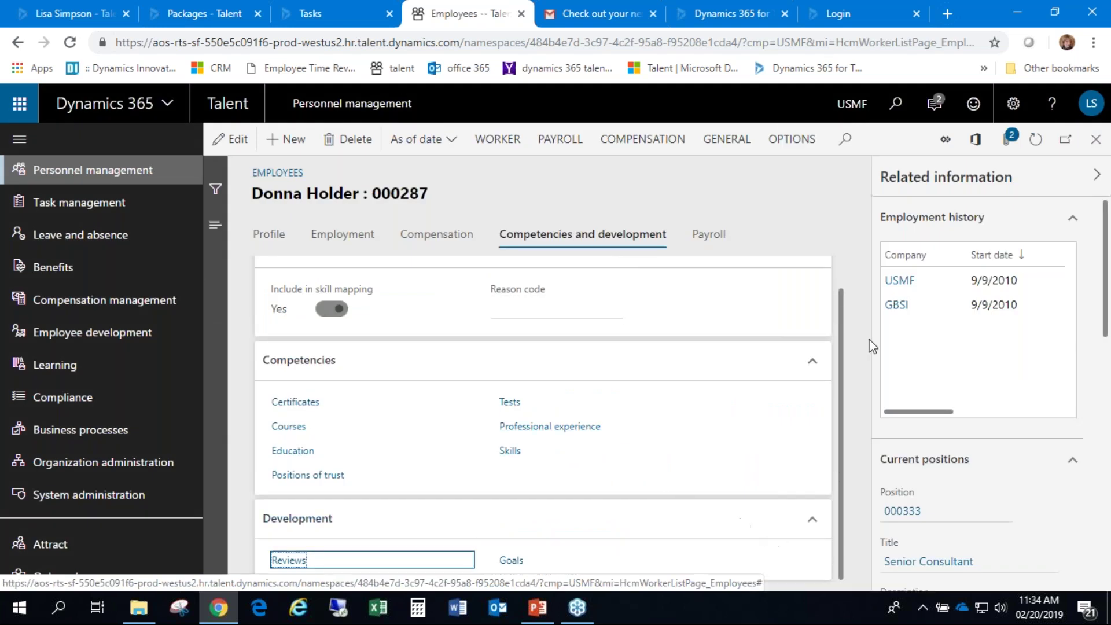
View the employee's payroll earning codes, open position 000333 from the Regular earning line, and close the position page.
{"action": "left_click", "coordinate": [716, 233]}
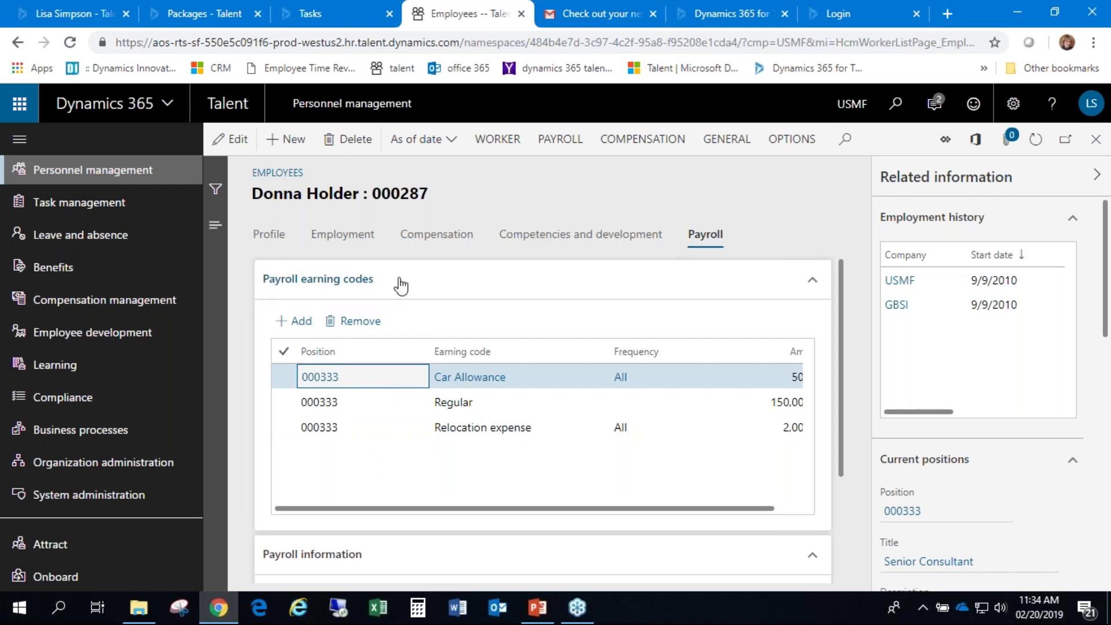
{"action": "left_click", "coordinate": [333, 404]}
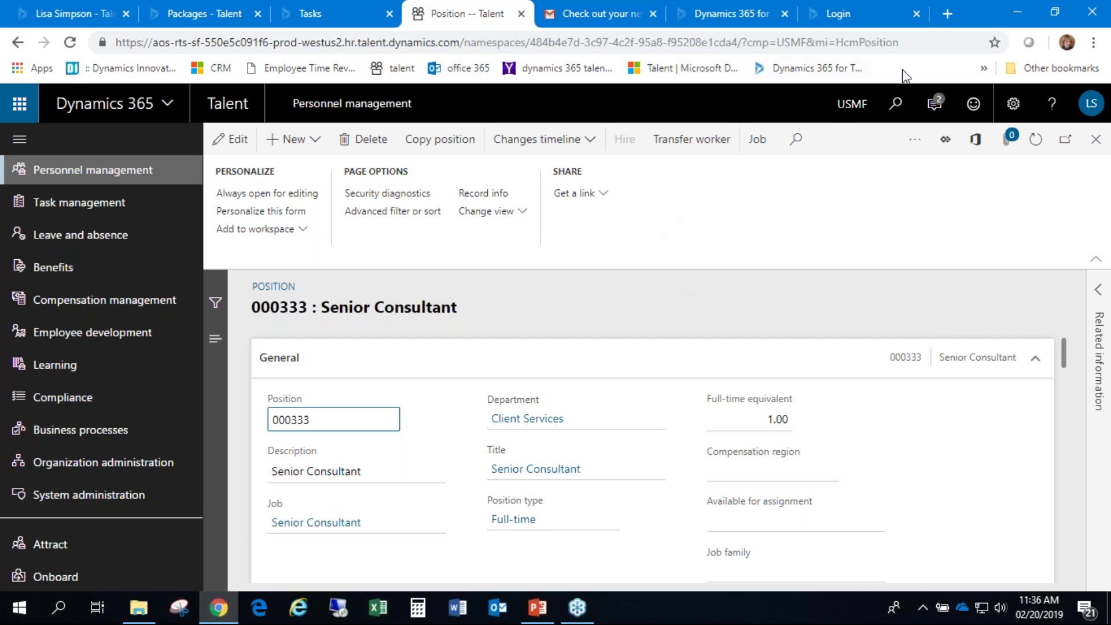
{"action": "left_click", "coordinate": [1096, 139]}
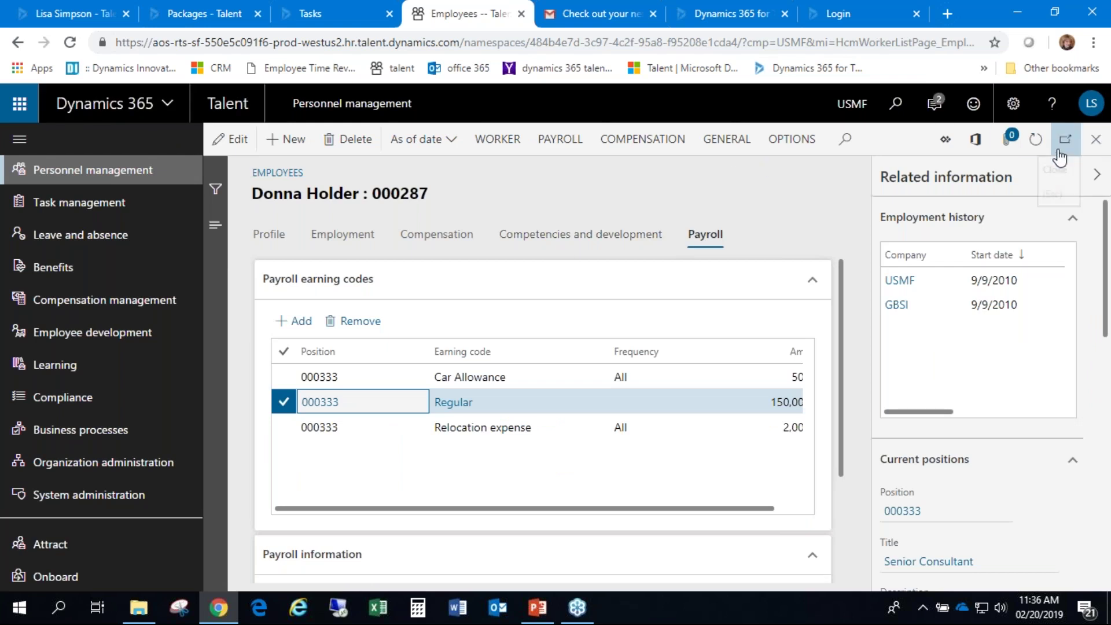
Check the employee record's general case and setup actions, close the record, and open the People workspace.
{"action": "left_click", "coordinate": [726, 144]}
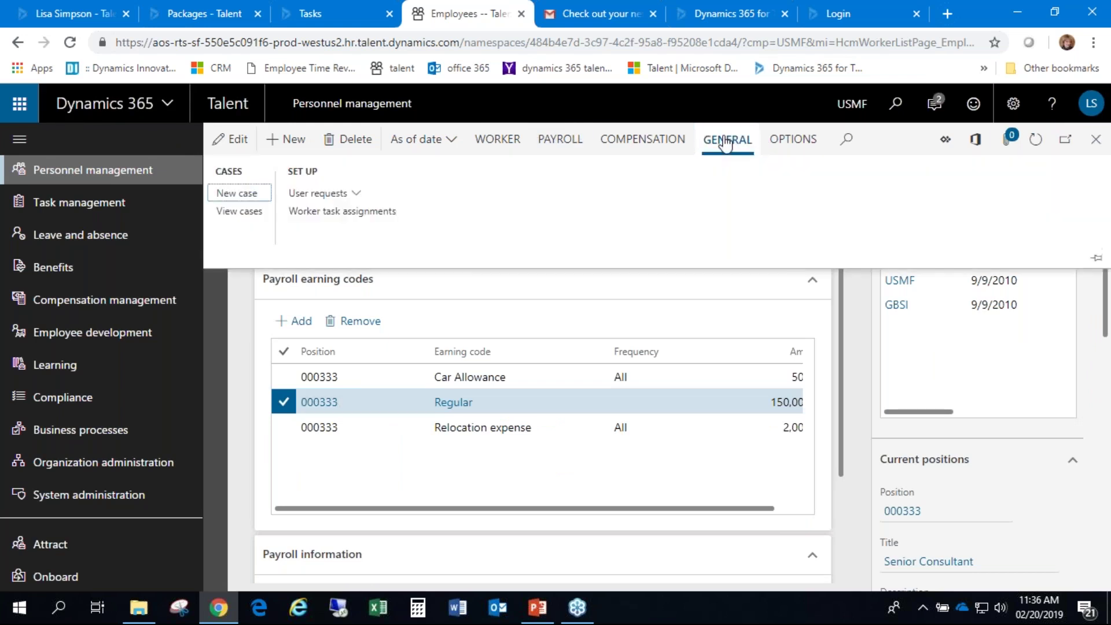
{"action": "left_click", "coordinate": [1096, 140]}
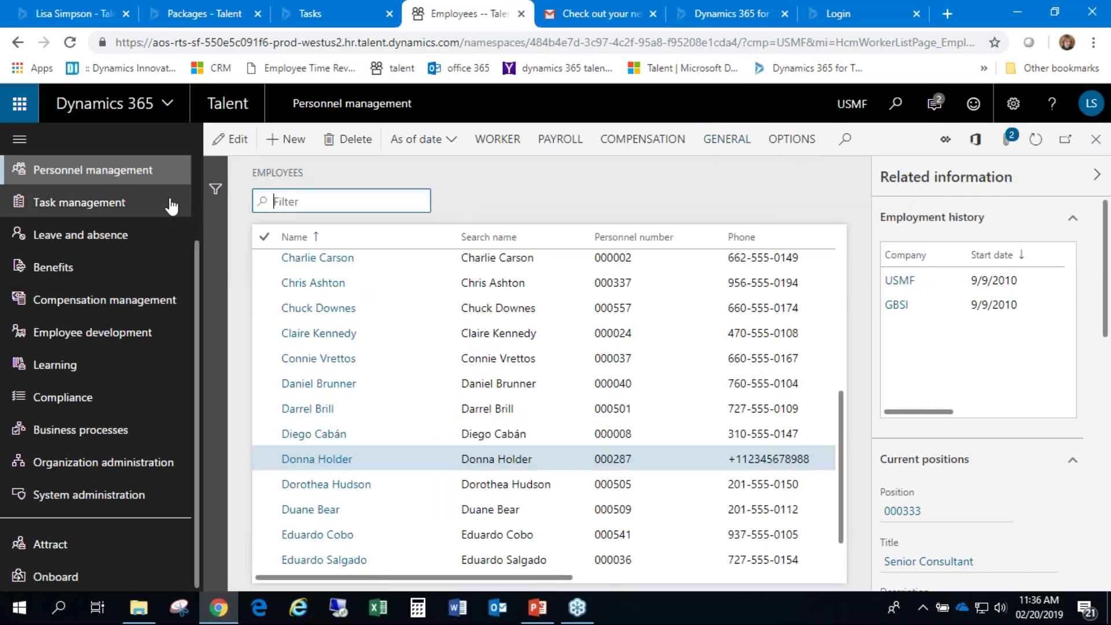
{"action": "scroll", "coordinate": [168, 202], "scroll_direction": "up", "scroll_amount": 2}
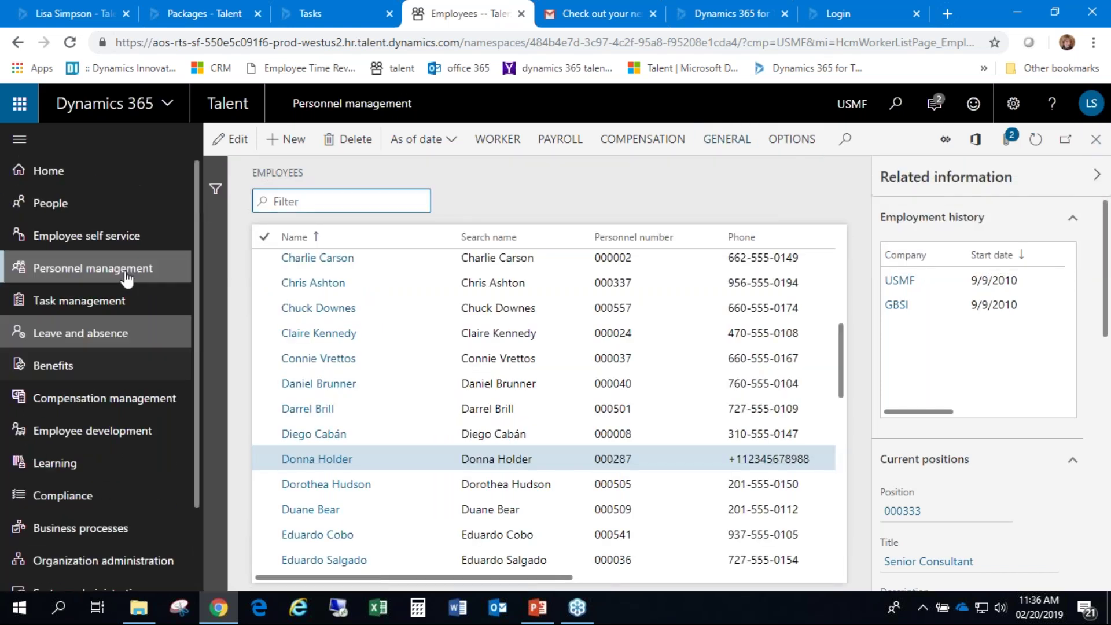
{"action": "left_click", "coordinate": [46, 207]}
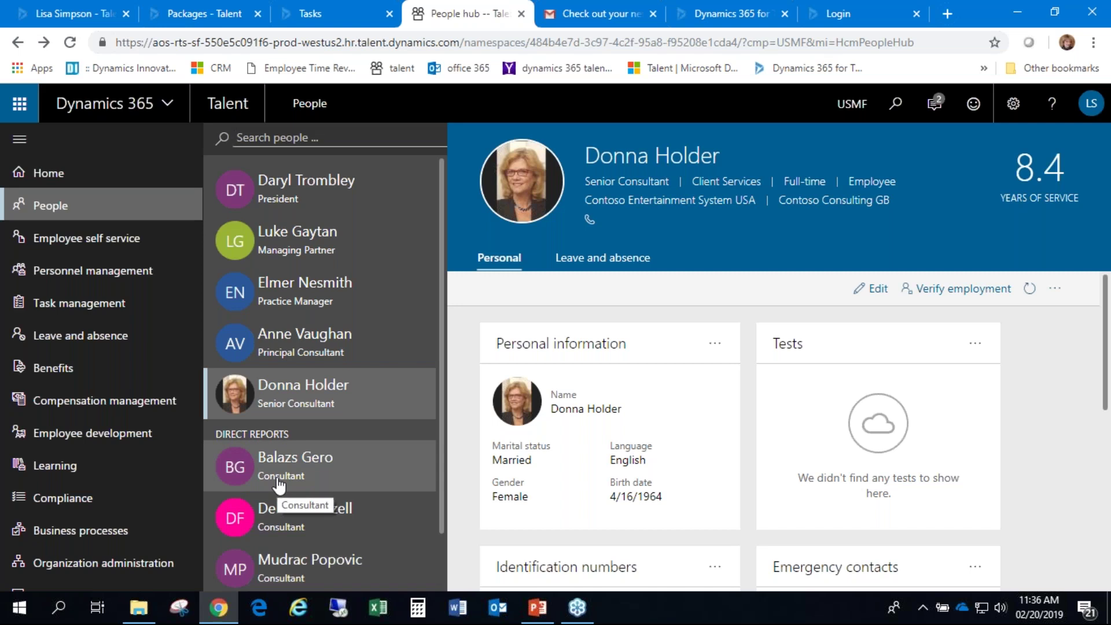
View the personal information of the first two consultants among the Senior Consultant's direct reports.
{"action": "left_click", "coordinate": [308, 475]}
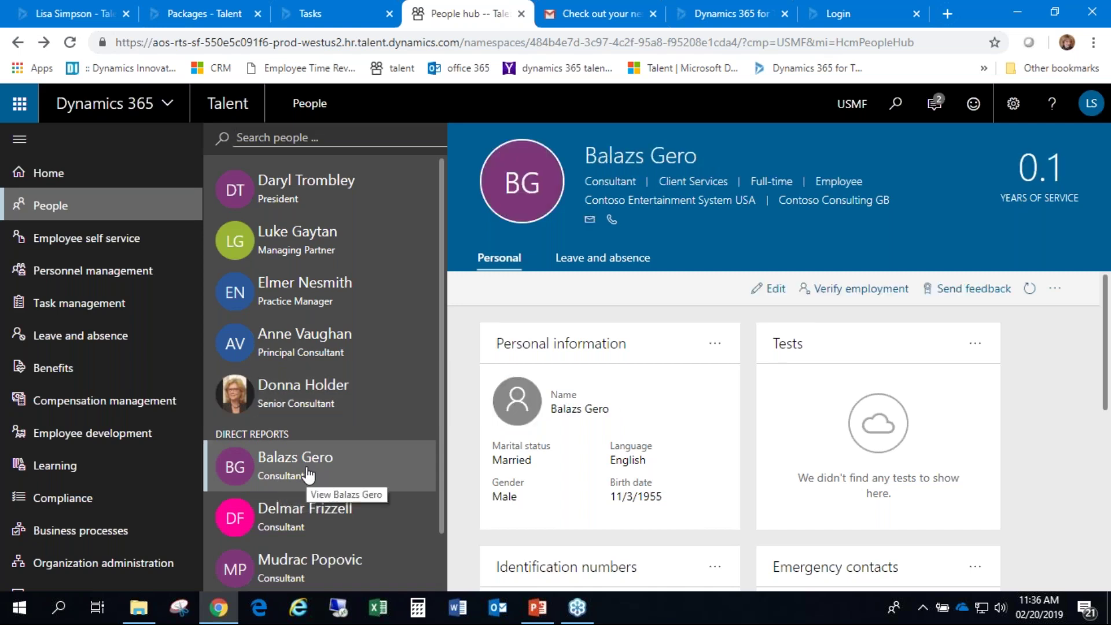
{"action": "left_click_drag", "start_coordinate": [440, 464], "coordinate": [439, 563]}
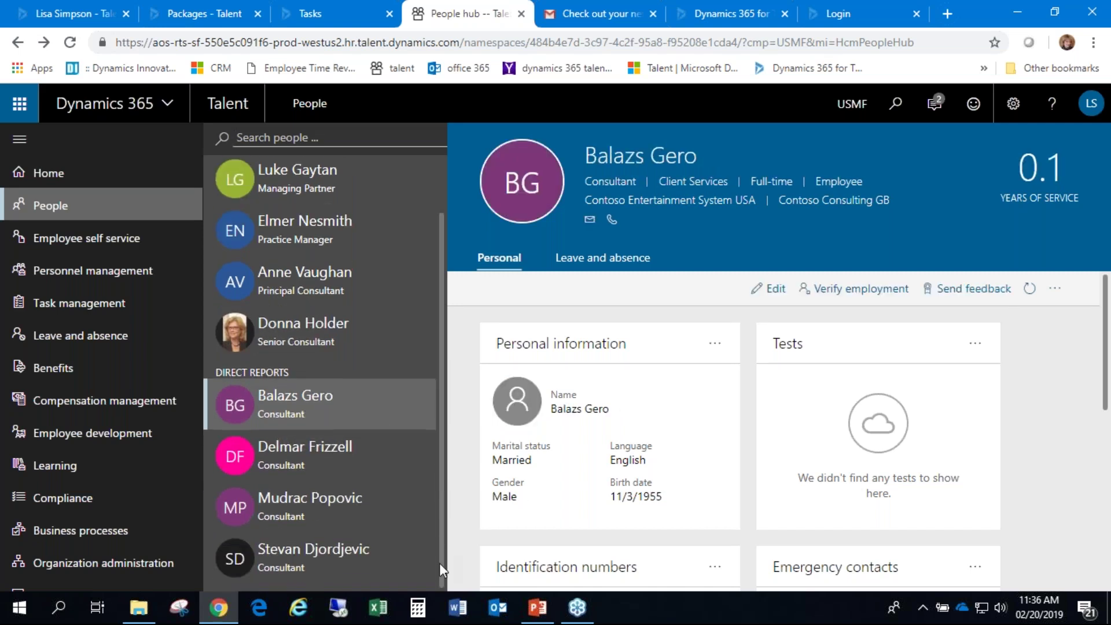
{"action": "left_click", "coordinate": [332, 456]}
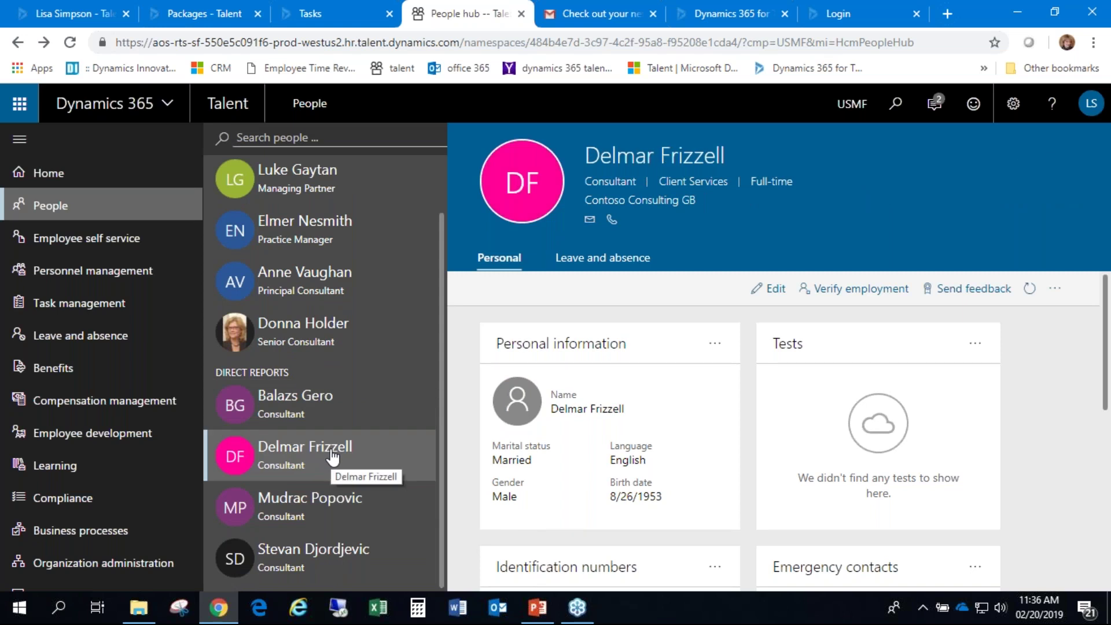
Compare the leave and absence details of the direct reports, ending on the Senior Consultant's own PTO - Exempt plan.
{"action": "left_click", "coordinate": [605, 260]}
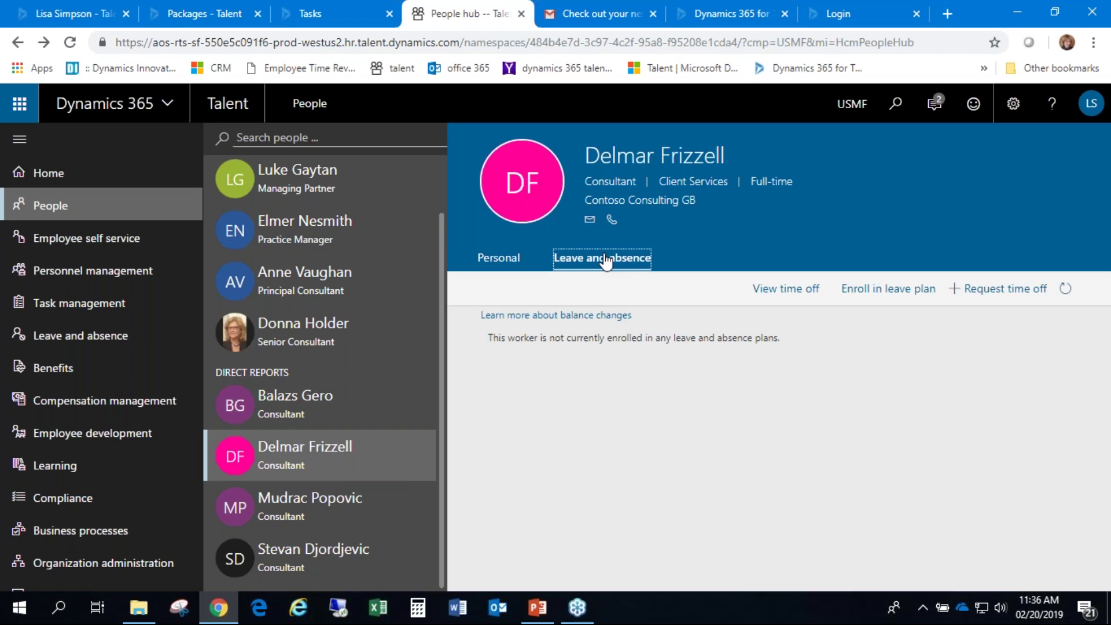
{"action": "left_click", "coordinate": [350, 395]}
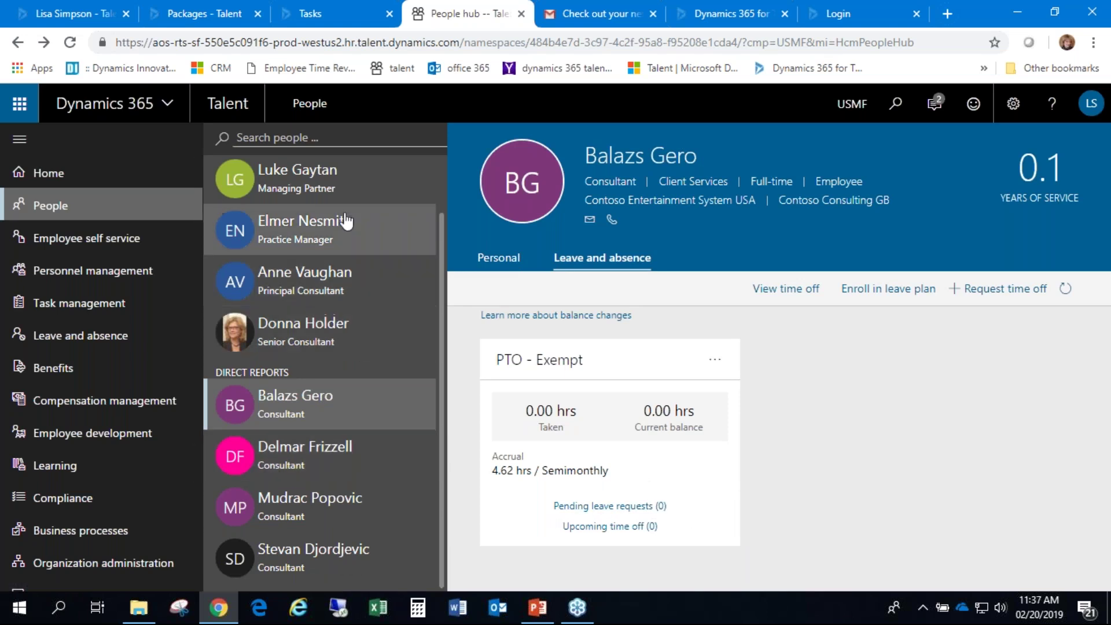
{"action": "left_click", "coordinate": [329, 342]}
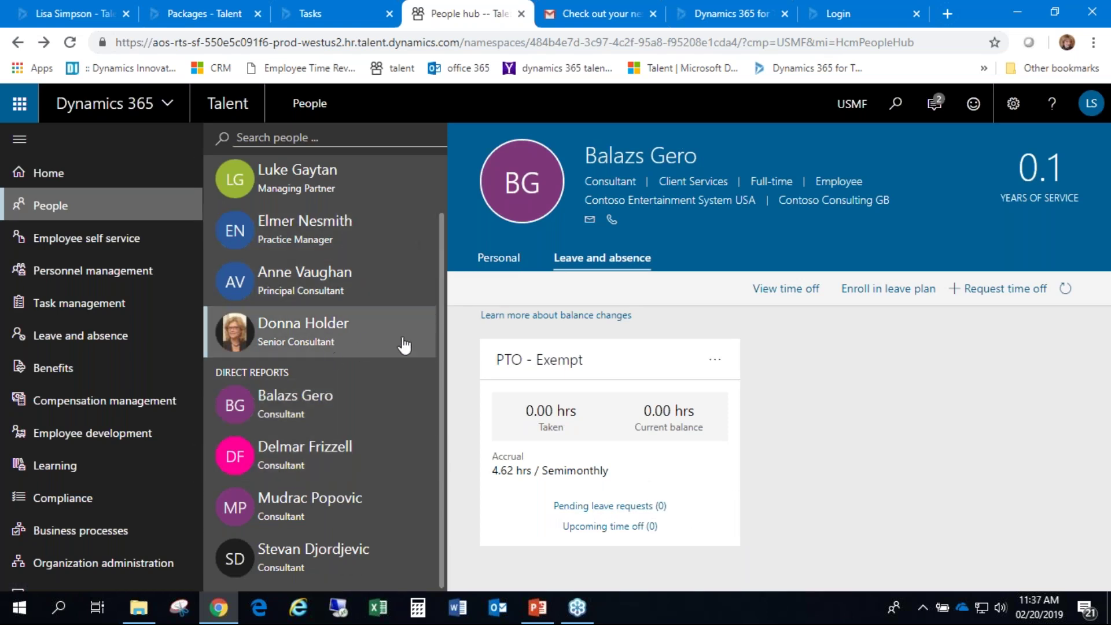
{"action": "left_click", "coordinate": [375, 397]}
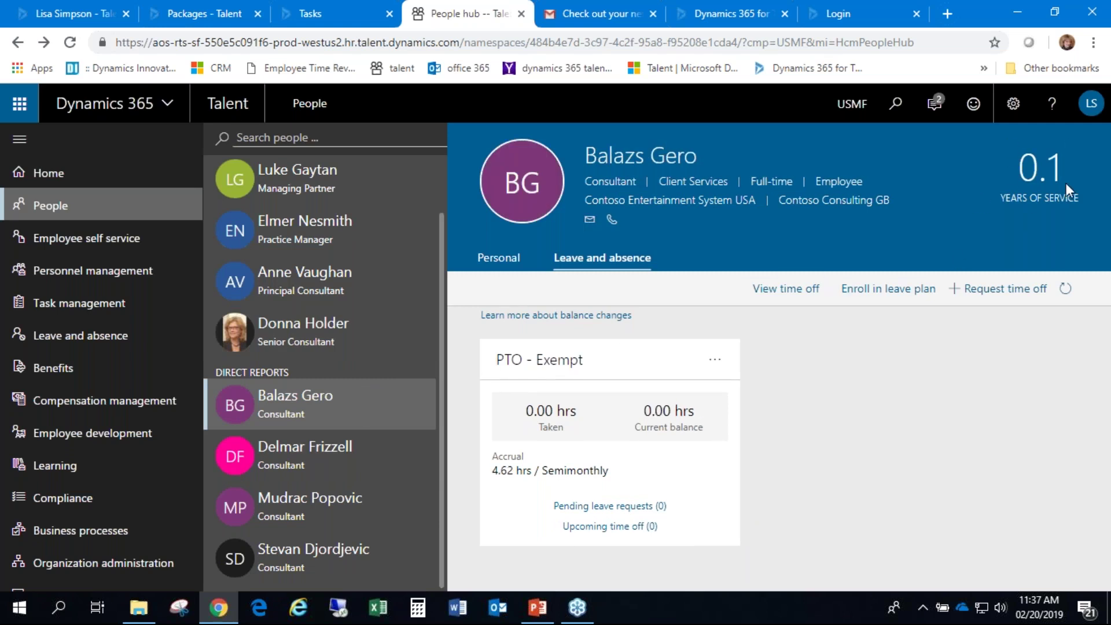
{"action": "left_click", "coordinate": [309, 463]}
{"action": "left_click", "coordinate": [317, 528]}
{"action": "left_click", "coordinate": [319, 549]}
{"action": "left_click", "coordinate": [312, 328]}
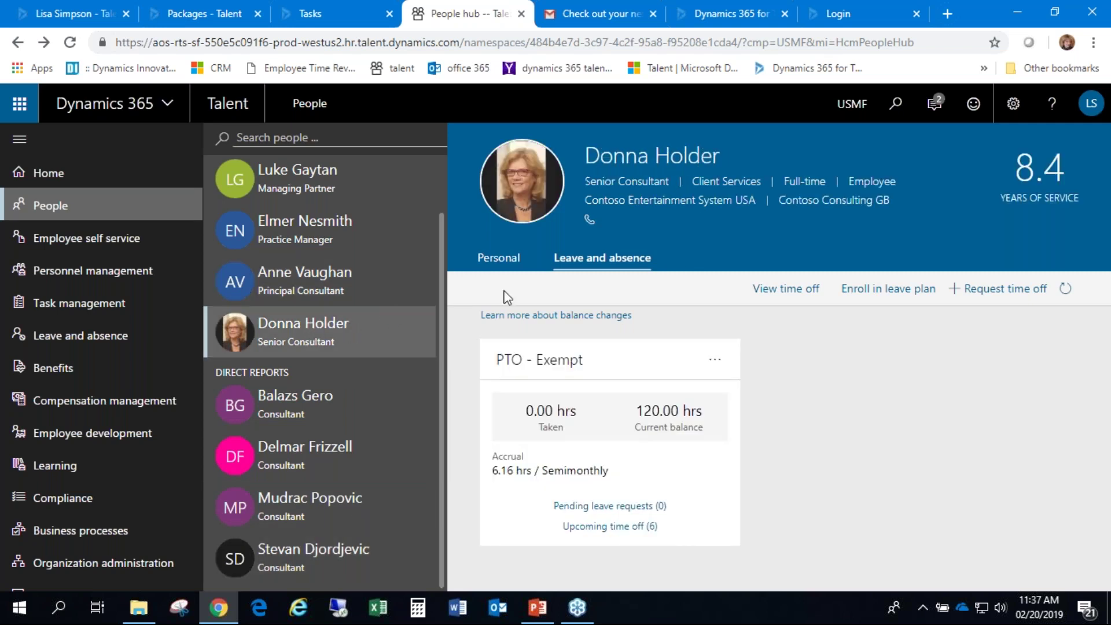
Review the Senior Consultant's personal details, including tests, identification numbers, emergency contacts and certificates.
{"action": "left_click", "coordinate": [497, 259]}
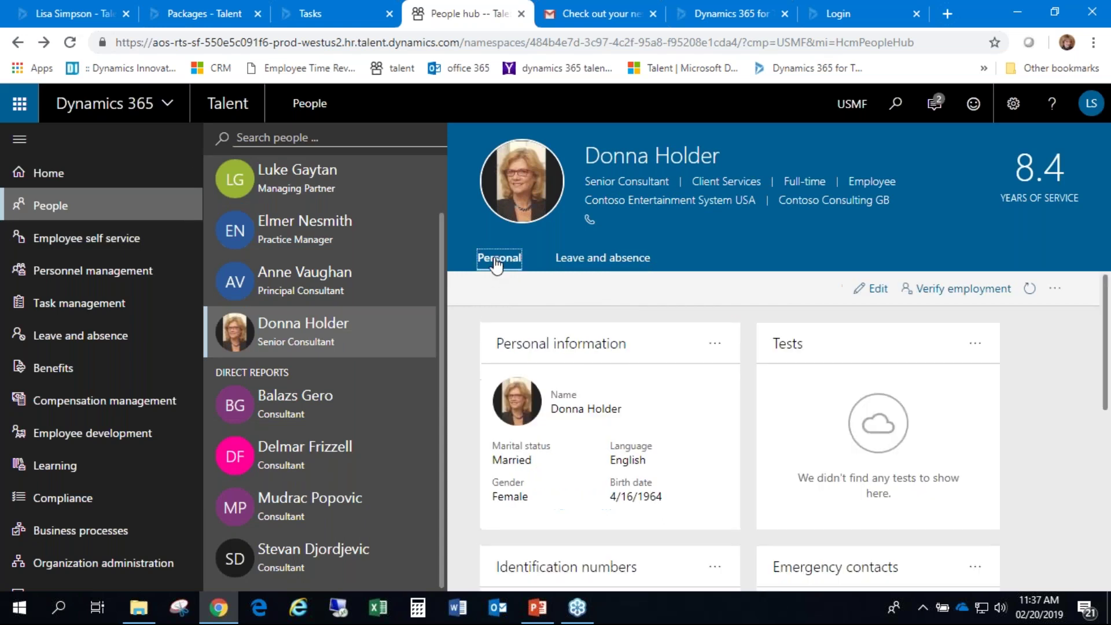
{"action": "scroll", "coordinate": [942, 491], "scroll_direction": "down", "scroll_amount": 6}
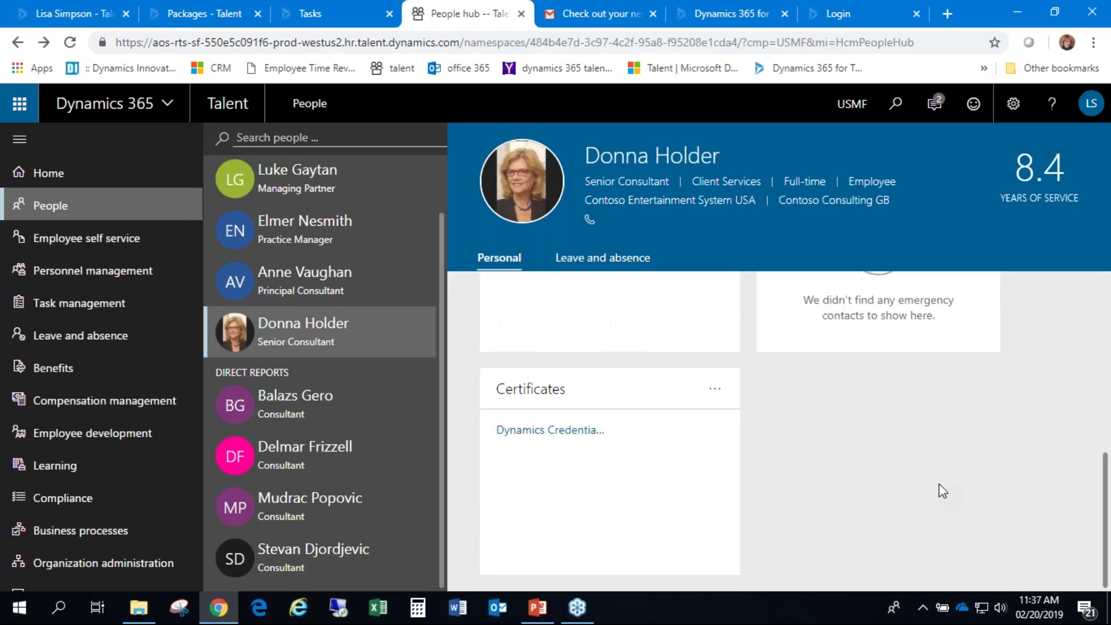
{"action": "scroll", "coordinate": [943, 489], "scroll_direction": "up", "scroll_amount": 6}
{"action": "scroll", "coordinate": [692, 428], "scroll_direction": "down", "scroll_amount": 1}
{"action": "scroll", "coordinate": [692, 429], "scroll_direction": "down", "scroll_amount": 5}
{"action": "scroll", "coordinate": [692, 425], "scroll_direction": "up", "scroll_amount": 6}
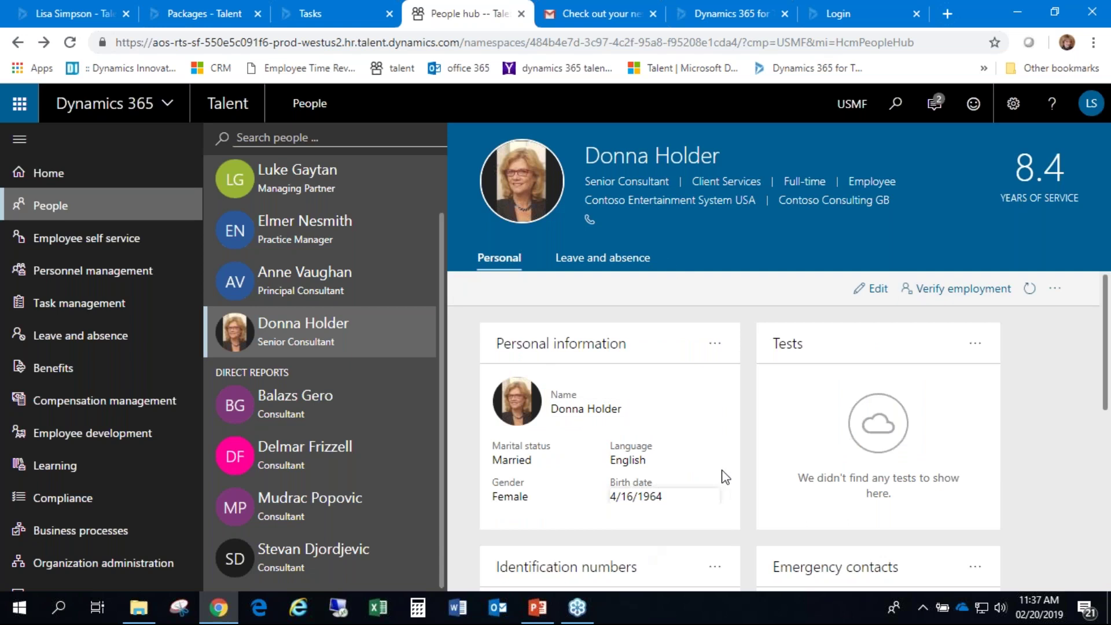
{"action": "scroll", "coordinate": [829, 491], "scroll_direction": "up", "scroll_amount": 5}
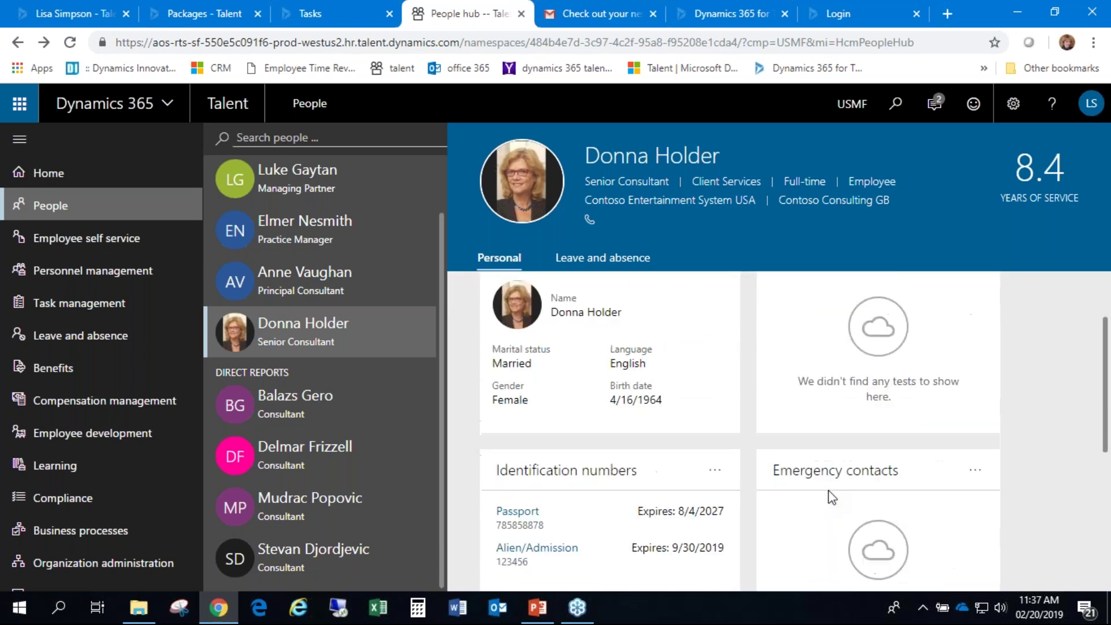
{"action": "scroll", "coordinate": [831, 496], "scroll_direction": "up", "scroll_amount": 2}
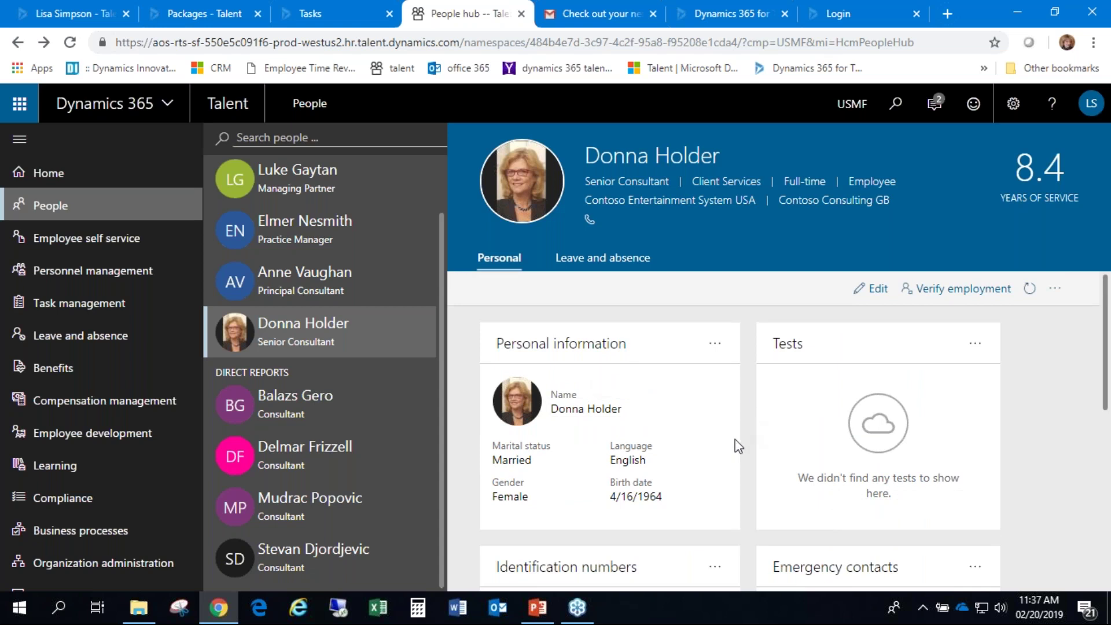
{"action": "scroll", "coordinate": [738, 439], "scroll_direction": "down", "scroll_amount": 7}
{"action": "scroll", "coordinate": [737, 439], "scroll_direction": "up", "scroll_amount": 6}
{"action": "scroll", "coordinate": [737, 438], "scroll_direction": "up", "scroll_amount": 3}
{"action": "scroll", "coordinate": [737, 439], "scroll_direction": "down", "scroll_amount": 3}
{"action": "scroll", "coordinate": [737, 439], "scroll_direction": "down", "scroll_amount": 4}
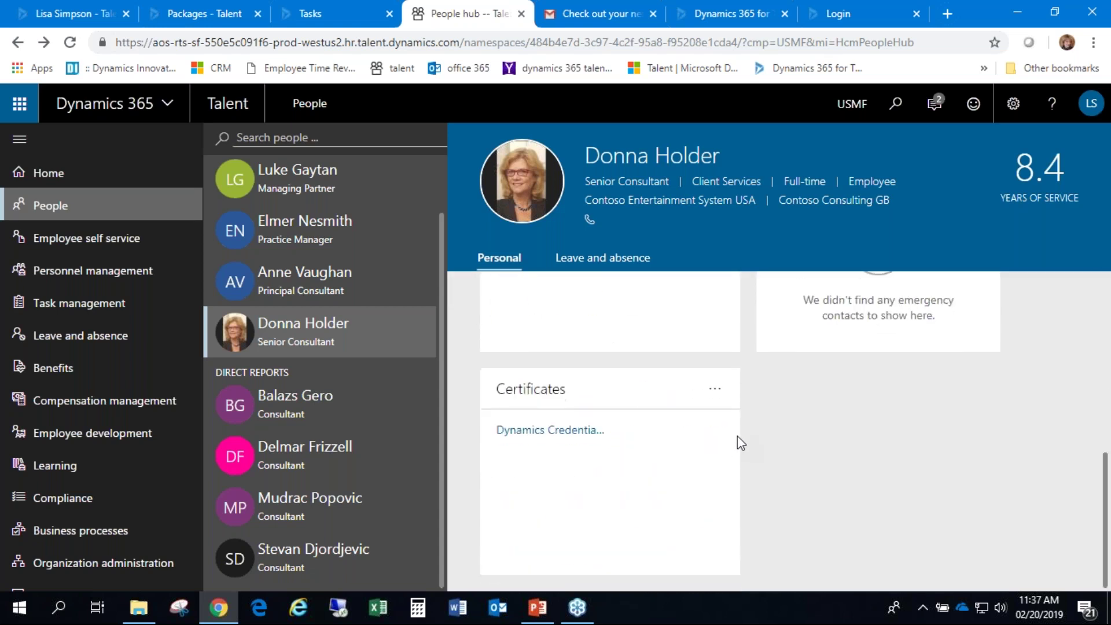
Open the personal details from Employee self service and view the addresses and contact details.
{"action": "left_click", "coordinate": [120, 247]}
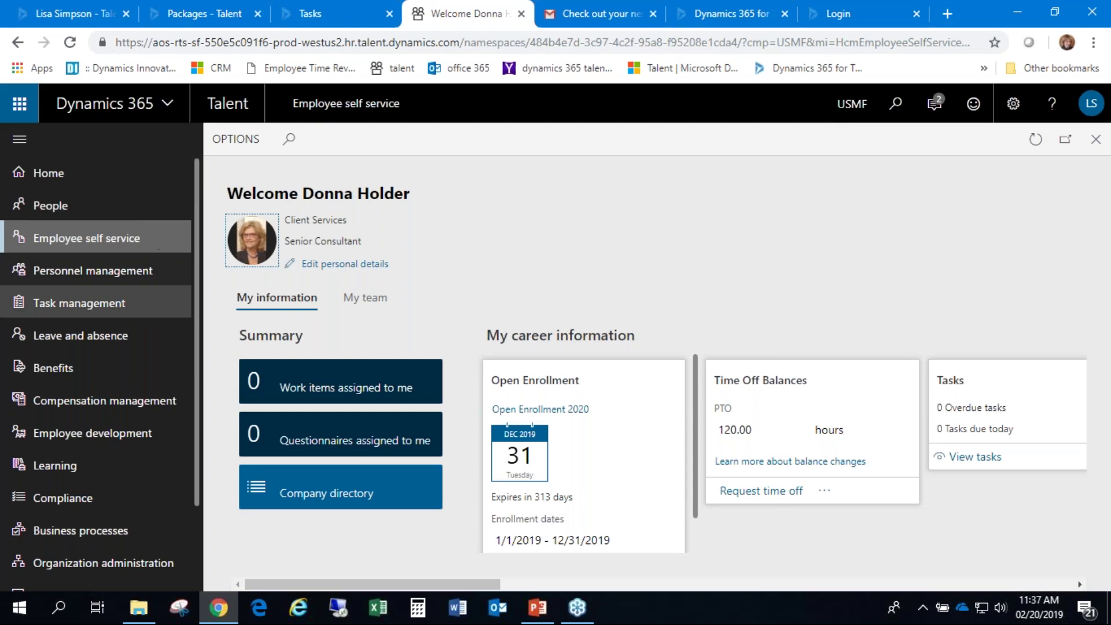
{"action": "left_click", "coordinate": [362, 266]}
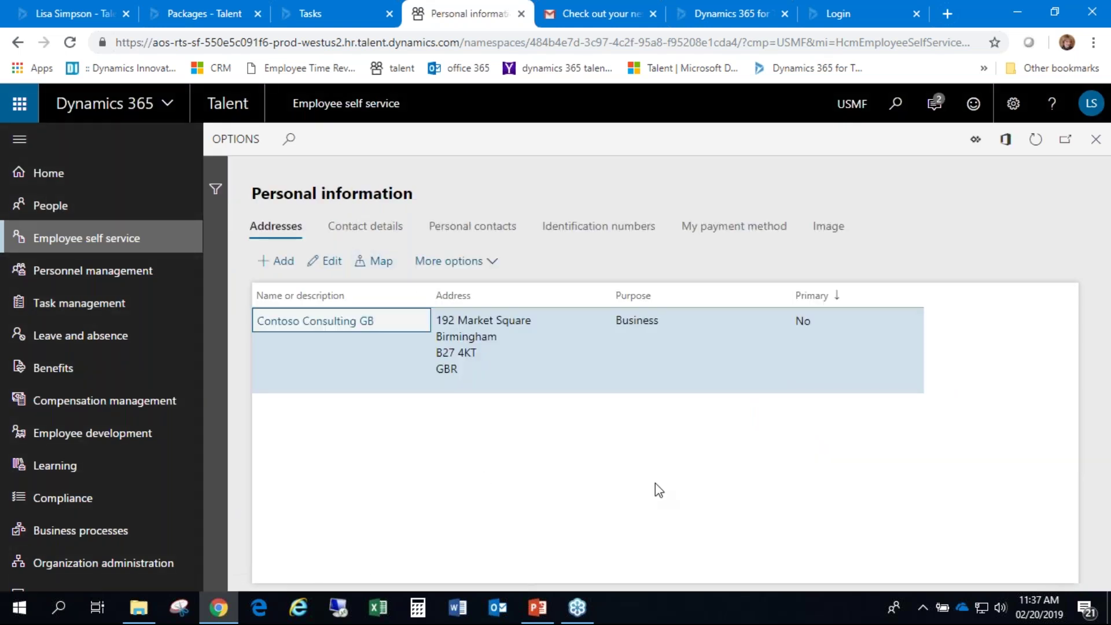
{"action": "left_click", "coordinate": [377, 233]}
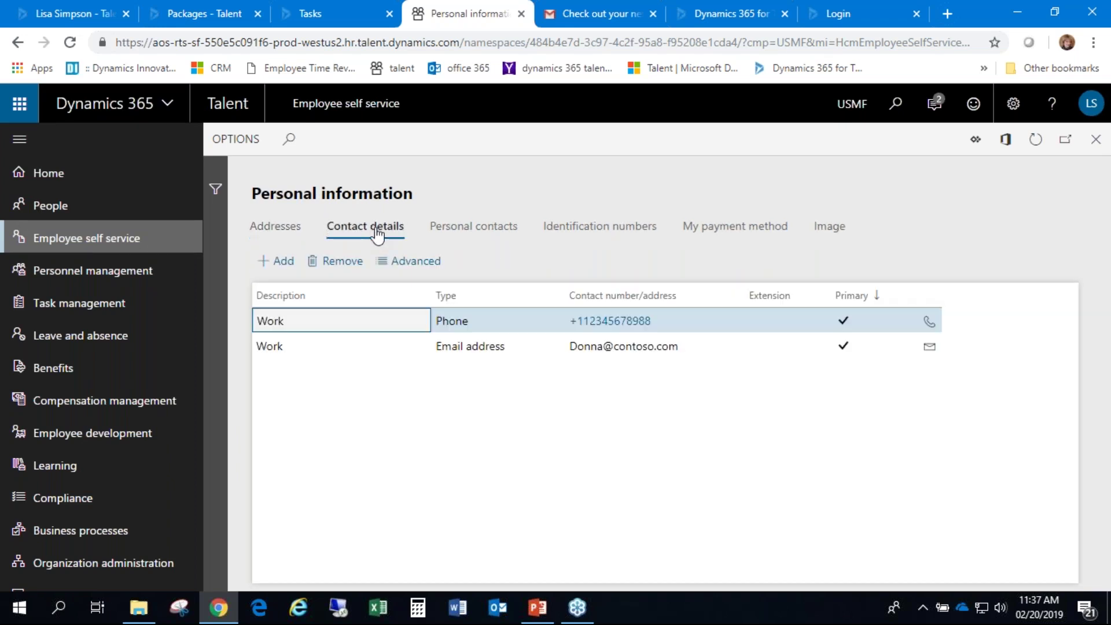
Review the personal contacts, identification numbers and addresses in the personal information, and return to the self service workspace.
{"action": "left_click", "coordinate": [479, 231]}
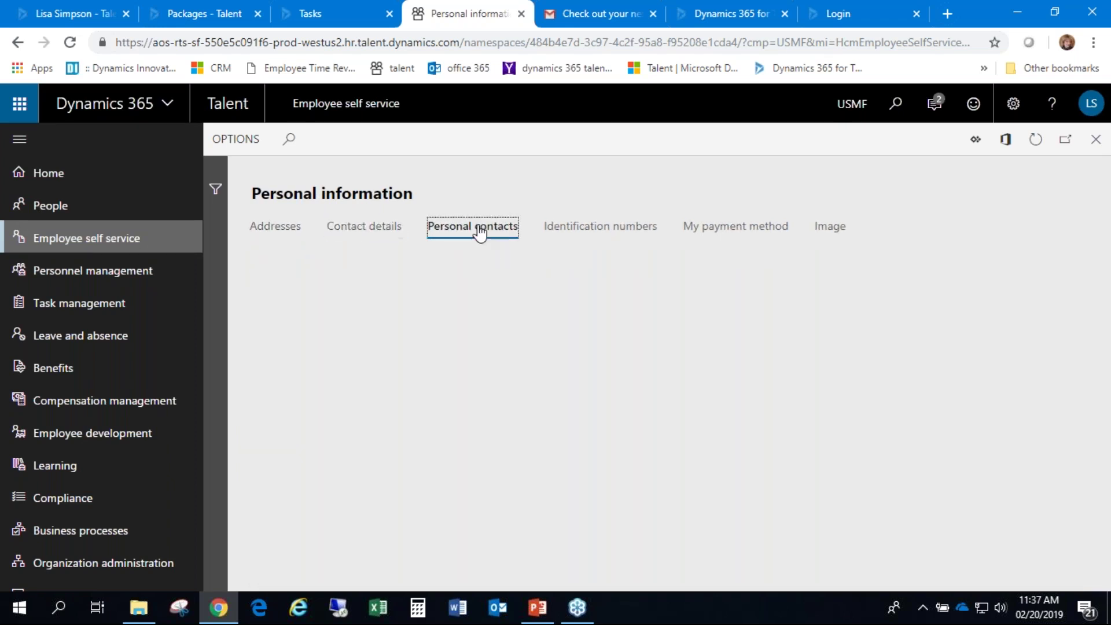
{"action": "left_click", "coordinate": [591, 232]}
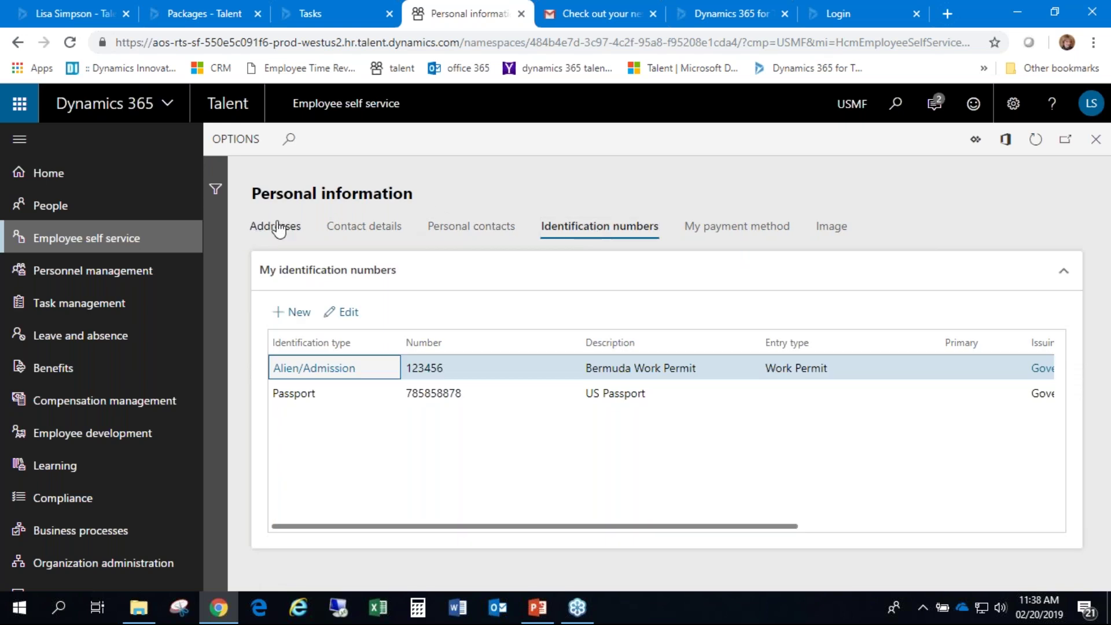
{"action": "left_click", "coordinate": [285, 226]}
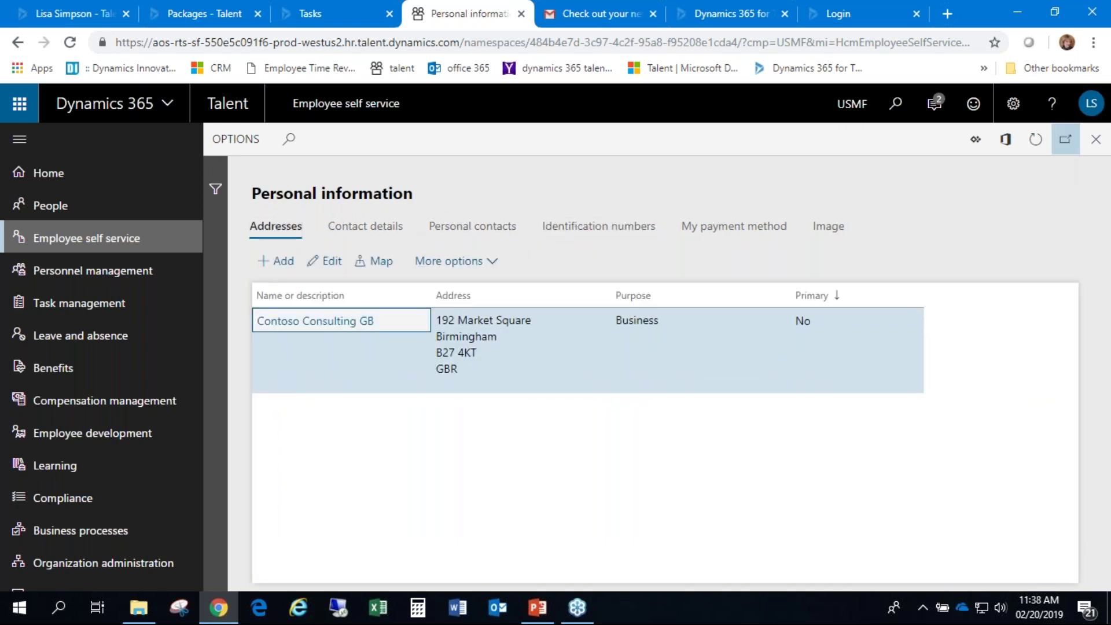
{"action": "left_click", "coordinate": [1096, 139]}
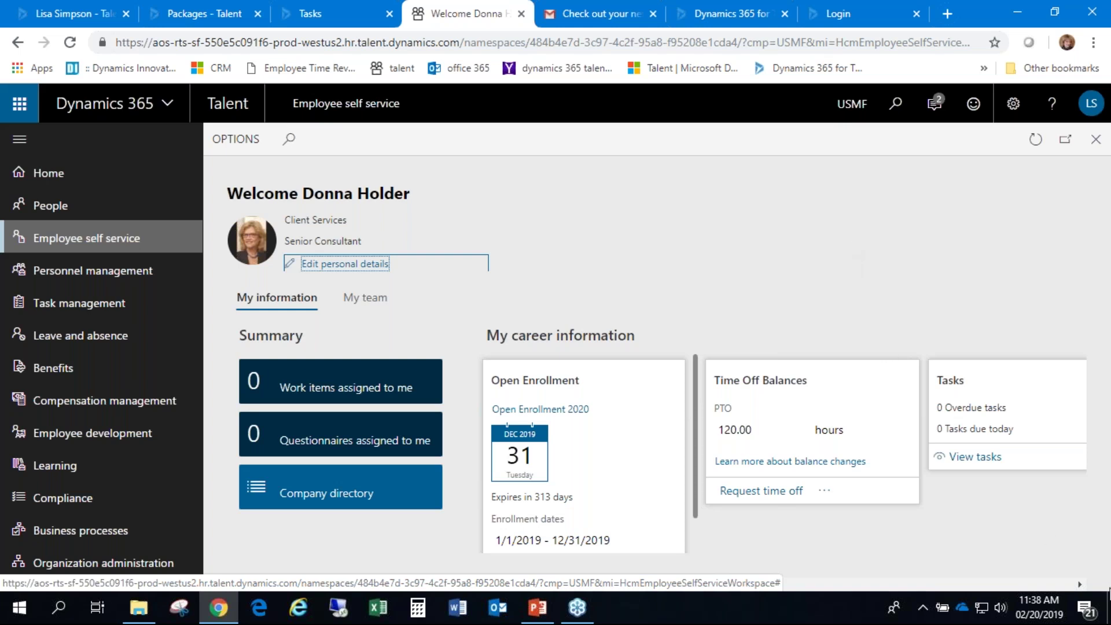
Open the Open Enrollment 2020 and review its introduction and the personal details with dependents and beneficiaries.
{"action": "left_click", "coordinate": [1081, 585]}
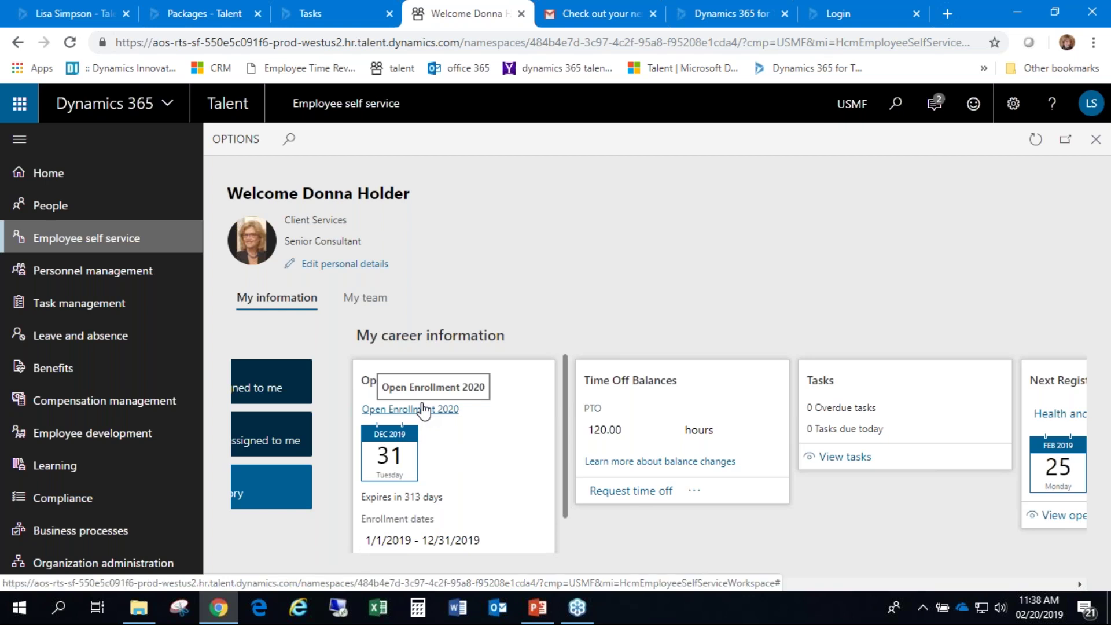
{"action": "left_click", "coordinate": [424, 409]}
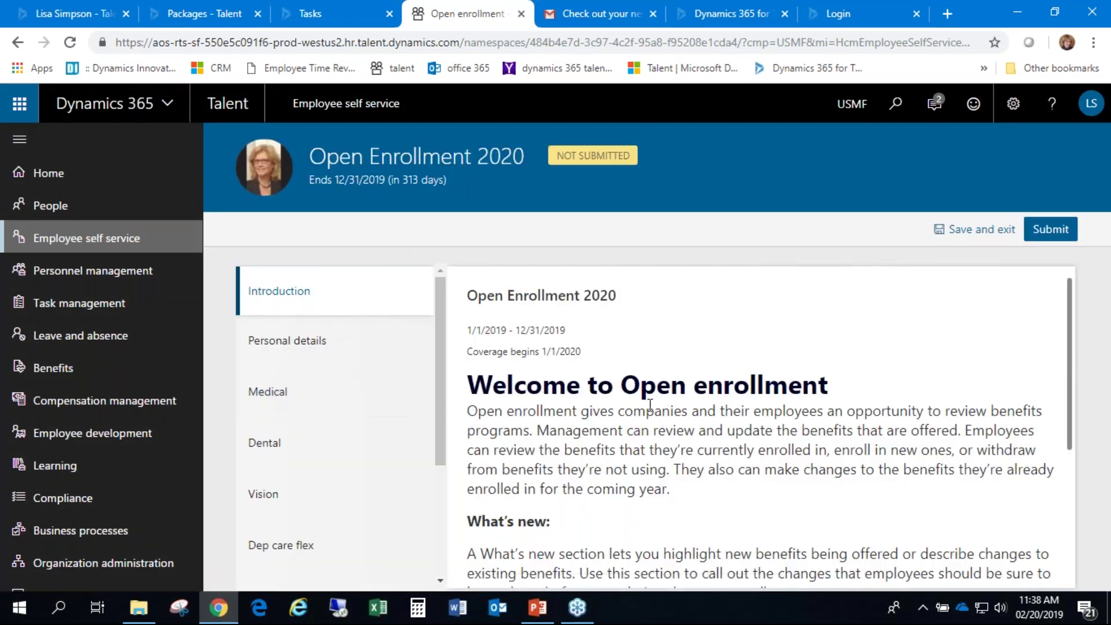
{"action": "scroll", "coordinate": [830, 417], "scroll_direction": "down", "scroll_amount": 4}
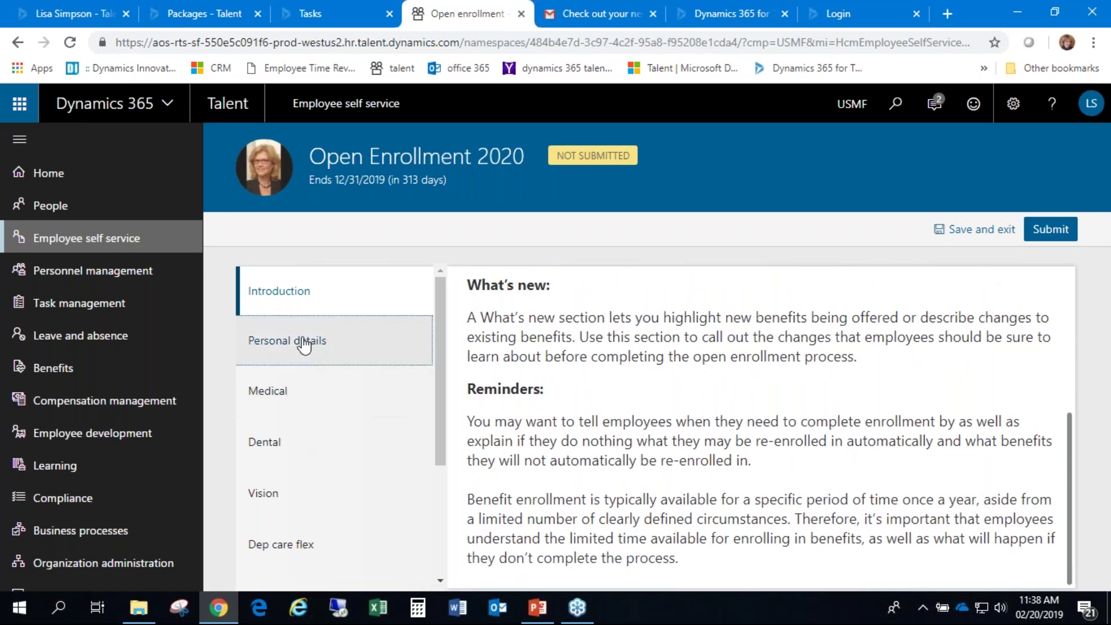
{"action": "left_click", "coordinate": [303, 345]}
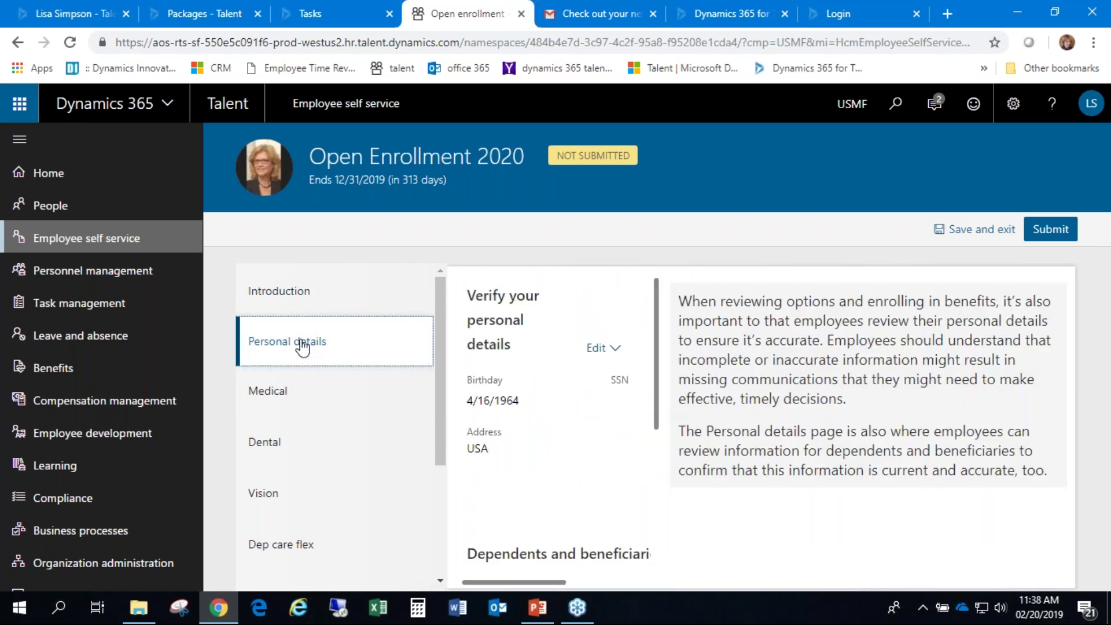
{"action": "left_click", "coordinate": [293, 396]}
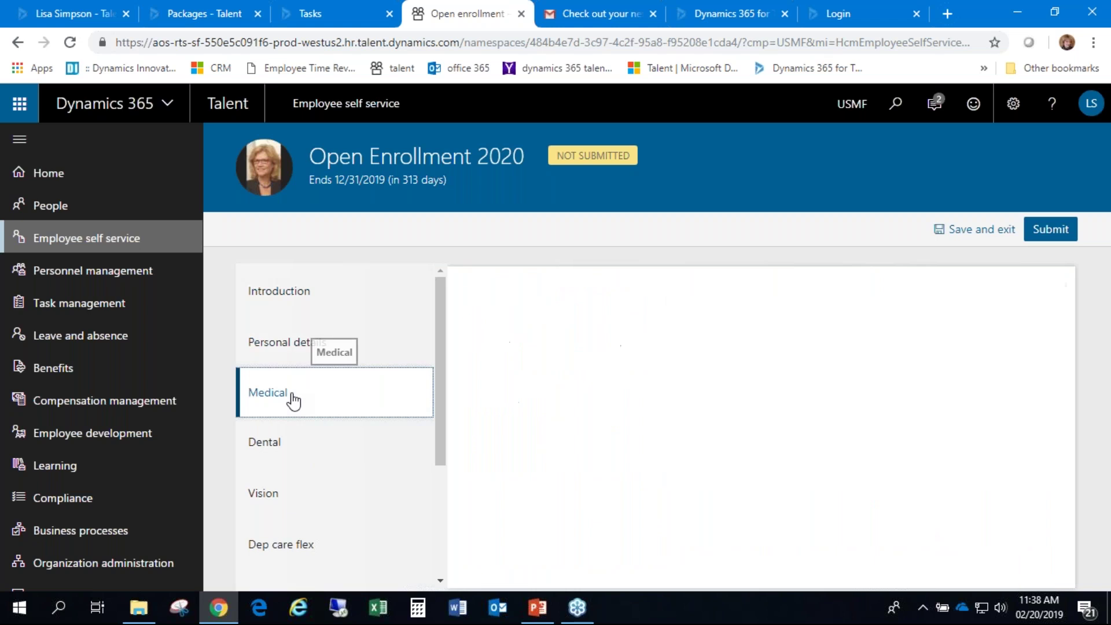
{"action": "left_click", "coordinate": [307, 346]}
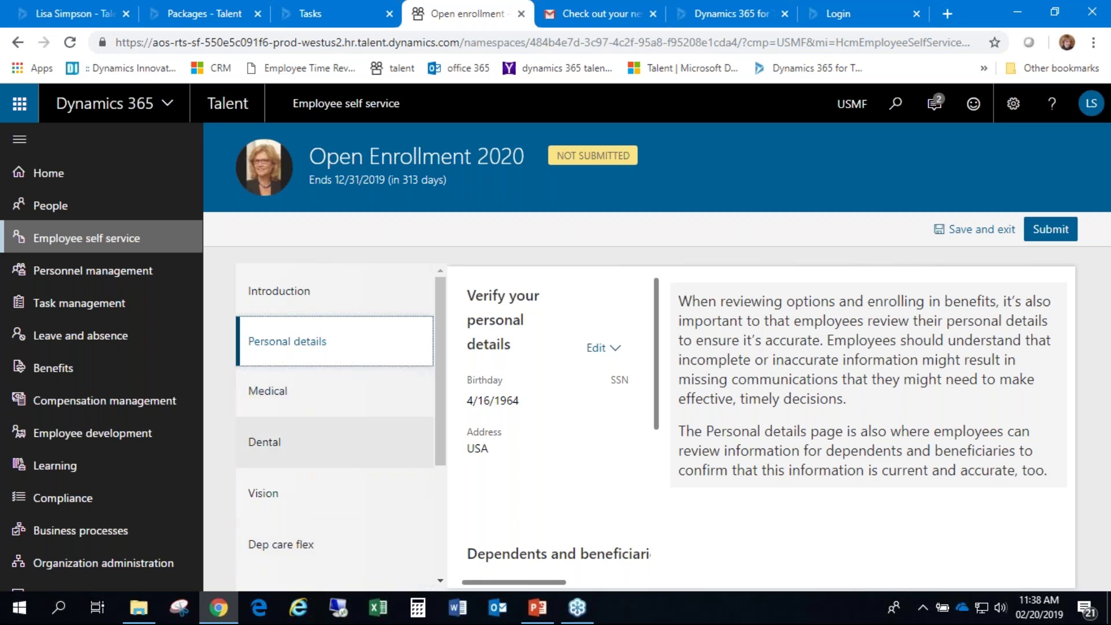
{"action": "left_click", "coordinate": [663, 563]}
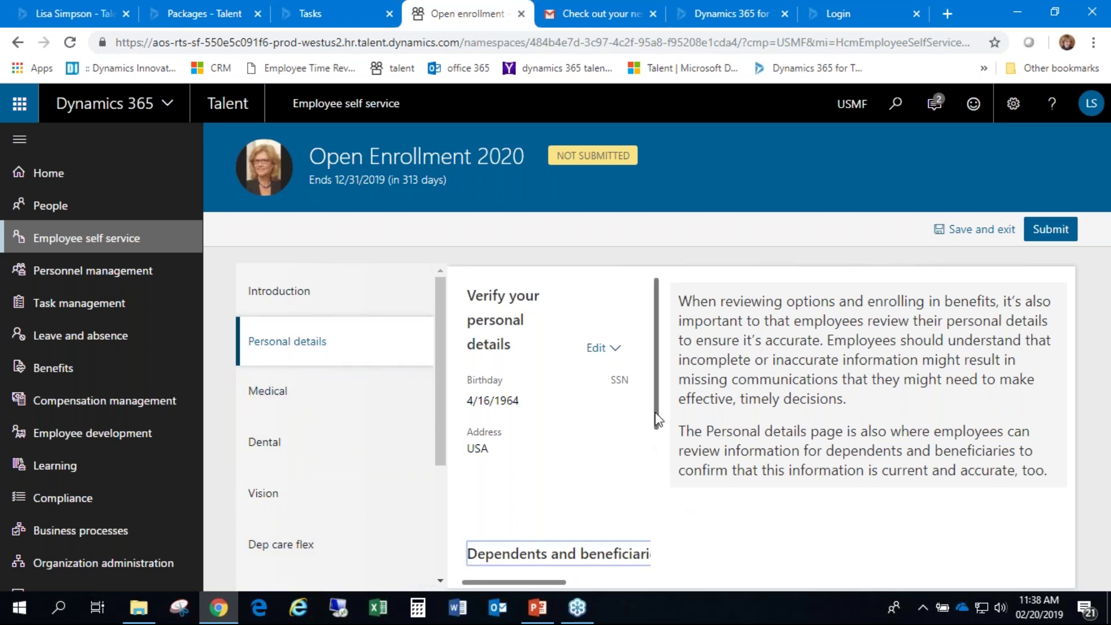
{"action": "left_click_drag", "start_coordinate": [658, 410], "coordinate": [665, 536]}
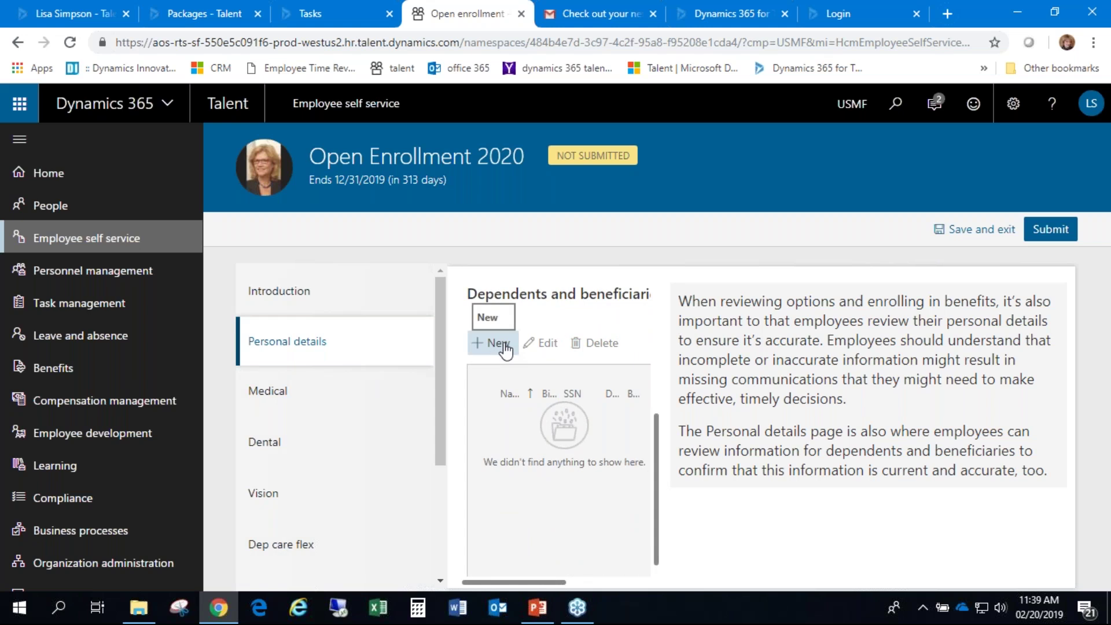
Compare the employee and company costs of the Medical HMO and PPO plan options.
{"action": "left_click", "coordinate": [286, 395]}
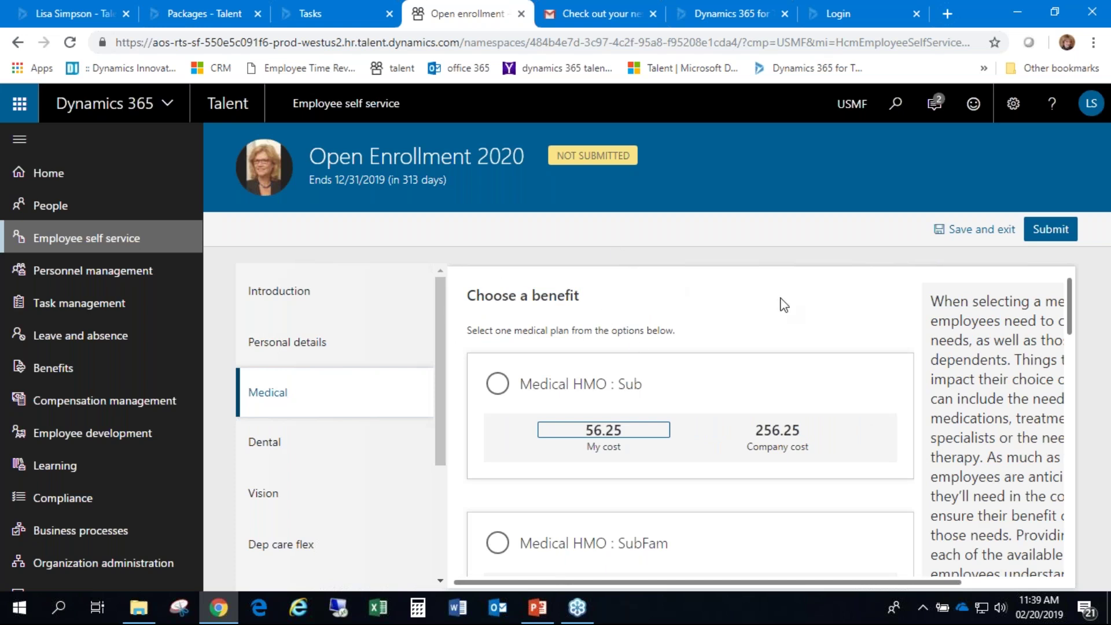
{"action": "scroll", "coordinate": [783, 305], "scroll_direction": "down", "scroll_amount": 8}
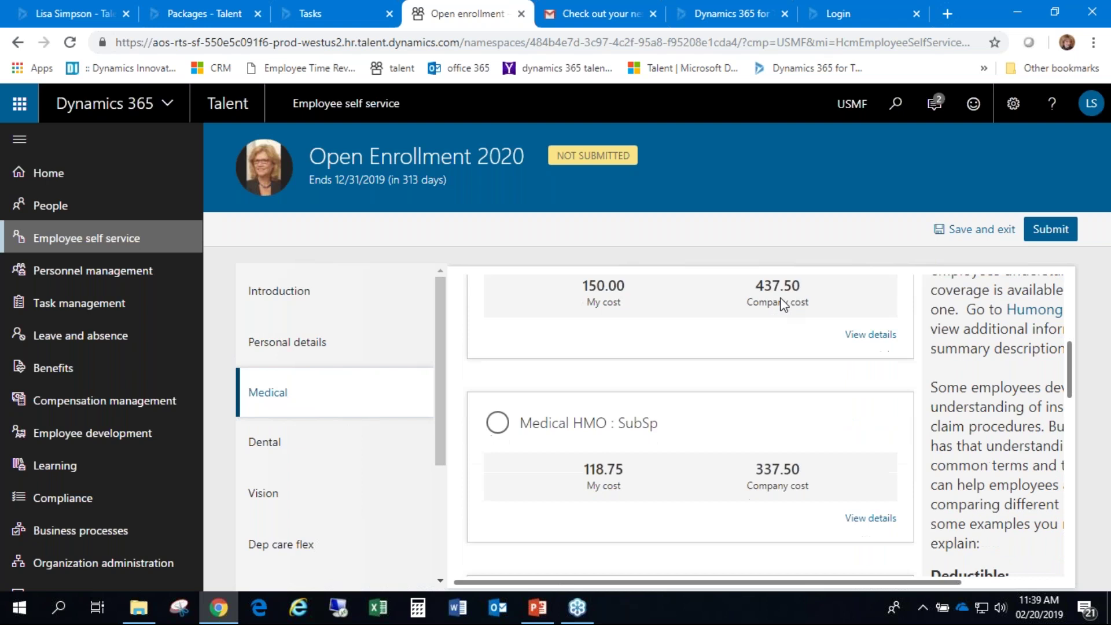
{"action": "scroll", "coordinate": [783, 305], "scroll_direction": "up", "scroll_amount": 3}
{"action": "scroll", "coordinate": [784, 305], "scroll_direction": "down", "scroll_amount": 8}
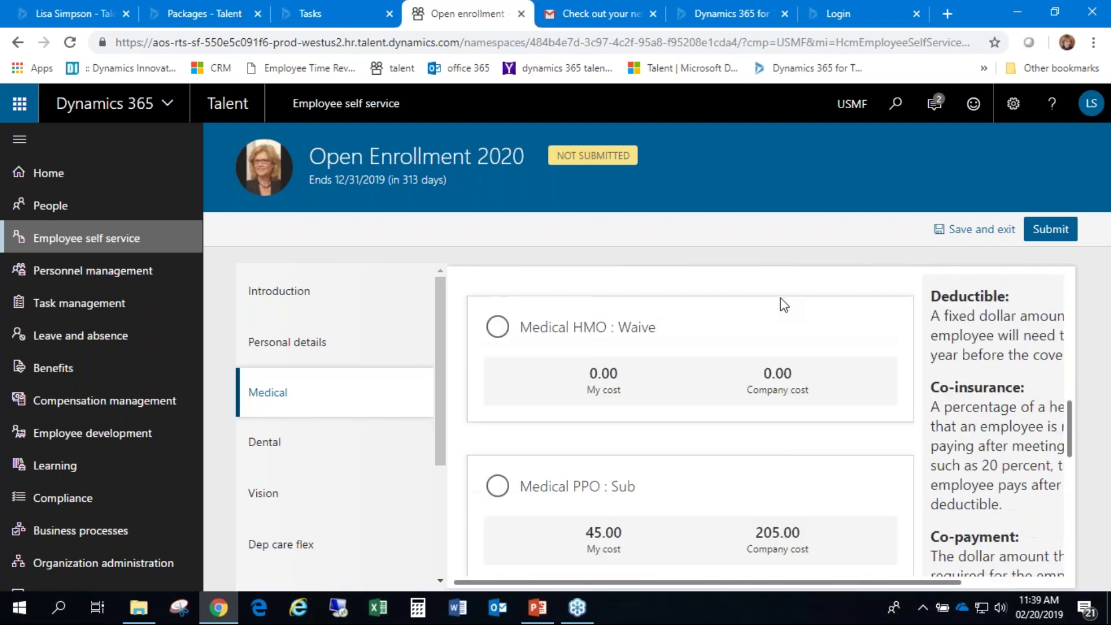
{"action": "scroll", "coordinate": [783, 305], "scroll_direction": "up", "scroll_amount": 3}
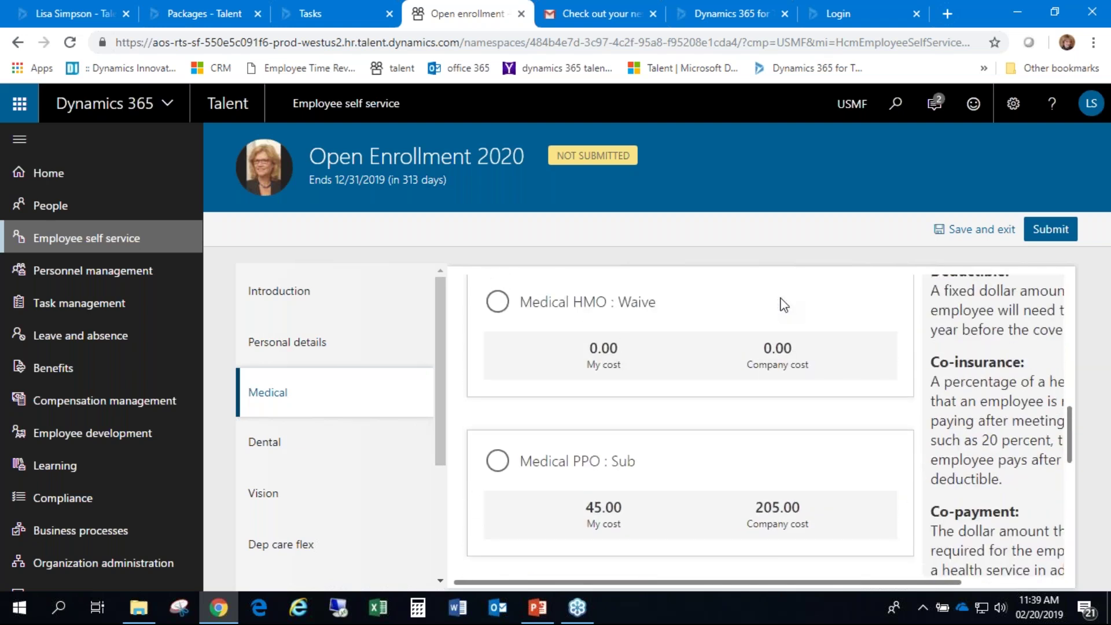
View the Dental, Vision and Term life ins benefit choices, and save and exit the open enrollment.
{"action": "left_click", "coordinate": [259, 447]}
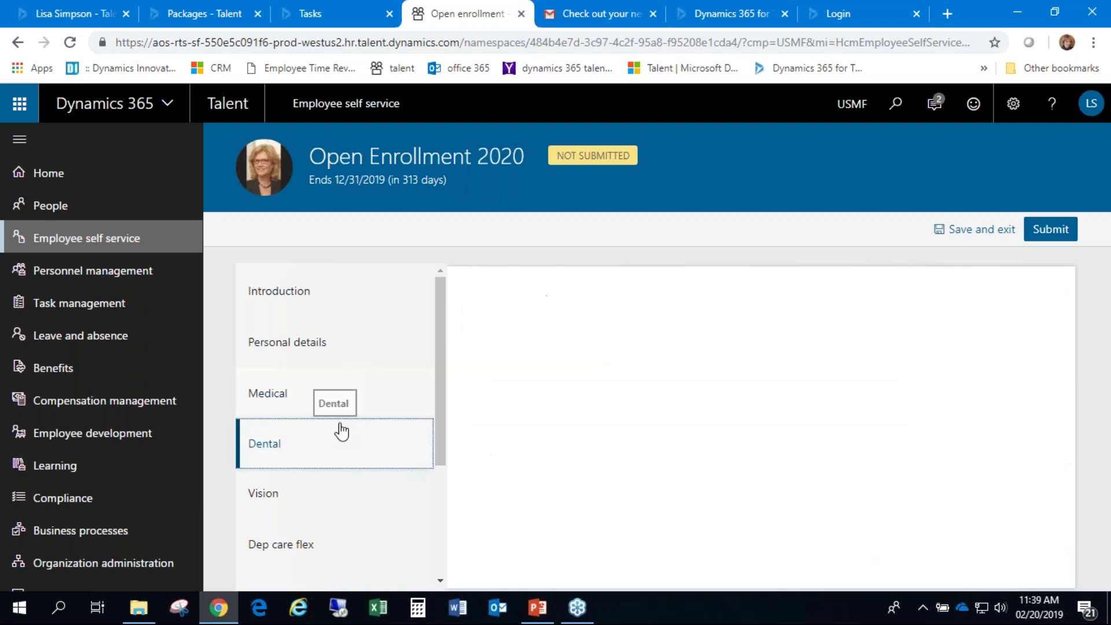
{"action": "left_click", "coordinate": [264, 503]}
{"action": "scroll", "coordinate": [439, 557], "scroll_direction": "down", "scroll_amount": 3}
{"action": "left_click", "coordinate": [312, 416]}
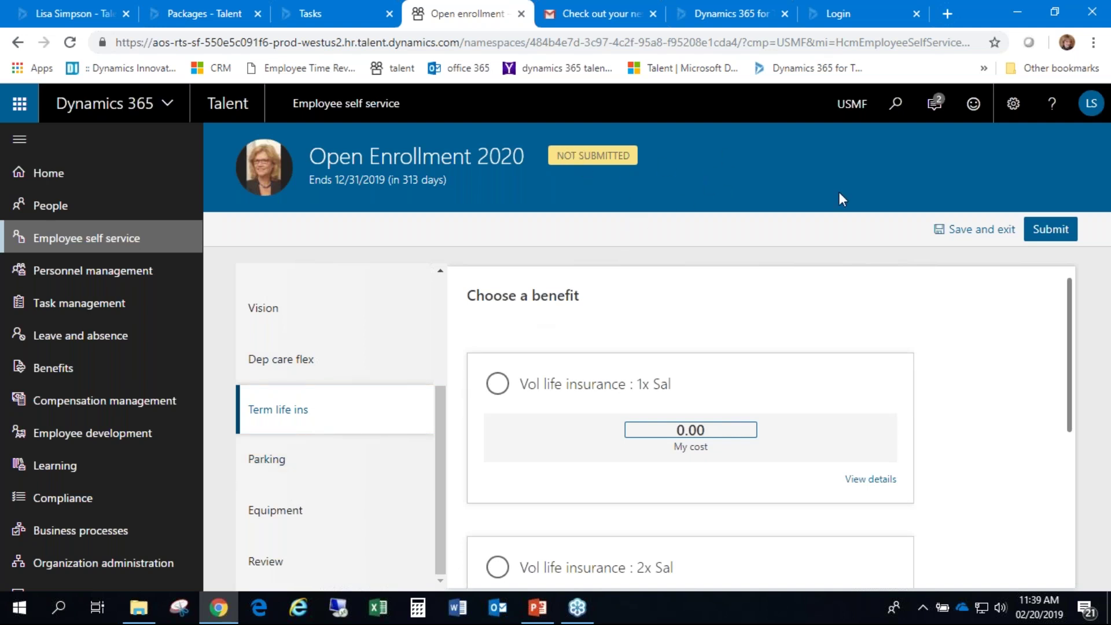
{"action": "left_click", "coordinate": [984, 230]}
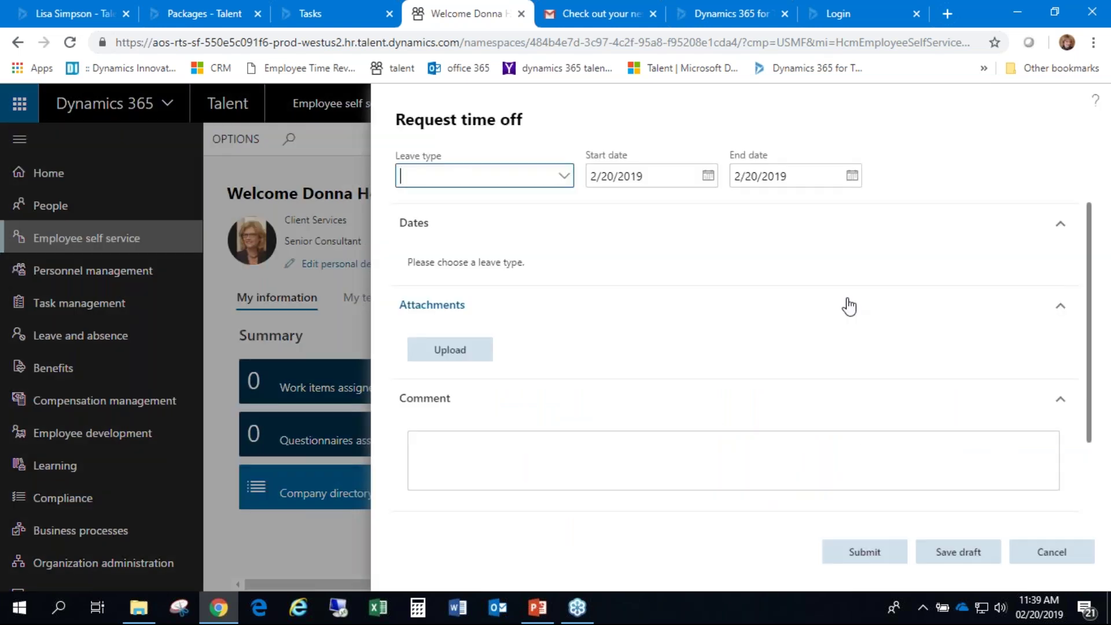
Choose PTO as the leave type for a time off request on 2/20/2019 and cancel the request.
{"action": "left_click", "coordinate": [564, 177]}
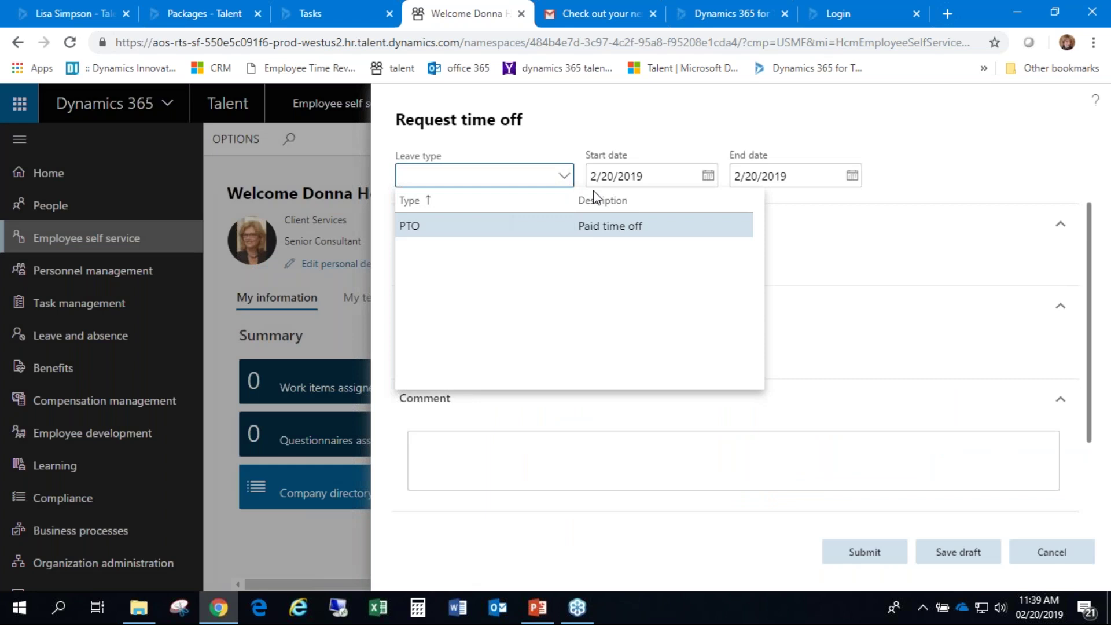
{"action": "left_click", "coordinate": [602, 222]}
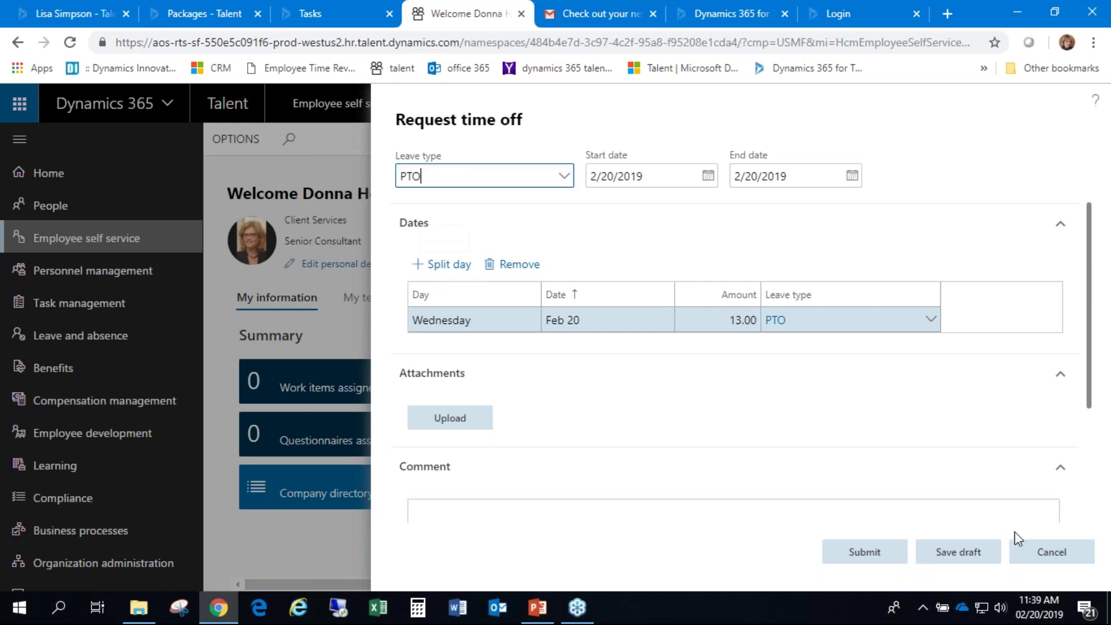
{"action": "left_click", "coordinate": [1049, 554]}
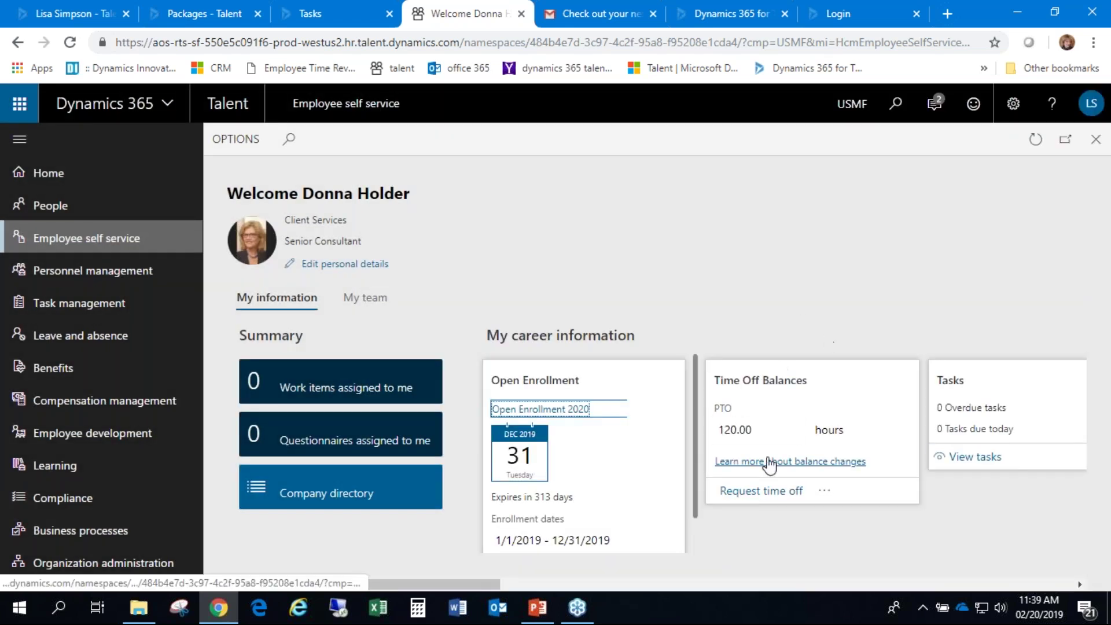
Open all time off balances and set the as of date to 5/1/2019.
{"action": "left_click", "coordinate": [824, 490]}
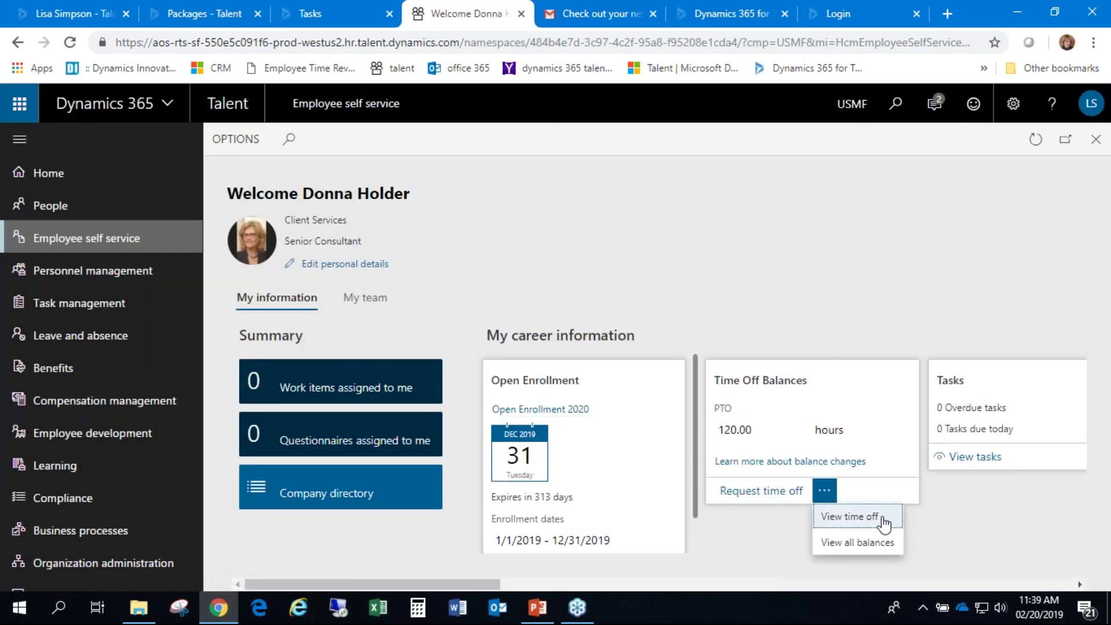
{"action": "left_click", "coordinate": [878, 544]}
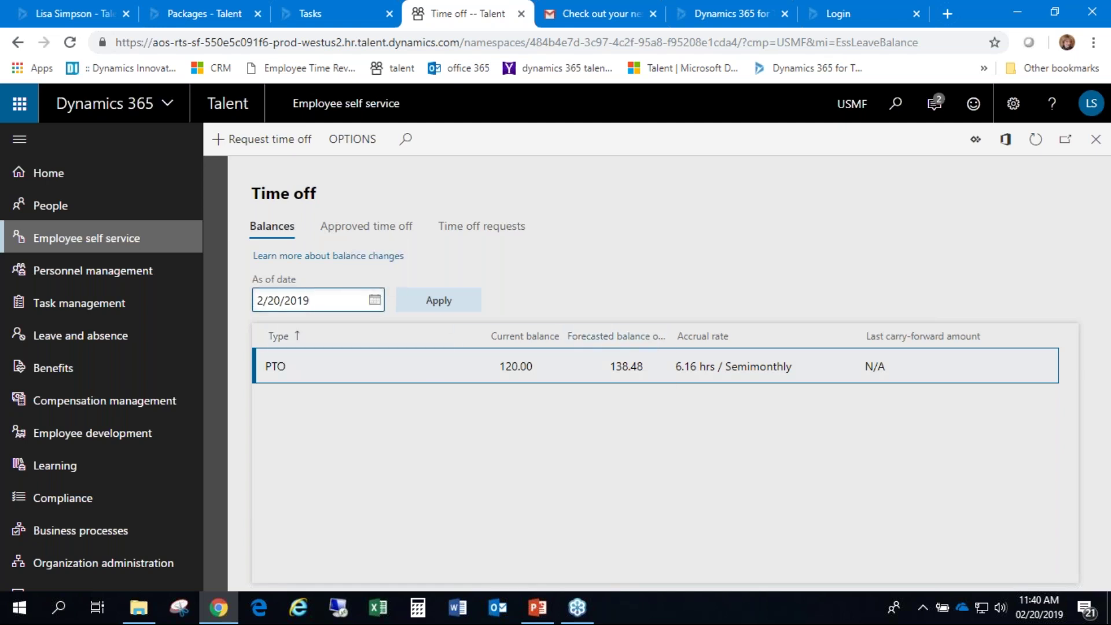
{"action": "left_click", "coordinate": [375, 300]}
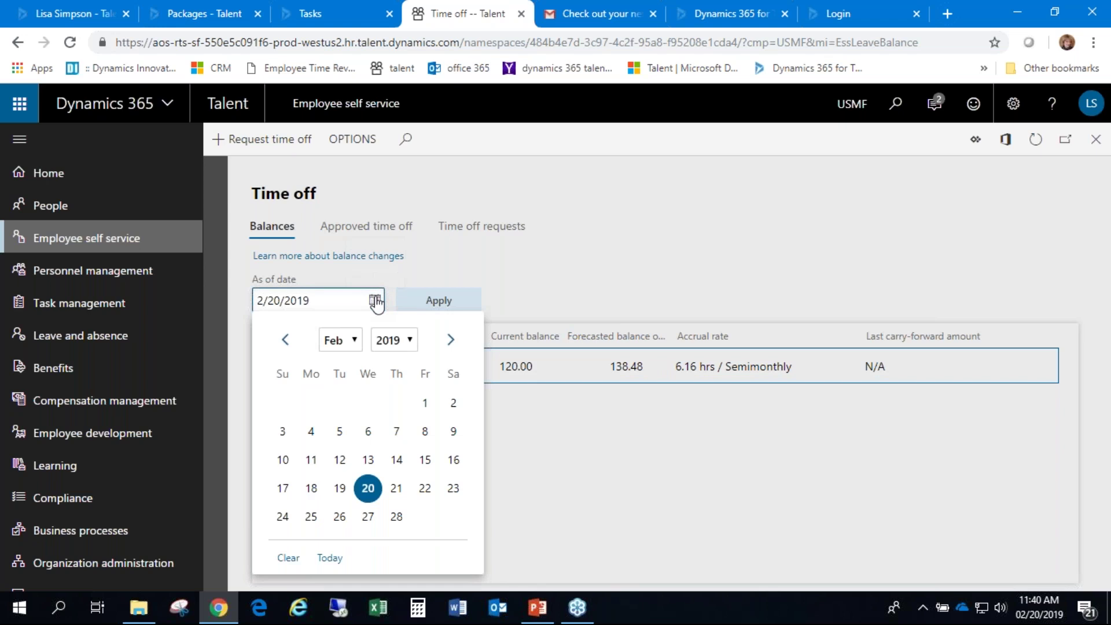
{"action": "left_click", "coordinate": [450, 340]}
{"action": "left_click", "coordinate": [450, 341]}
{"action": "left_click", "coordinate": [448, 341]}
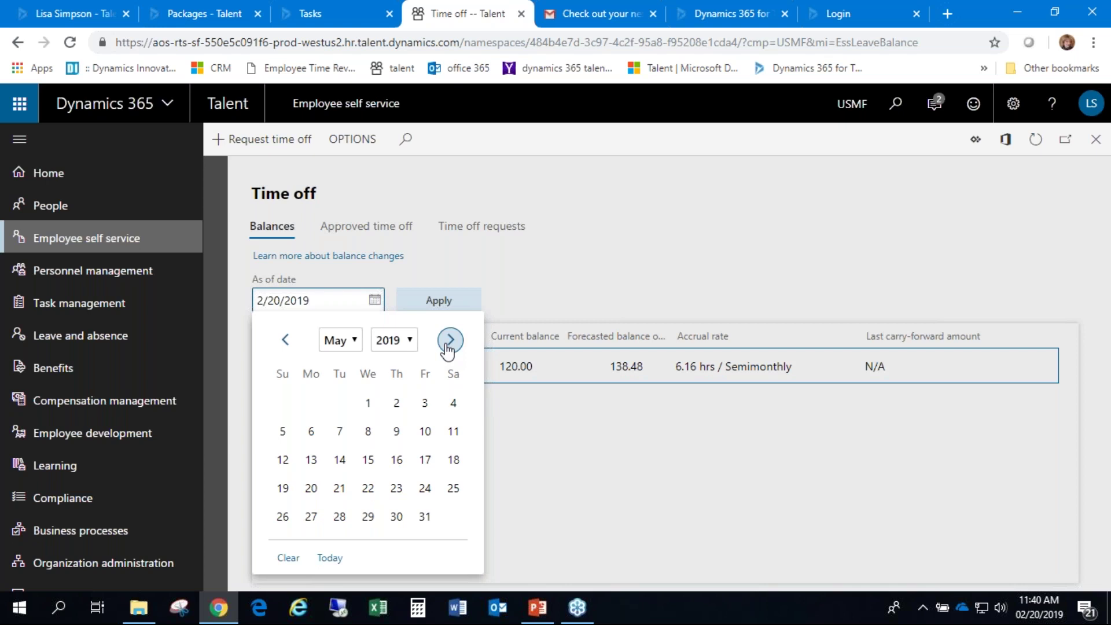
{"action": "left_click", "coordinate": [368, 403]}
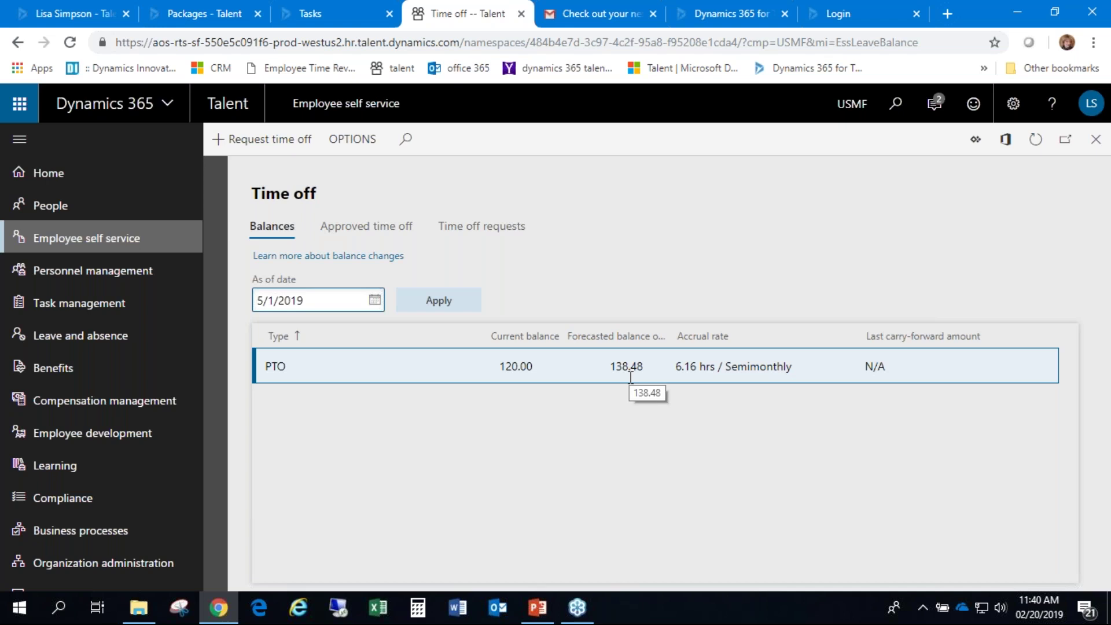
Review the time off requests, including the PTO request for 4/10/2019 - 4/12/2019, and return to the self service workspace.
{"action": "left_click", "coordinate": [484, 226]}
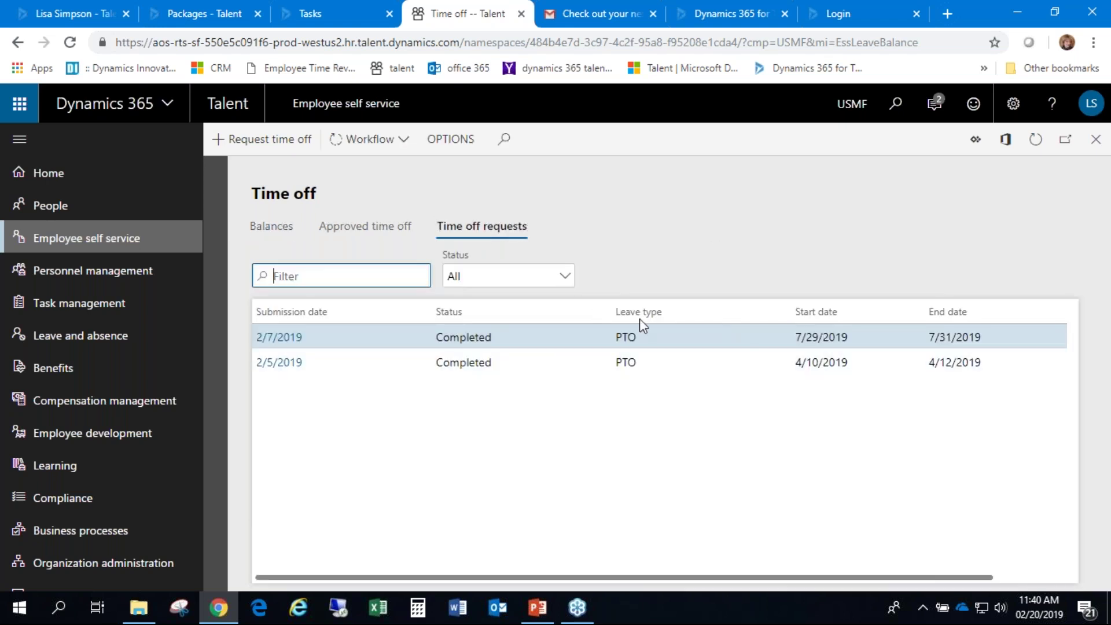
{"action": "left_click", "coordinate": [288, 364]}
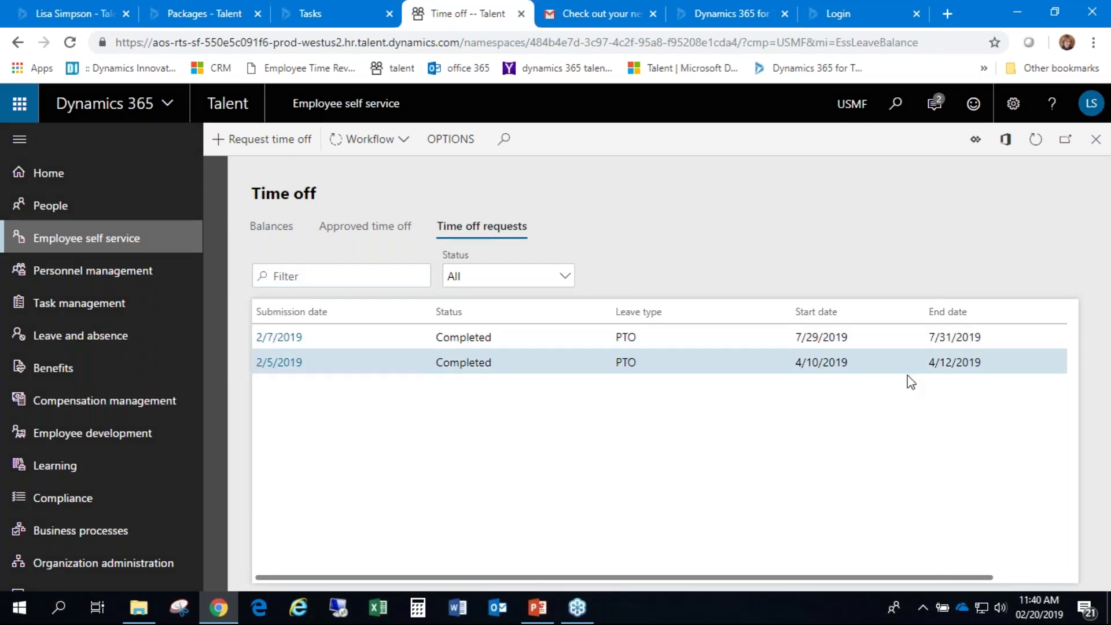
{"action": "scroll", "coordinate": [833, 470], "scroll_direction": "down", "scroll_amount": 5}
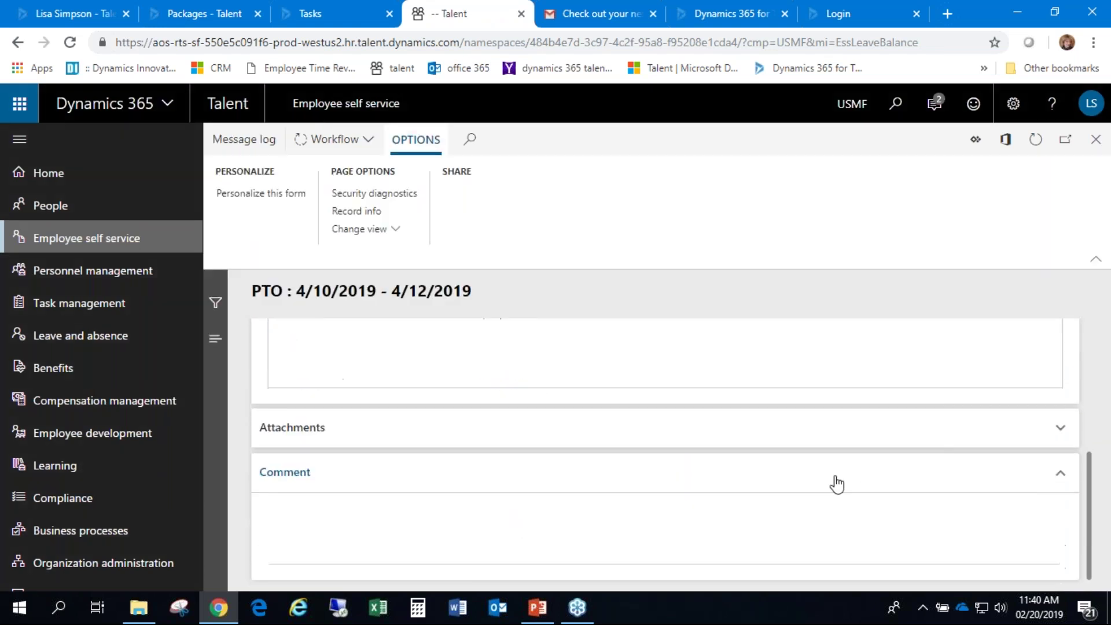
{"action": "scroll", "coordinate": [836, 480], "scroll_direction": "up", "scroll_amount": 4}
{"action": "left_click", "coordinate": [1096, 139]}
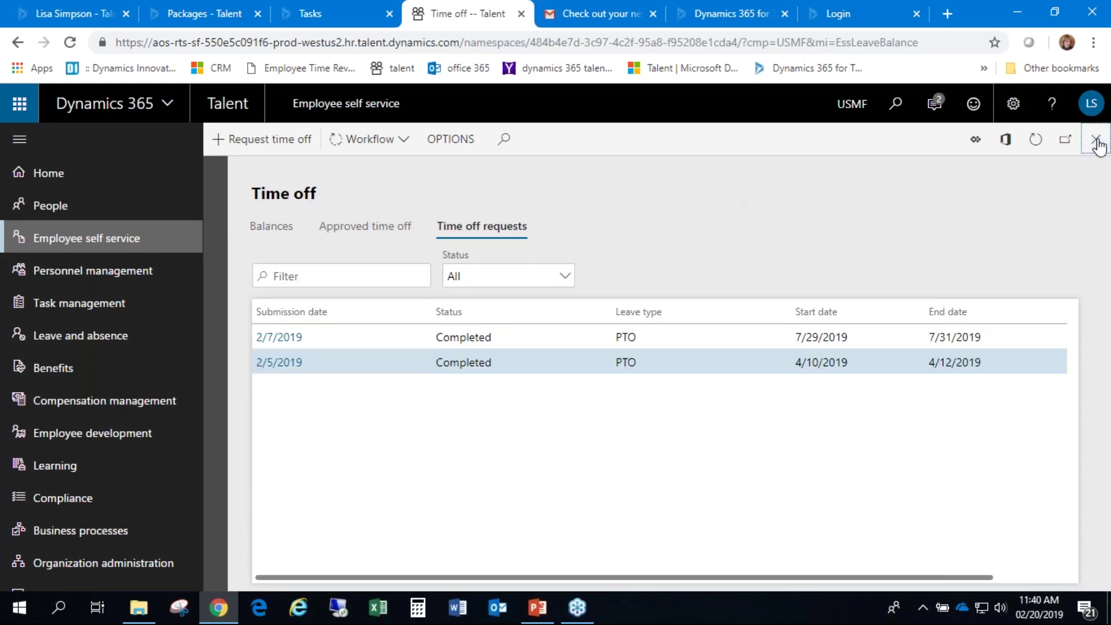
{"action": "left_click", "coordinate": [1095, 140]}
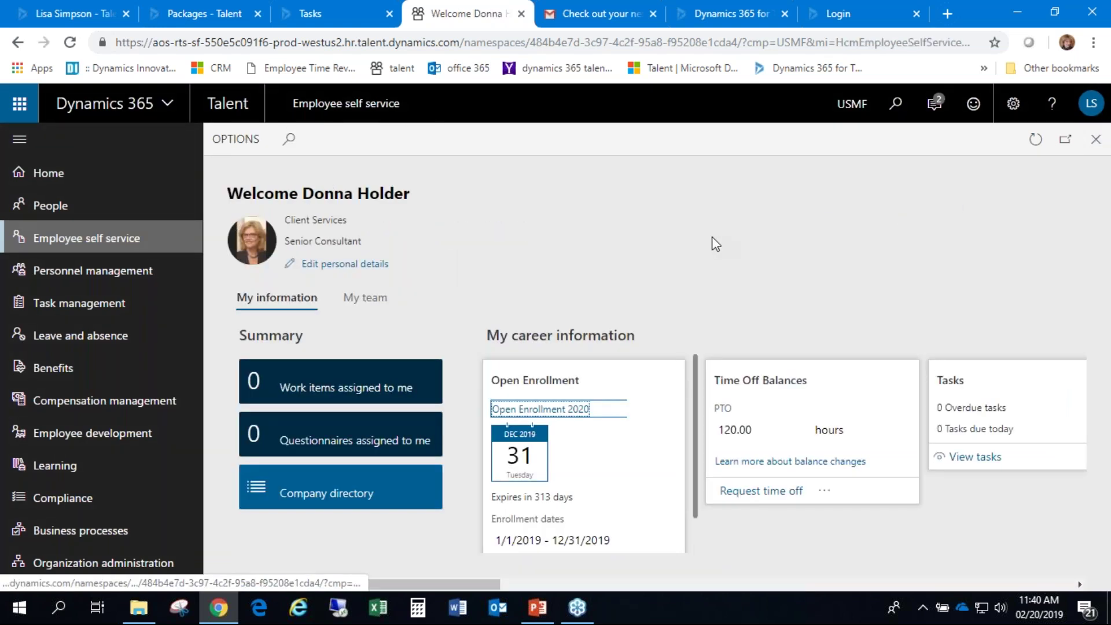
View the open courses from the Next Registered Course card and return to the self service workspace.
{"action": "left_click", "coordinate": [1079, 584]}
{"action": "left_click_drag", "start_coordinate": [1080, 585], "coordinate": [1080, 584]}
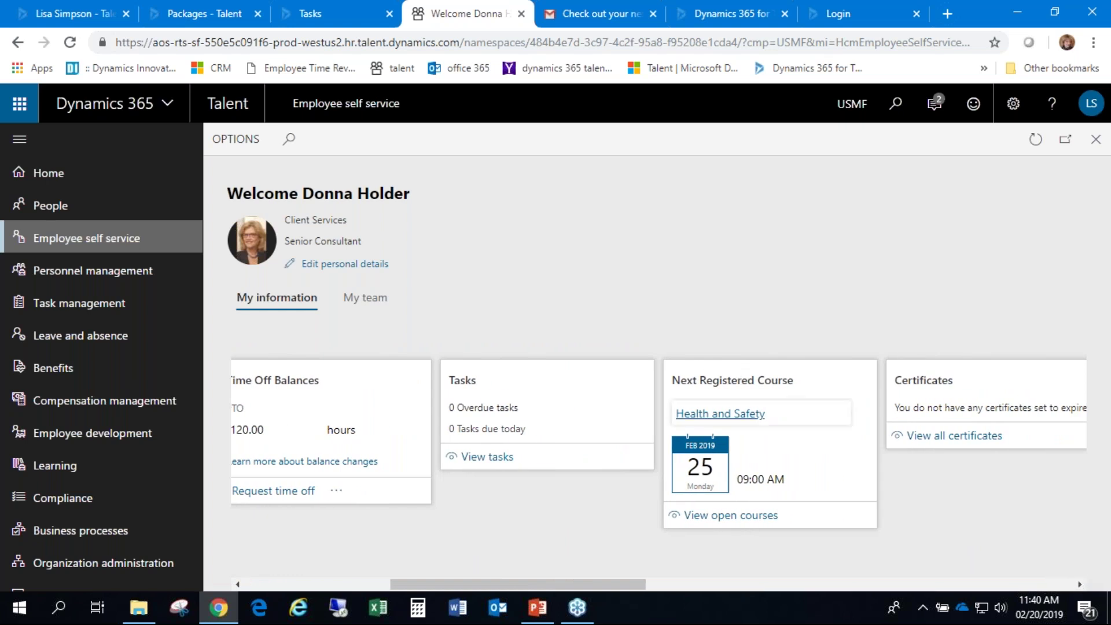
{"action": "left_click", "coordinate": [740, 519]}
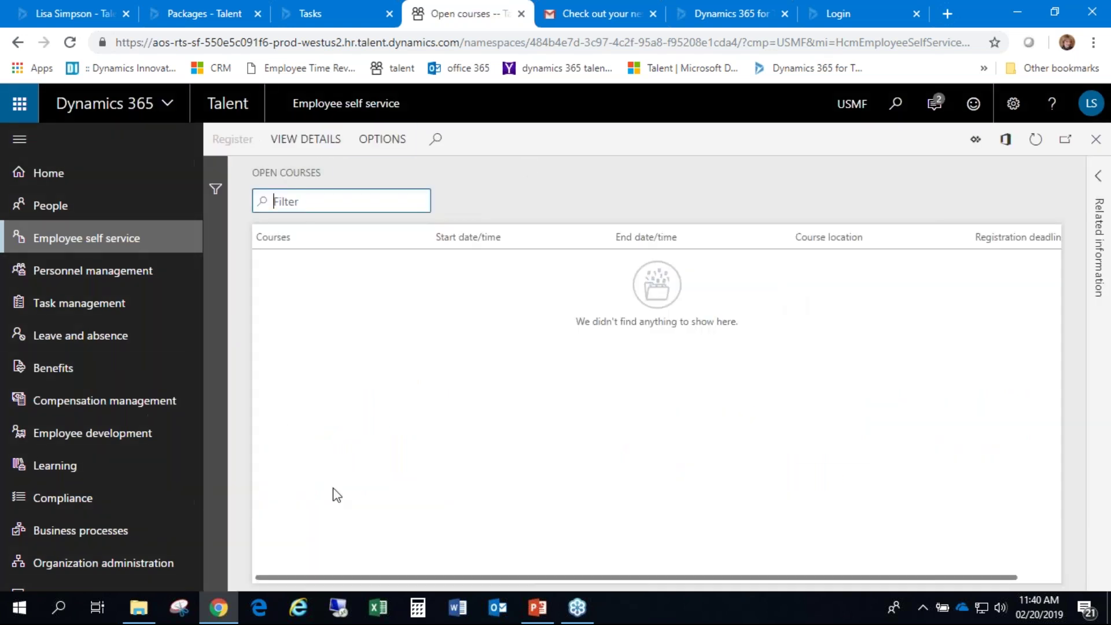
{"action": "left_click", "coordinate": [1094, 144]}
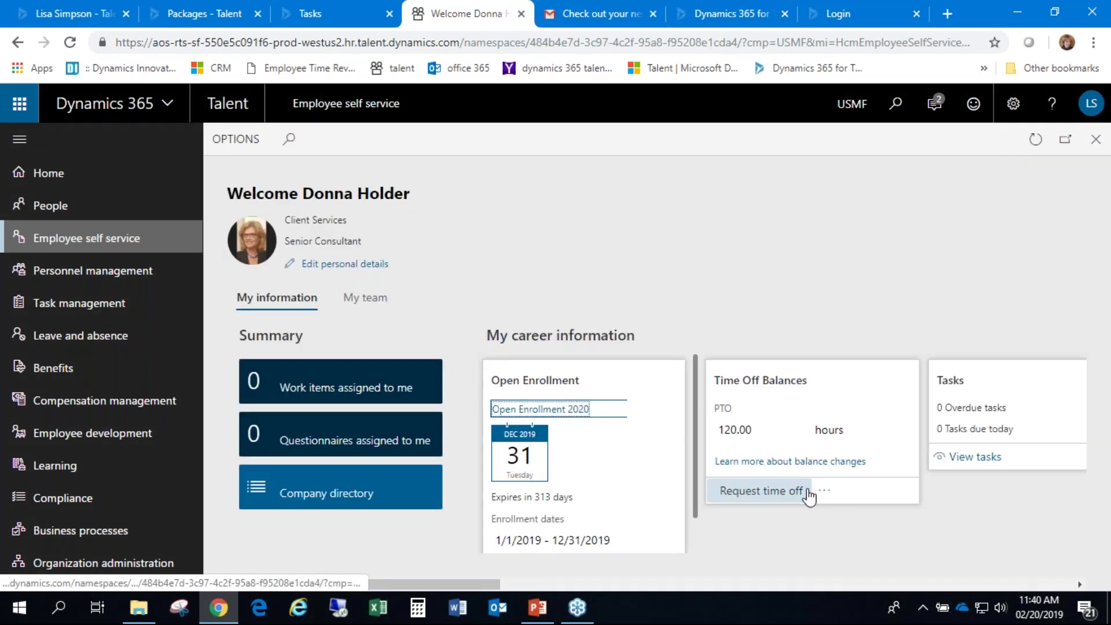
View all certificates from the Certificates card and return to the self service workspace.
{"action": "left_click", "coordinate": [1049, 584]}
{"action": "left_click", "coordinate": [1049, 585]}
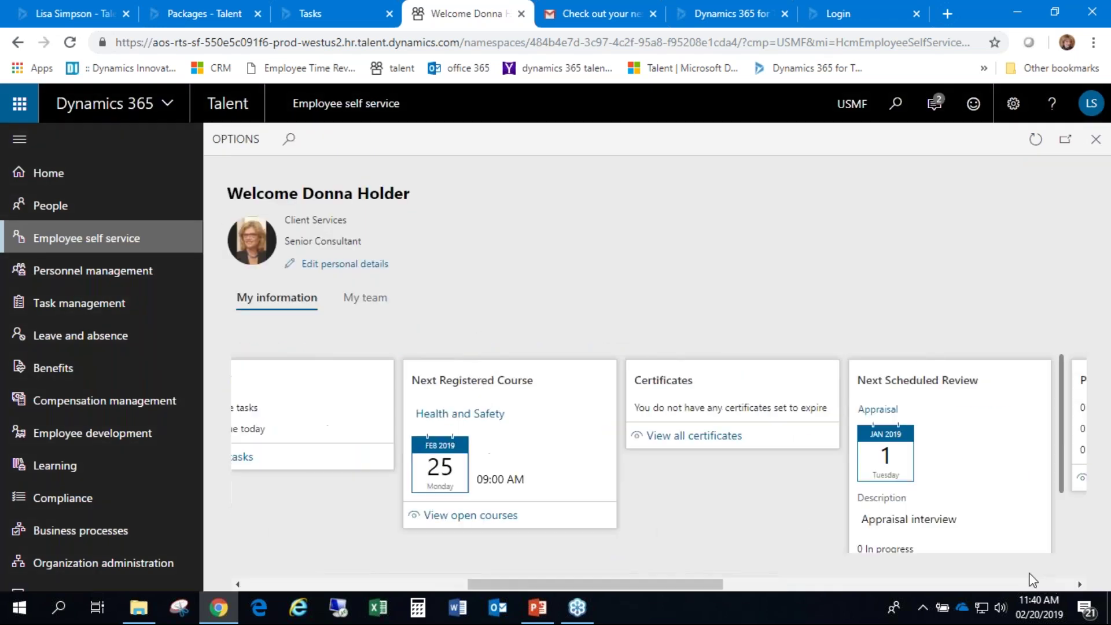
{"action": "left_click", "coordinate": [671, 438]}
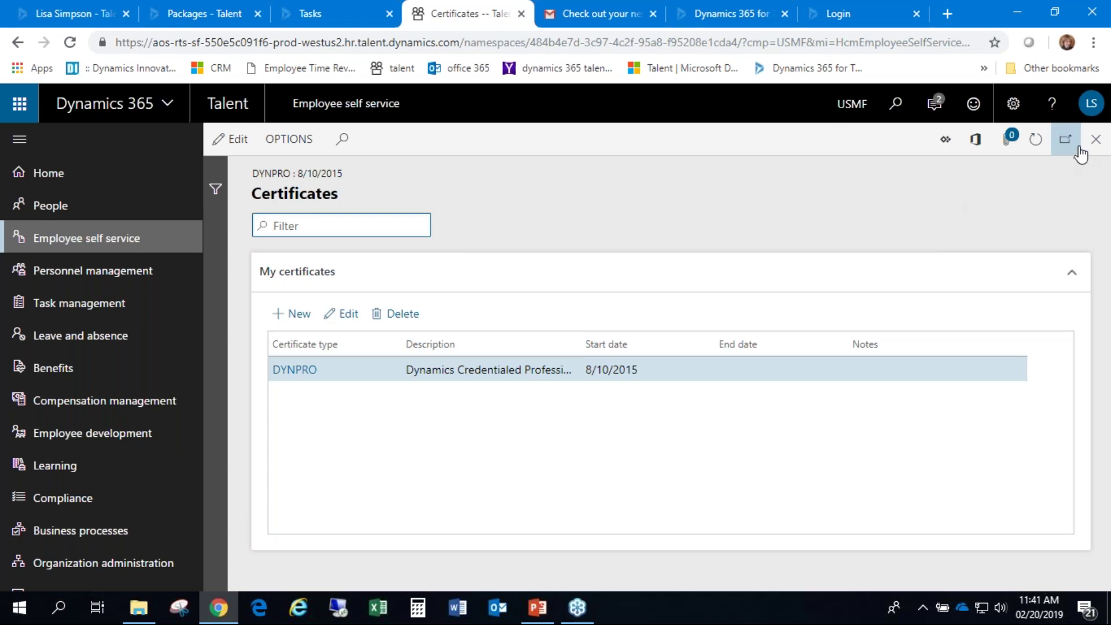
{"action": "left_click", "coordinate": [1097, 141]}
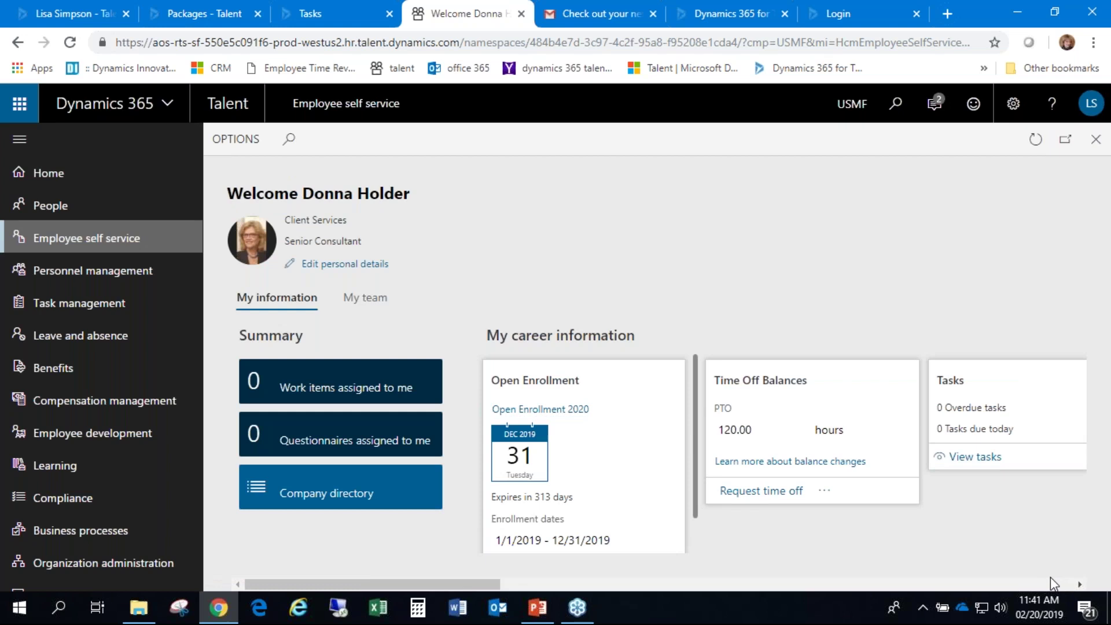
Open the skills list from the Total Skills card, review it and return to the self service workspace.
{"action": "scroll", "coordinate": [1052, 584], "scroll_direction": "right", "scroll_amount": 2}
{"action": "scroll", "coordinate": [1052, 583], "scroll_direction": "right", "scroll_amount": 10}
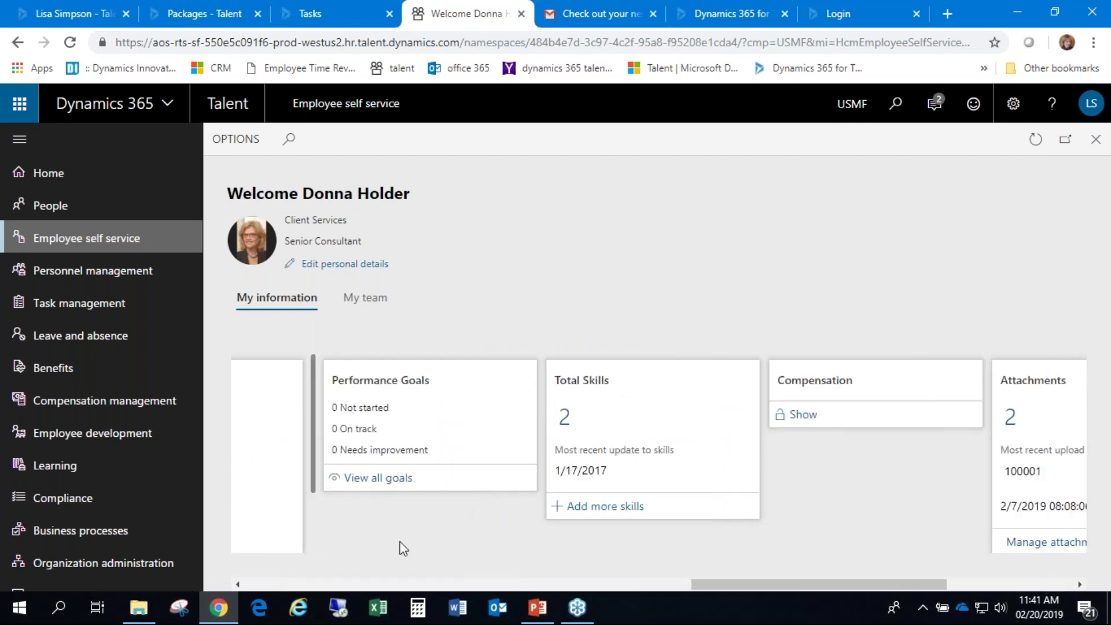
{"action": "left_click", "coordinate": [237, 585]}
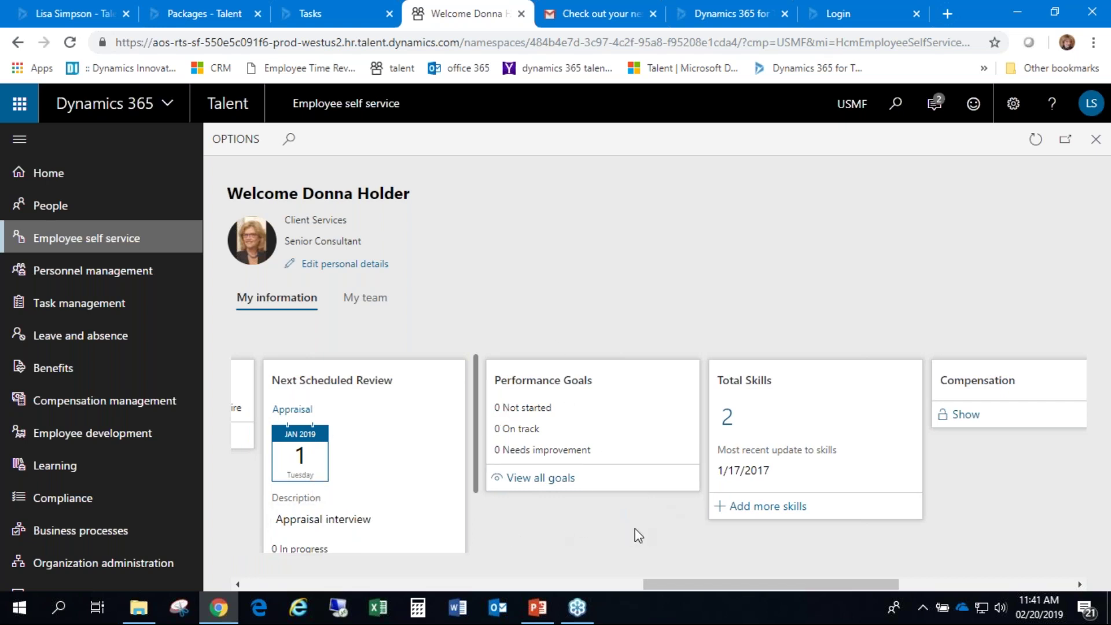
{"action": "left_click", "coordinate": [727, 417]}
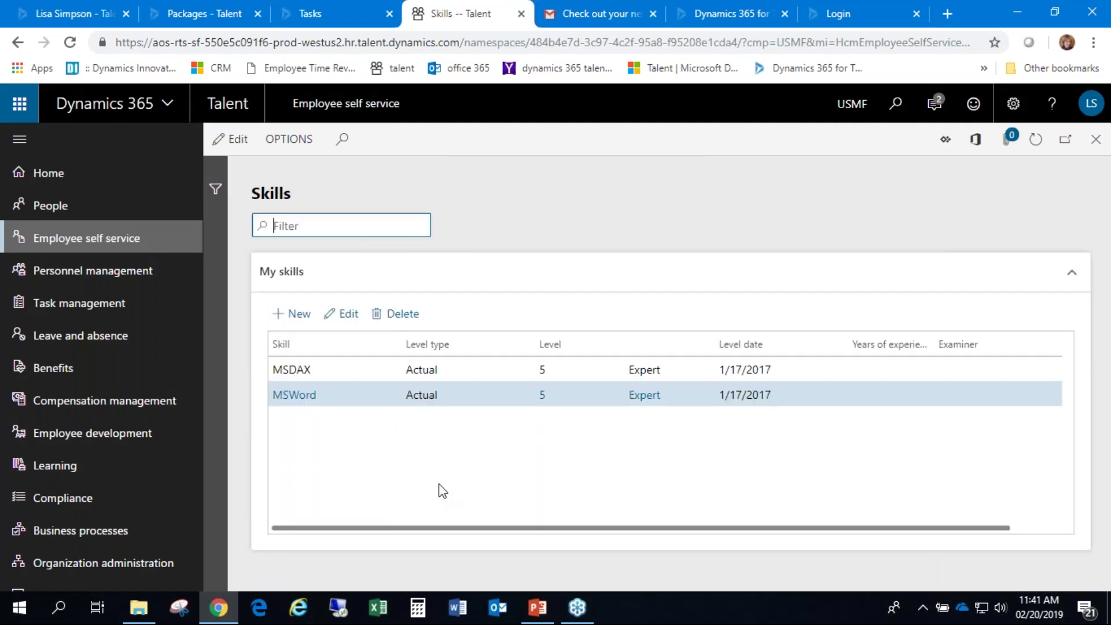
{"action": "left_click", "coordinate": [1096, 141]}
Open the employee's attachments from the Attachments card and preview the Employee Badge Picture.
{"action": "left_click", "coordinate": [1068, 585]}
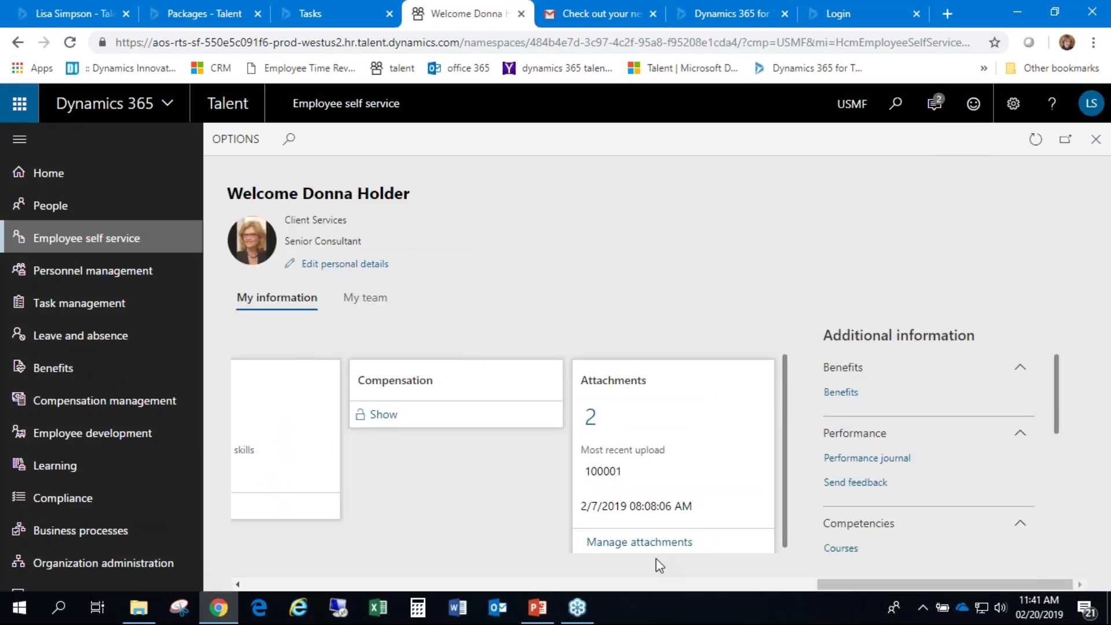
{"action": "left_click", "coordinate": [594, 417]}
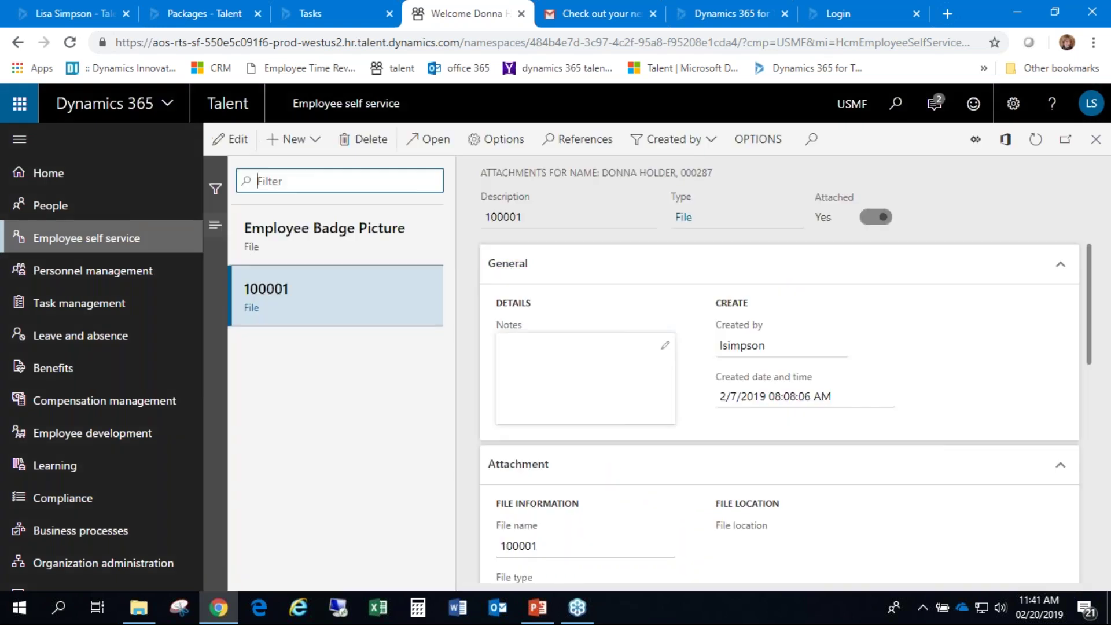
{"action": "left_click", "coordinate": [294, 231]}
{"action": "scroll", "coordinate": [938, 525], "scroll_direction": "down", "scroll_amount": 10}
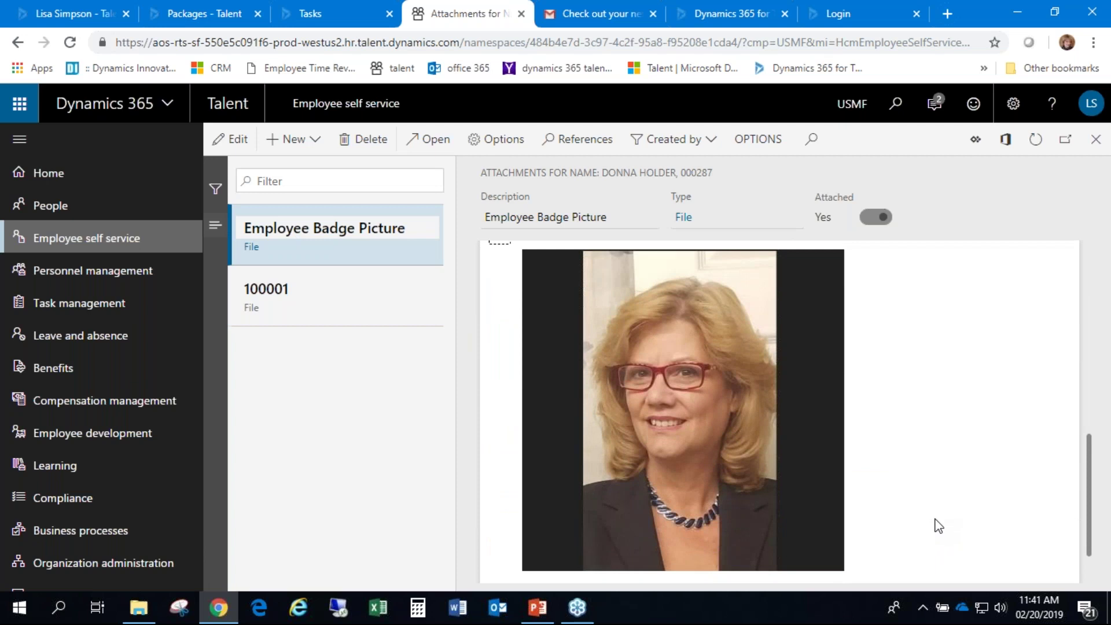
{"action": "scroll", "coordinate": [938, 525], "scroll_direction": "up", "scroll_amount": 2}
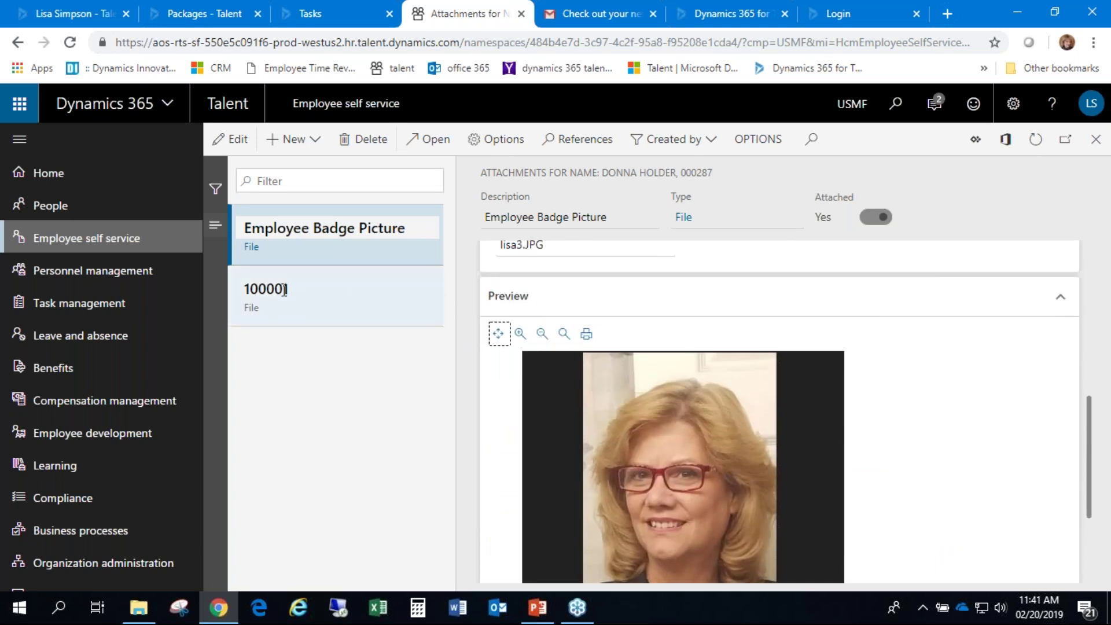
Preview the direct deposit earnings statement in attachment 100001 and return to the self service workspace.
{"action": "left_click", "coordinate": [327, 294]}
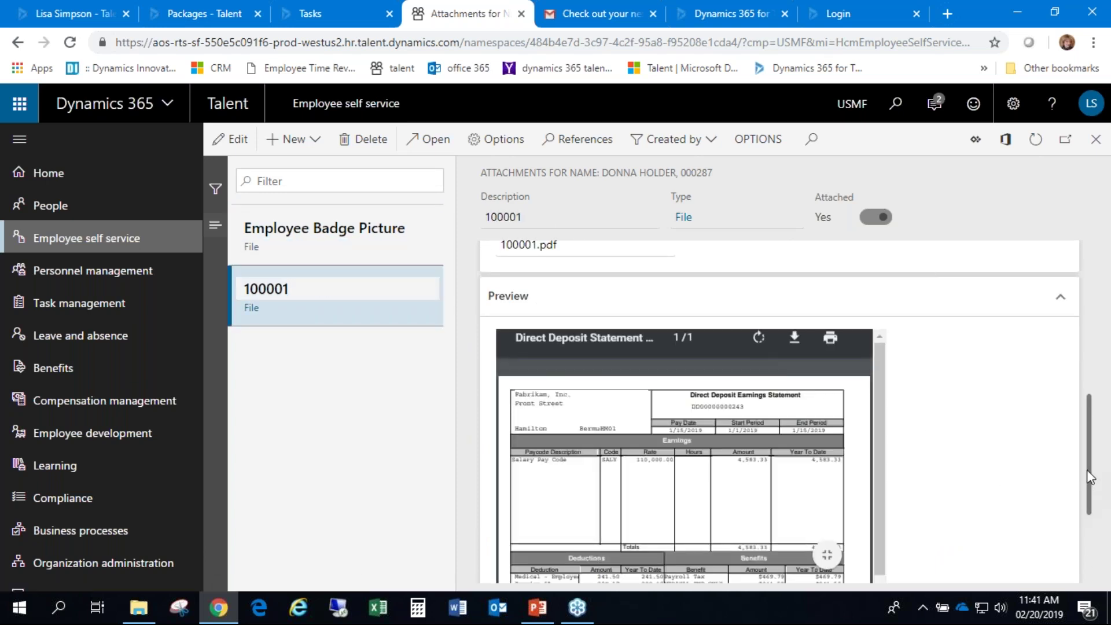
{"action": "left_click_drag", "start_coordinate": [1093, 470], "coordinate": [1094, 504]}
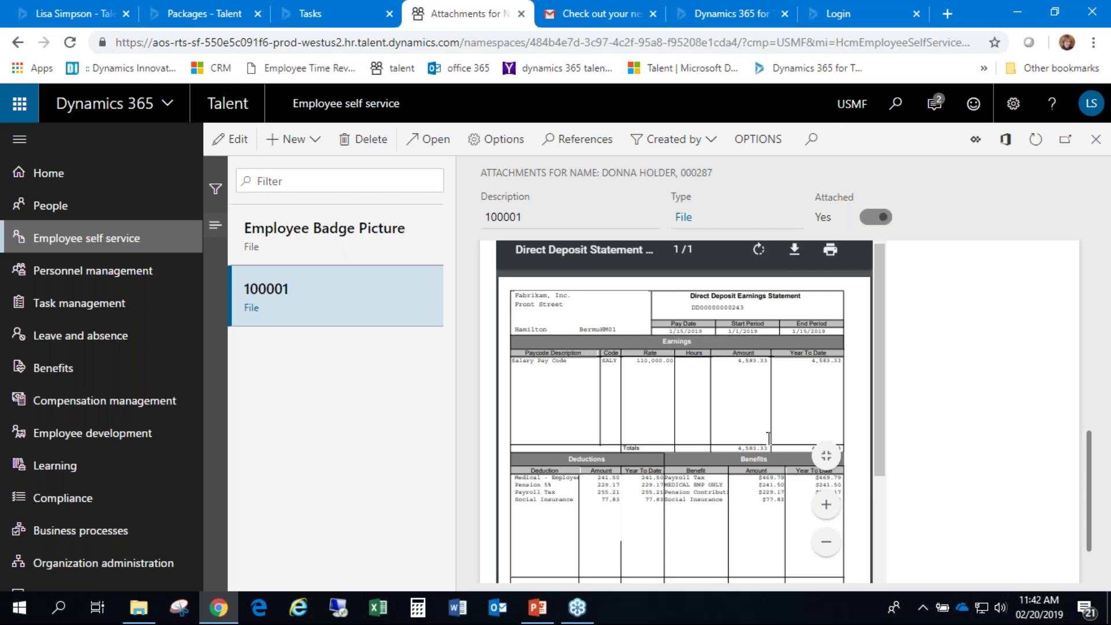
{"action": "left_click", "coordinate": [1096, 139]}
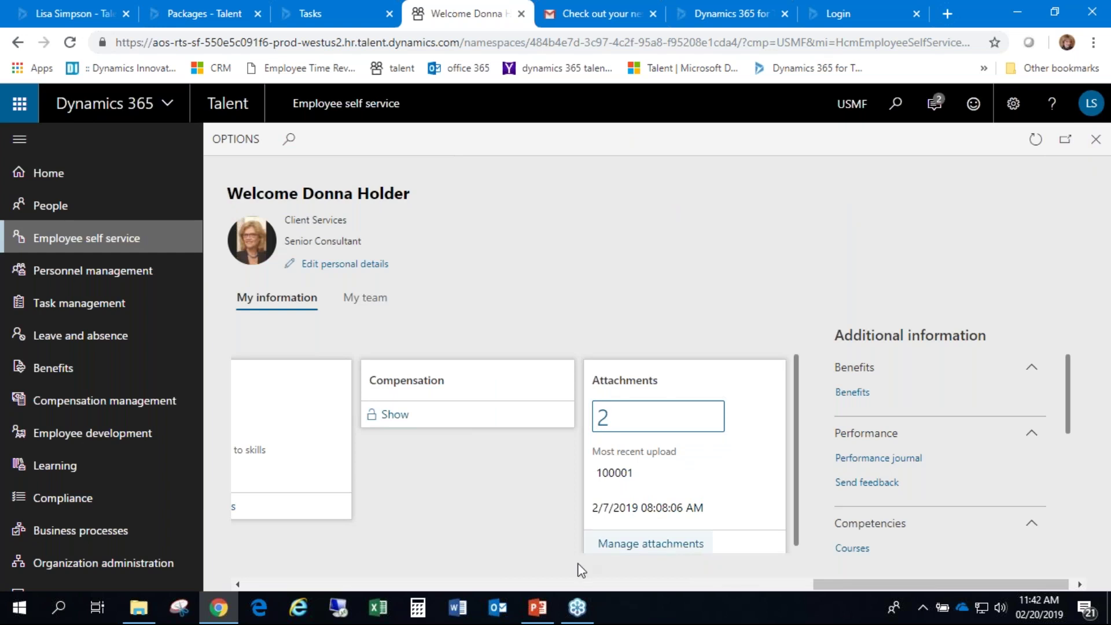
Switch to the PowerPoint webinar deck, start the slide show from the Application Demo slide and advance to the Talent – Summary slide.
{"action": "left_click", "coordinate": [538, 607]}
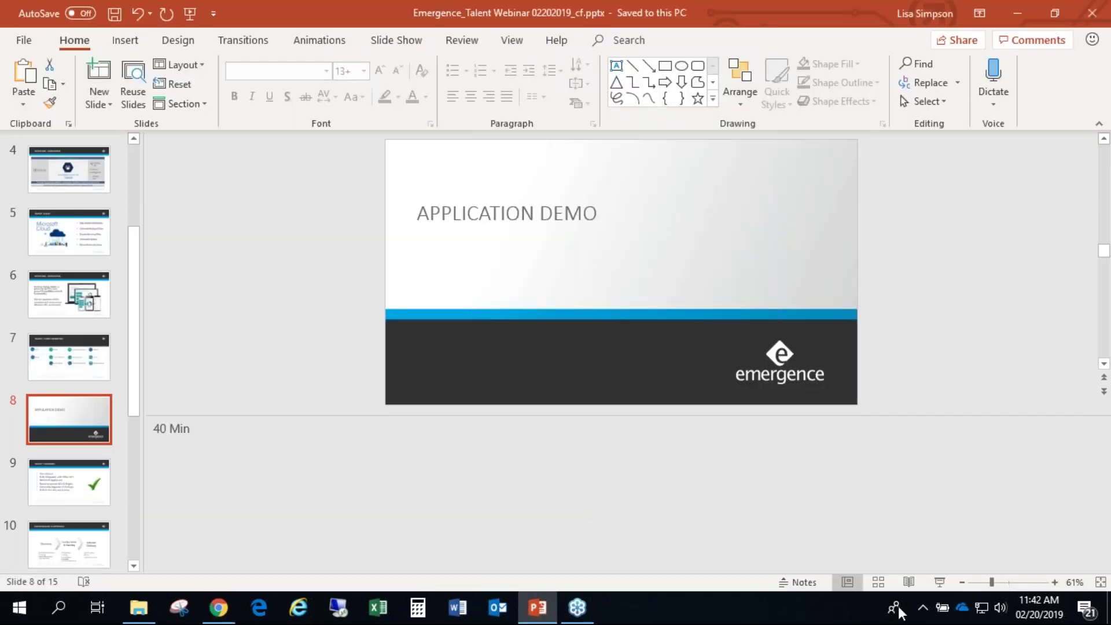
{"action": "left_click", "coordinate": [939, 582]}
{"action": "left_click", "coordinate": [1008, 274]}
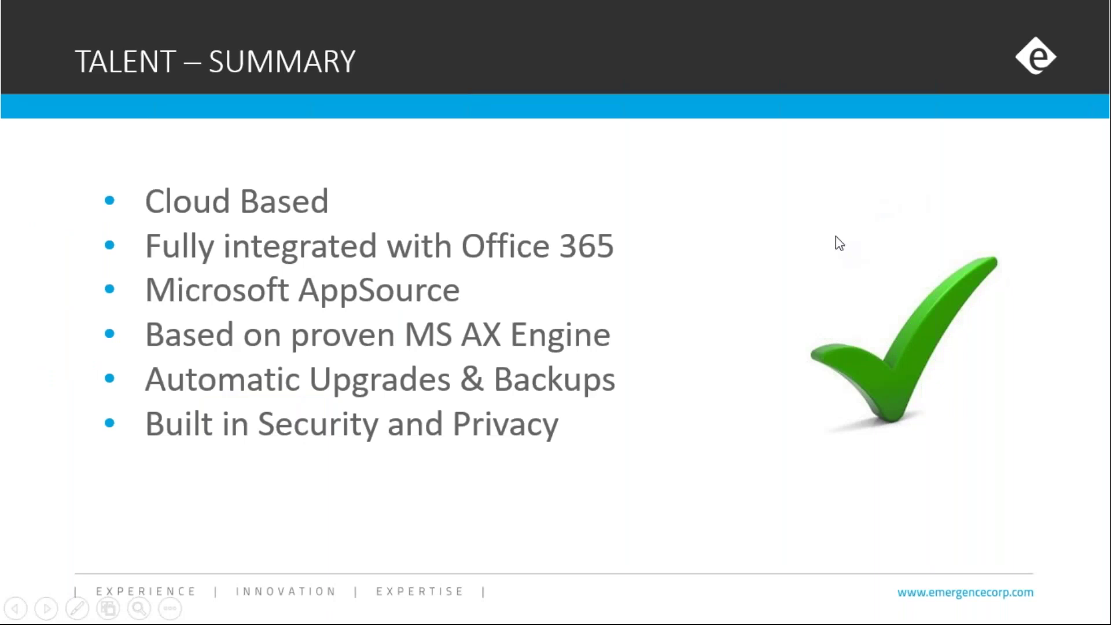